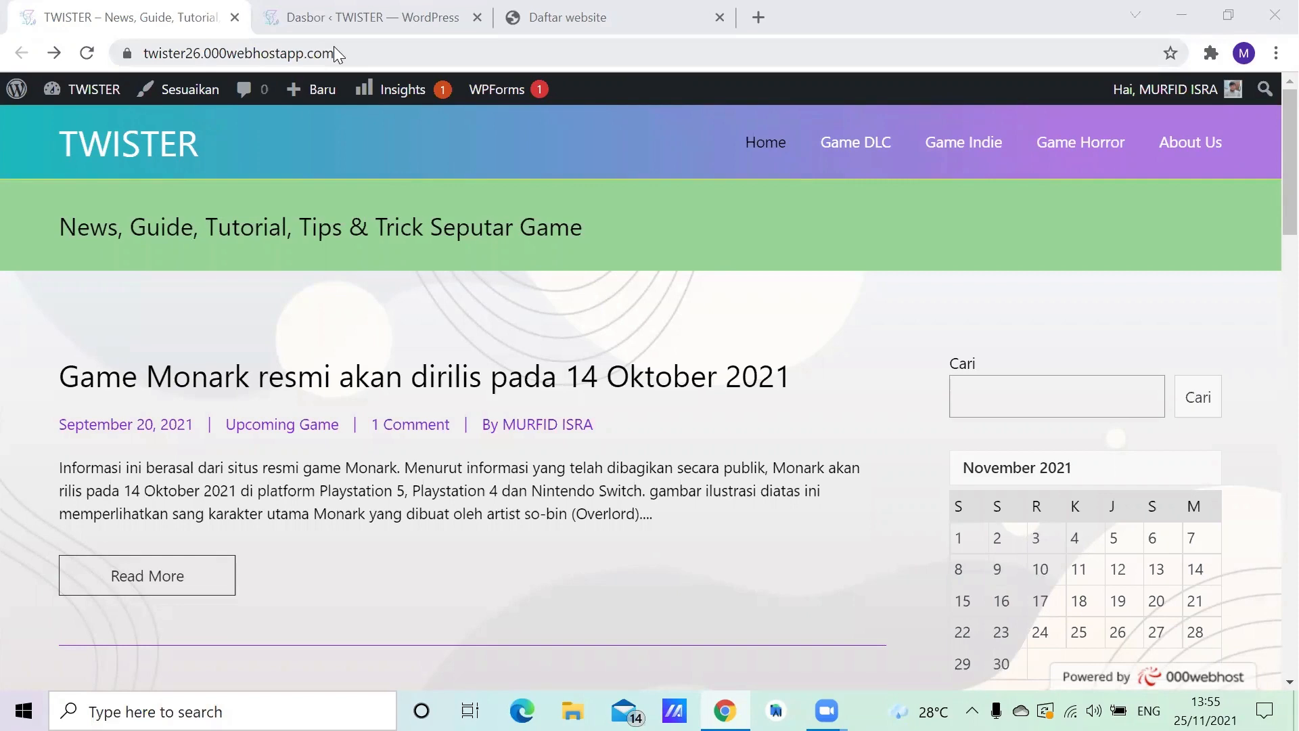
- Review the list of all posts in the TWISTER admin dashboard and open the post categories
{"action": "key", "text": "ctrl+Tab"}
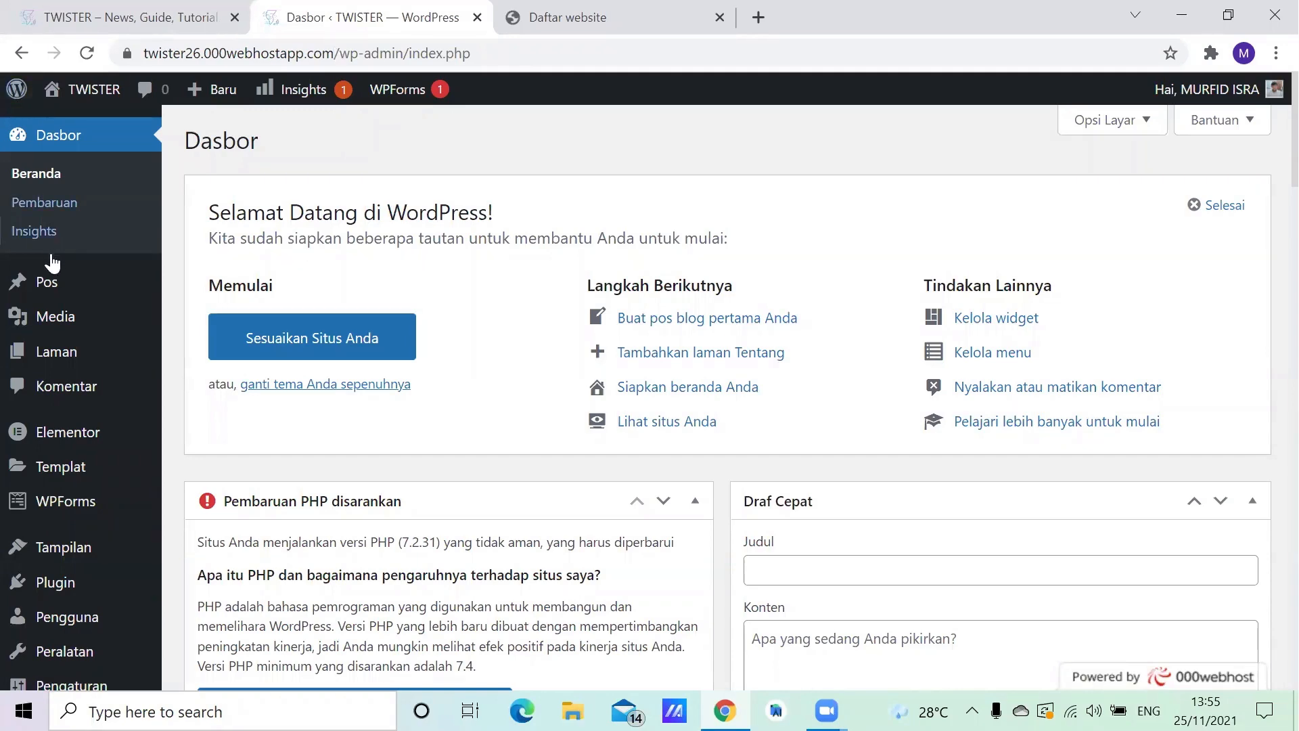
{"action": "mouse_move", "coordinate": [46, 284]}
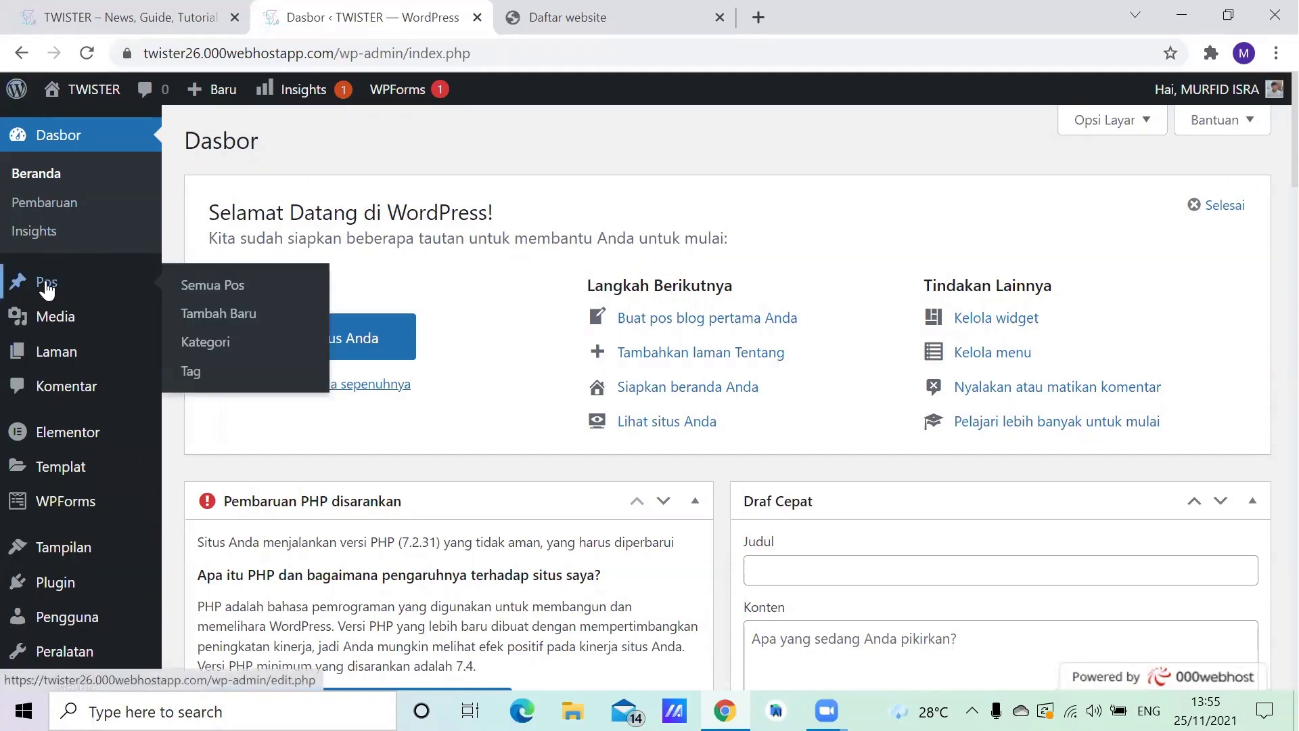
{"action": "left_click", "coordinate": [46, 288]}
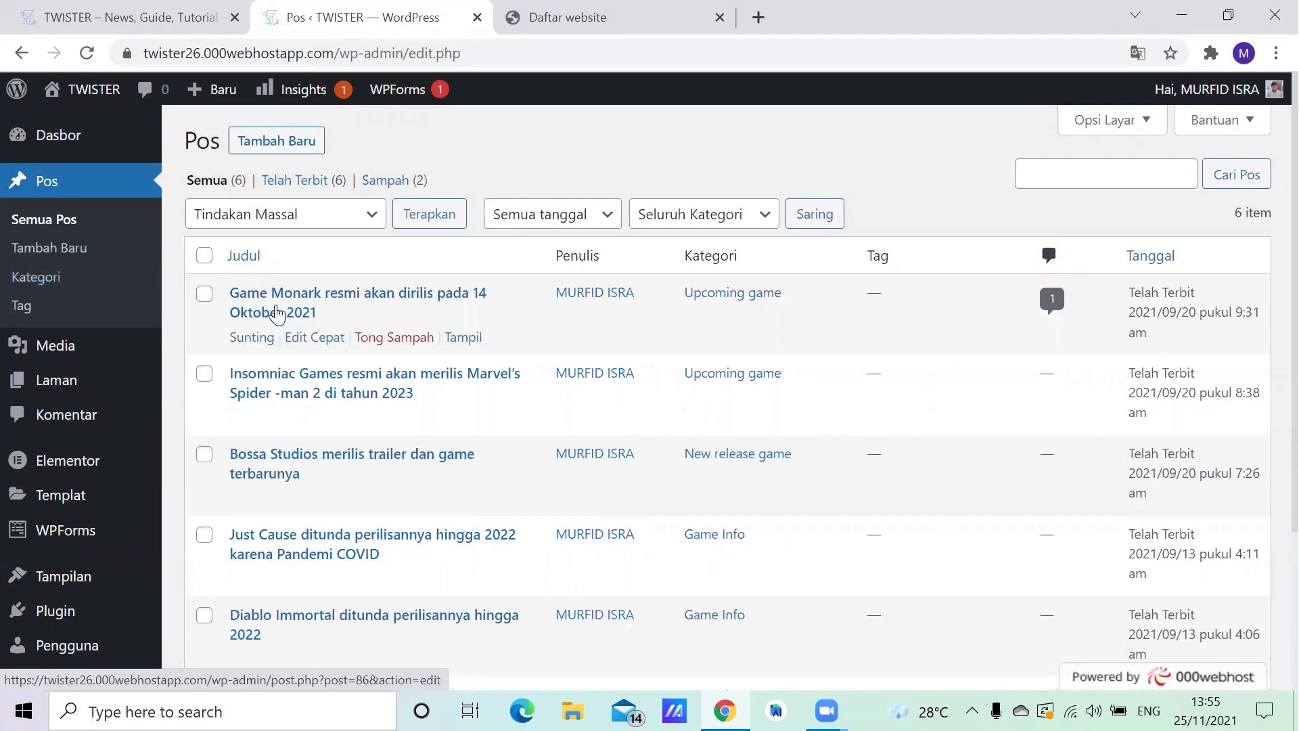
{"action": "scroll", "coordinate": [433, 221], "scroll_direction": "down", "scroll_amount": 2}
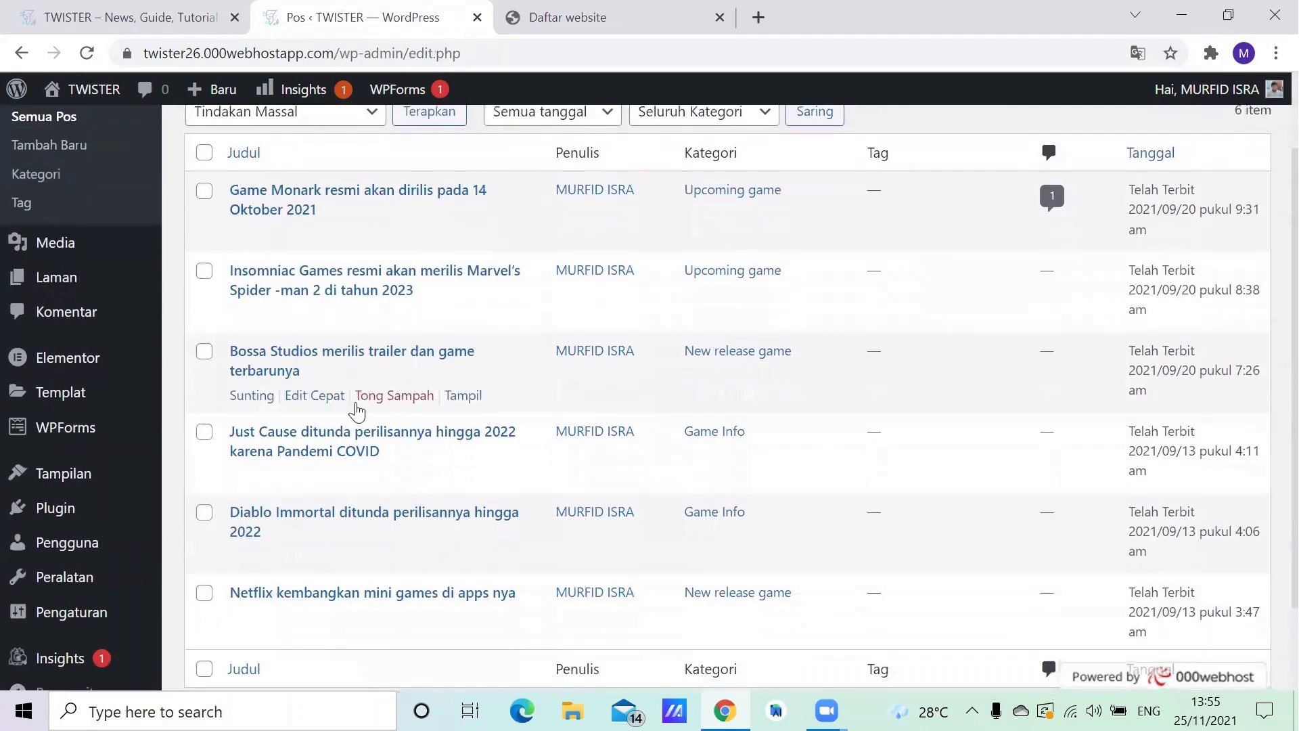
{"action": "scroll", "coordinate": [355, 420], "scroll_direction": "down", "scroll_amount": 3}
{"action": "scroll", "coordinate": [365, 413], "scroll_direction": "up", "scroll_amount": 4}
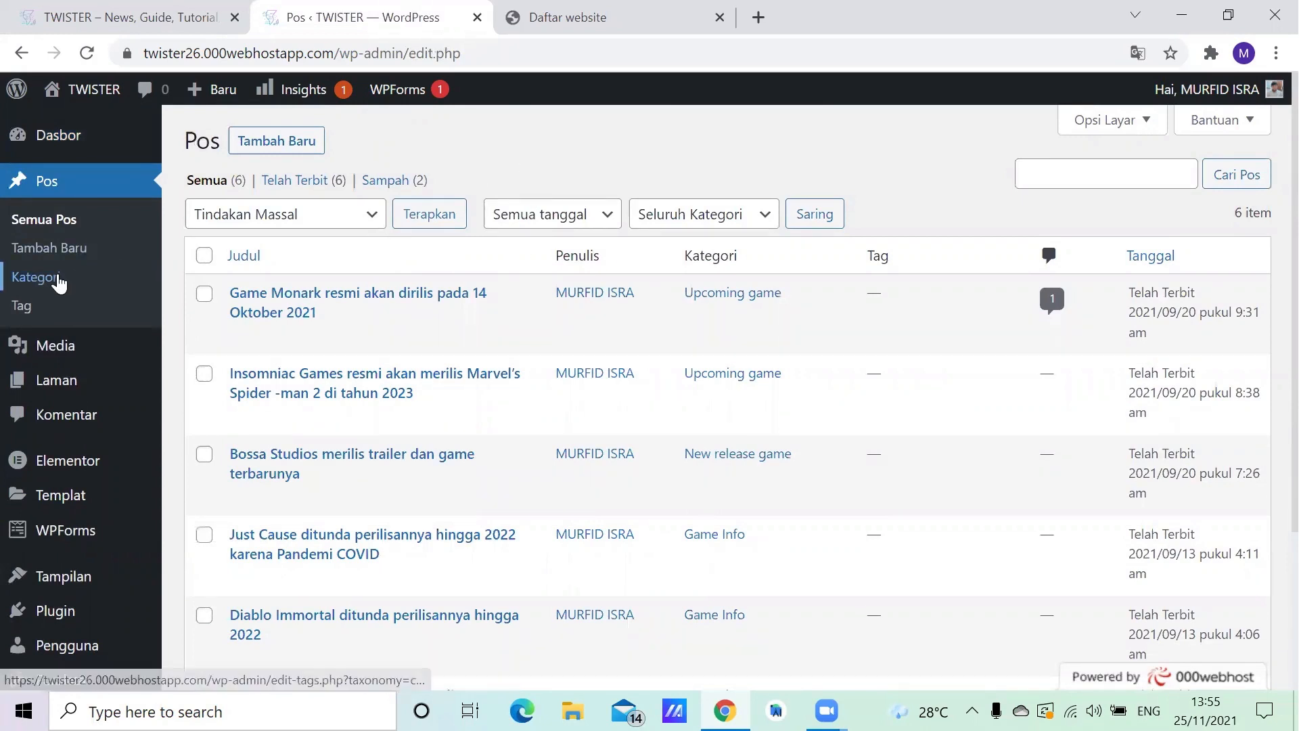
{"action": "left_click", "coordinate": [59, 280]}
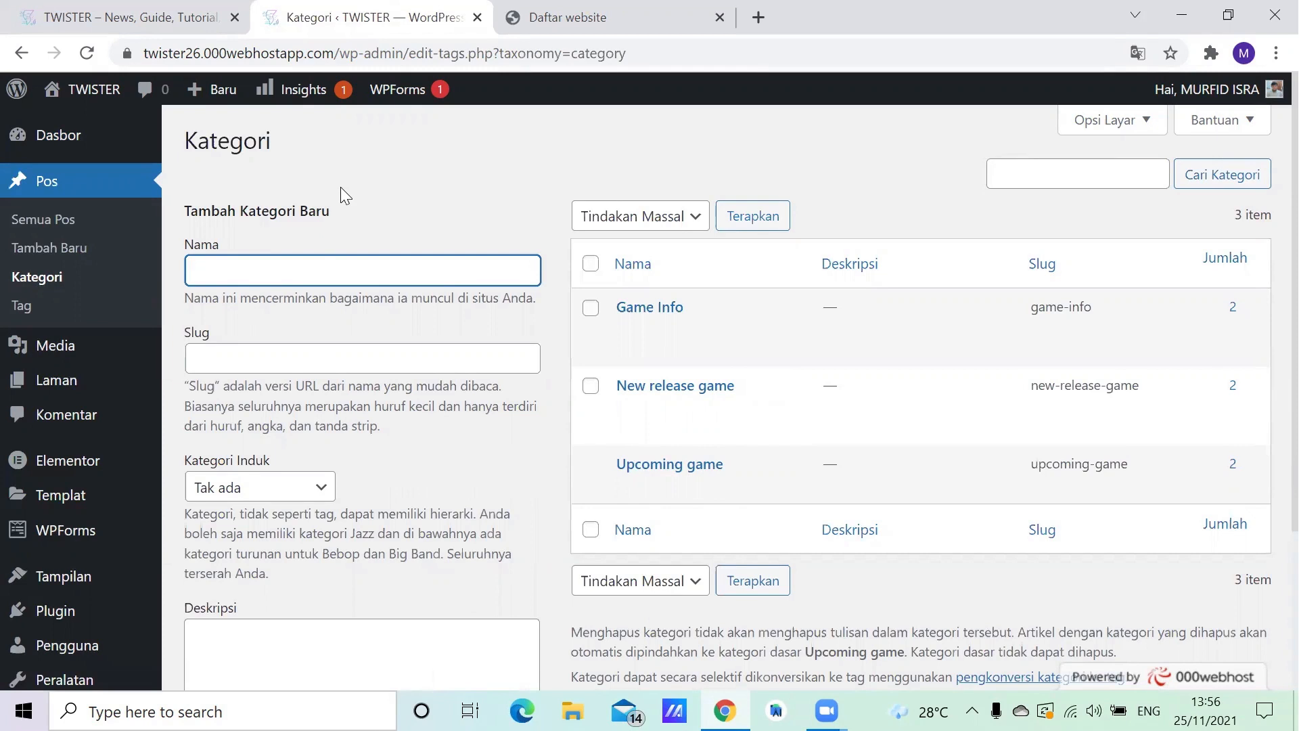
- Open the list of all site pages and look over the About Us, Game Horror and Game Indie entries
{"action": "left_click", "coordinate": [56, 383]}
{"action": "left_click", "coordinate": [56, 383]}
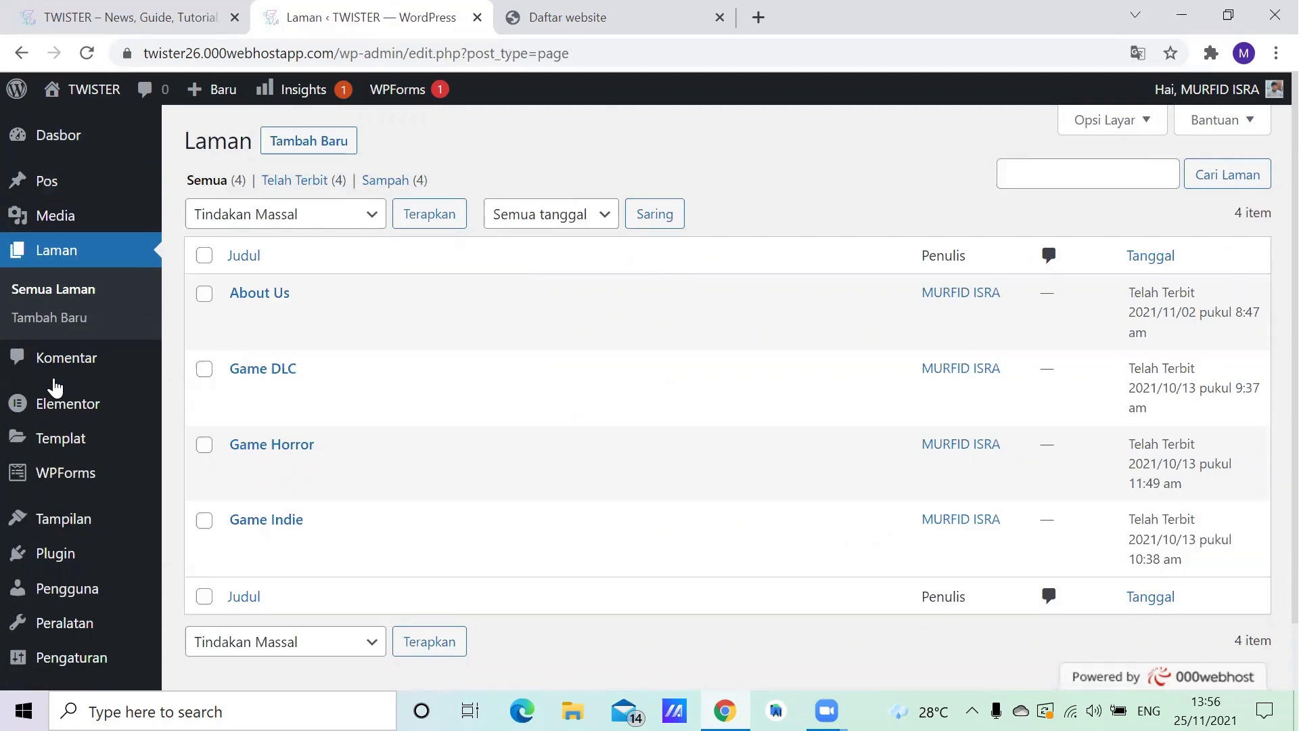
{"action": "mouse_move", "coordinate": [262, 295]}
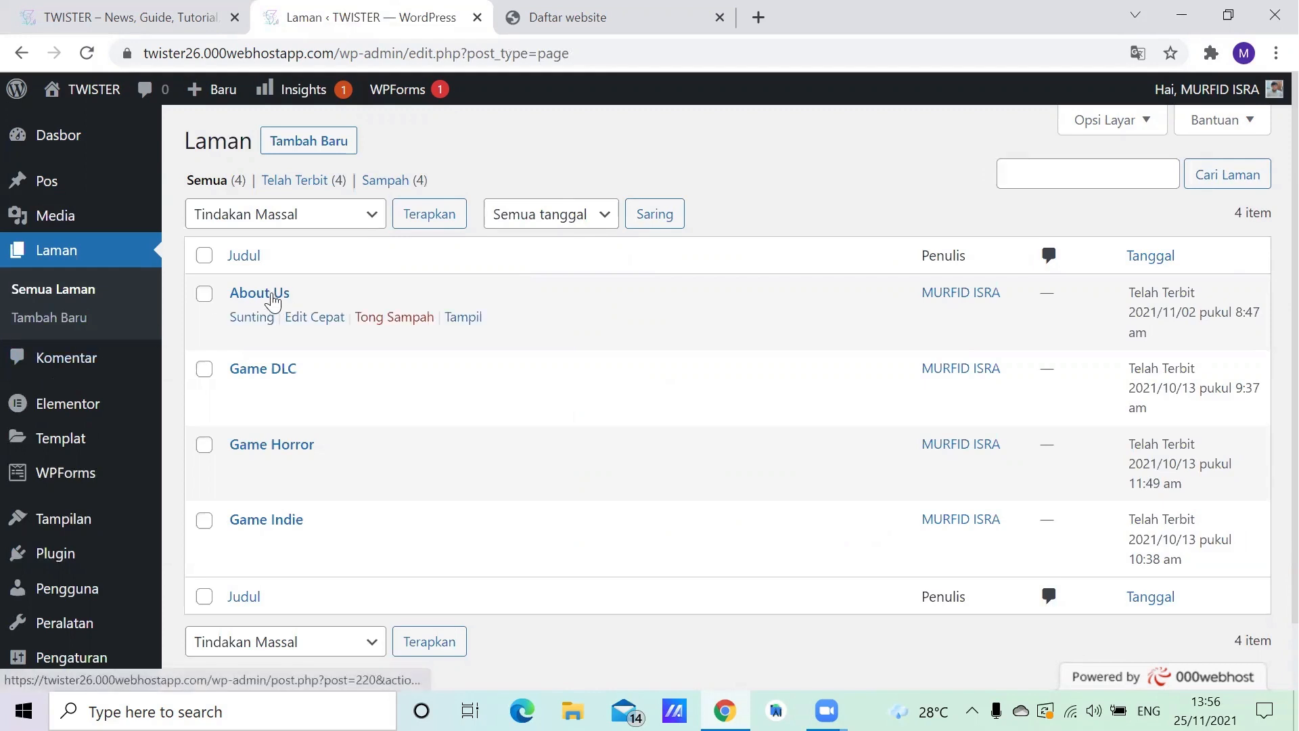
{"action": "mouse_move", "coordinate": [238, 469]}
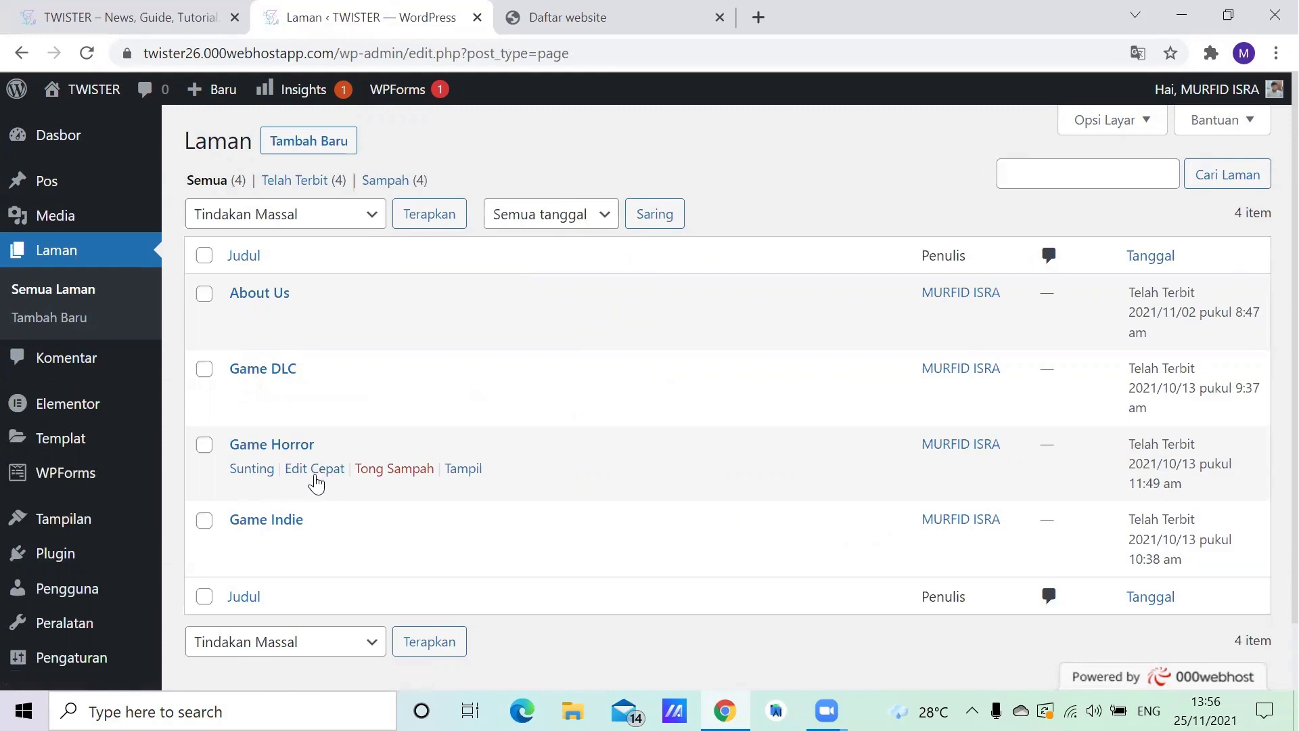
{"action": "mouse_move", "coordinate": [264, 534]}
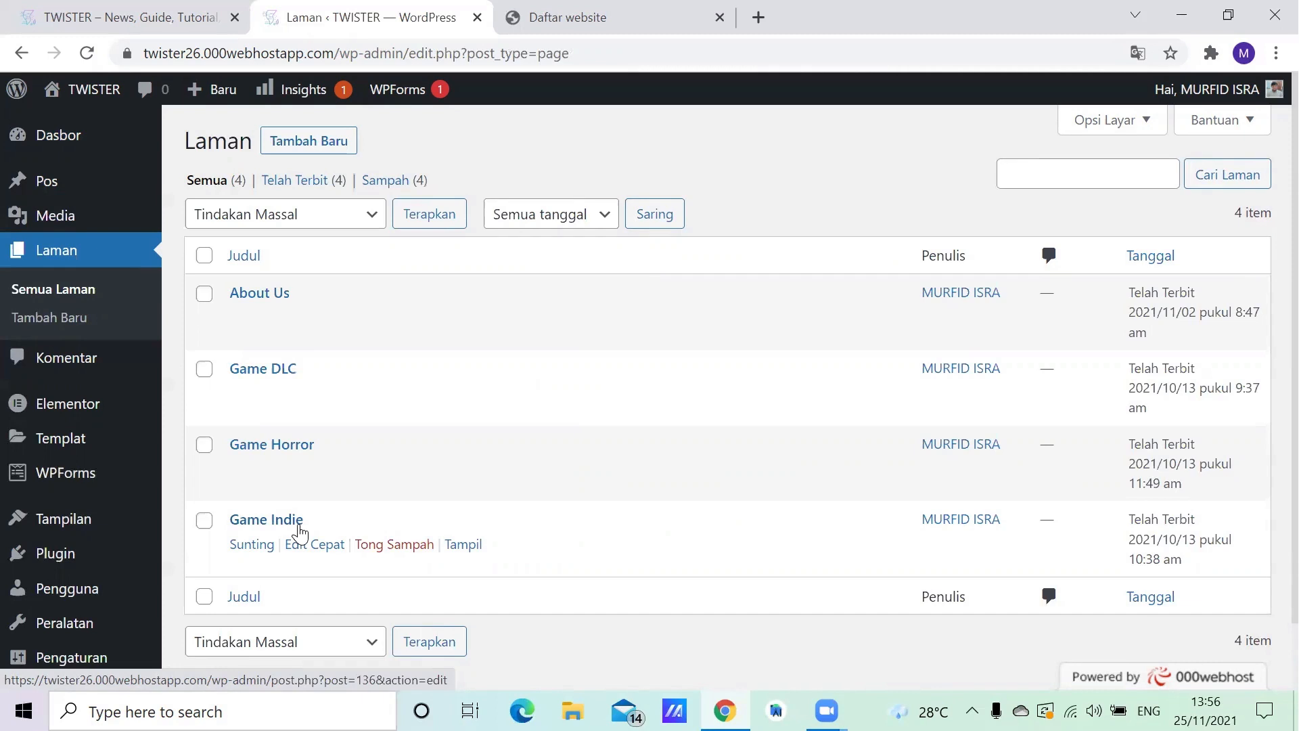
- Open the navigation menu editor and examine the structure and settings of Menu 1
{"action": "mouse_move", "coordinate": [73, 527]}
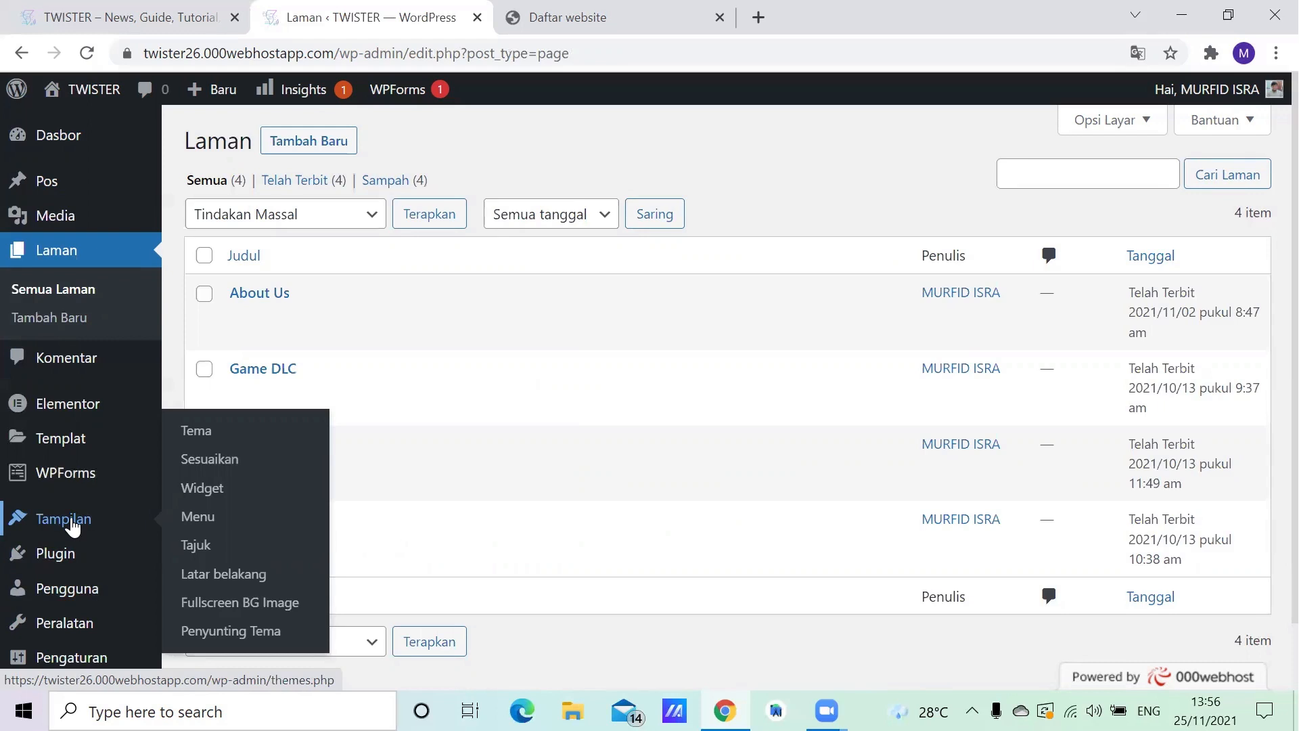
{"action": "left_click", "coordinate": [181, 519]}
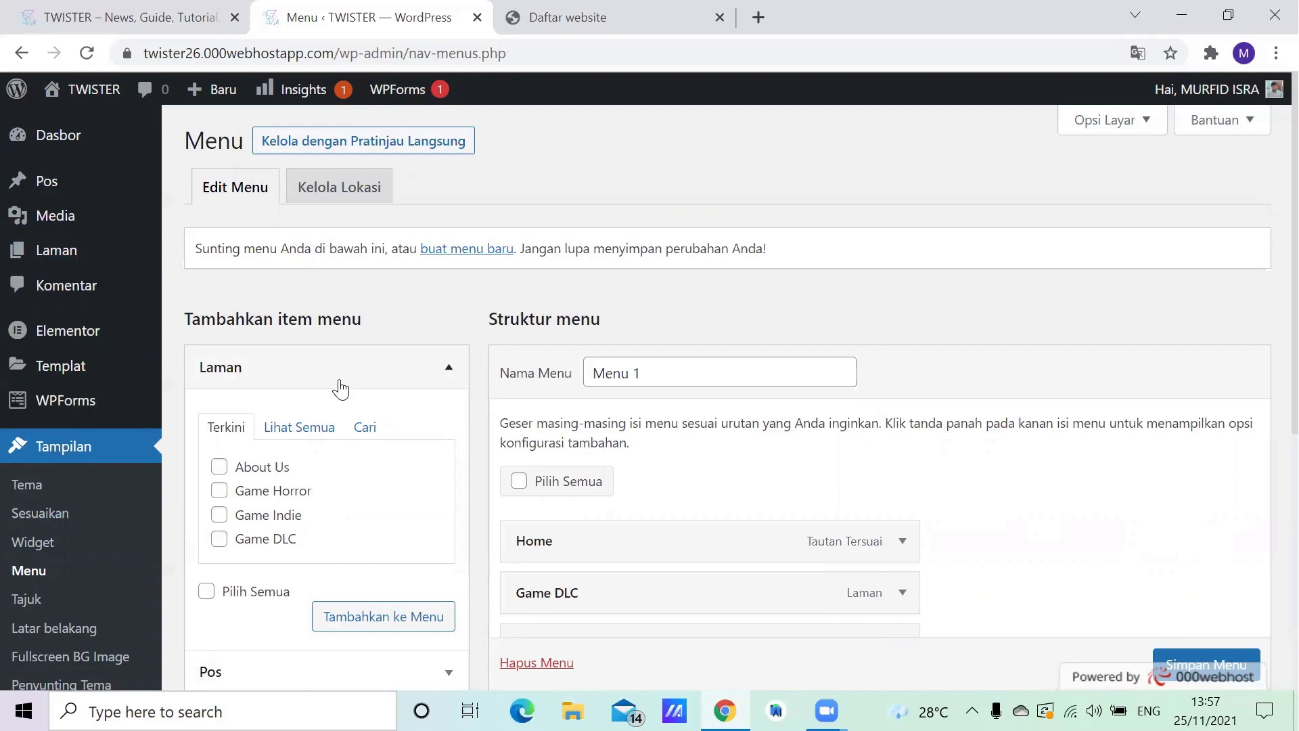
{"action": "scroll", "coordinate": [352, 375], "scroll_direction": "down", "scroll_amount": 2}
{"action": "scroll", "coordinate": [359, 386], "scroll_direction": "down", "scroll_amount": 2}
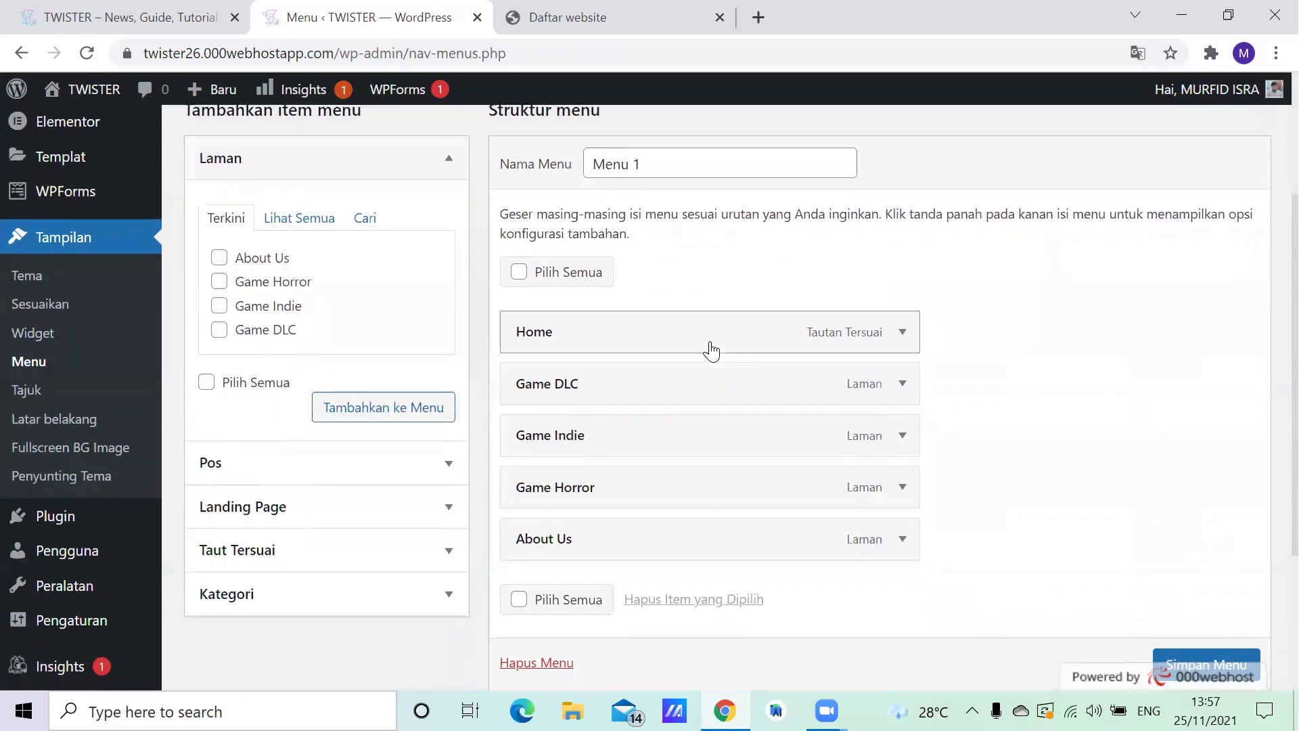
{"action": "scroll", "coordinate": [711, 350], "scroll_direction": "down", "scroll_amount": 2}
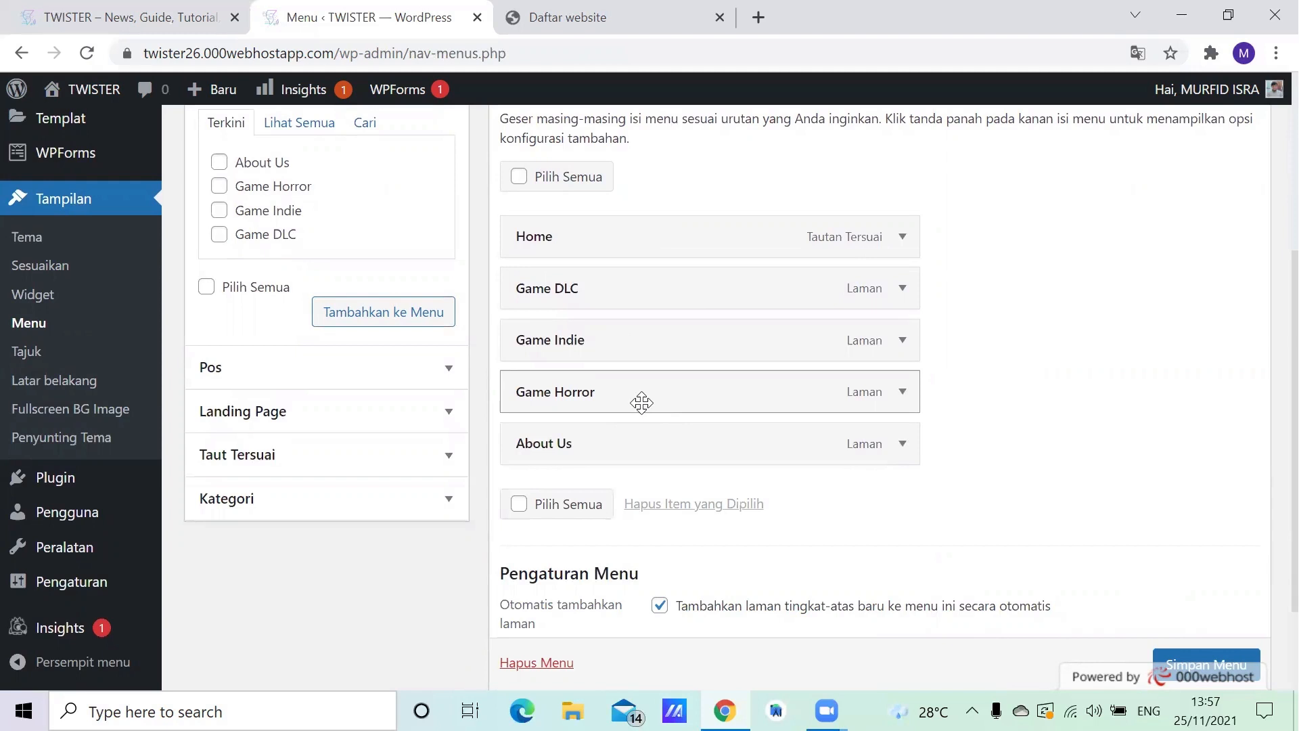
- View the details of the active Xpro theme among the installed themes and open it for customization
{"action": "left_click", "coordinate": [26, 251]}
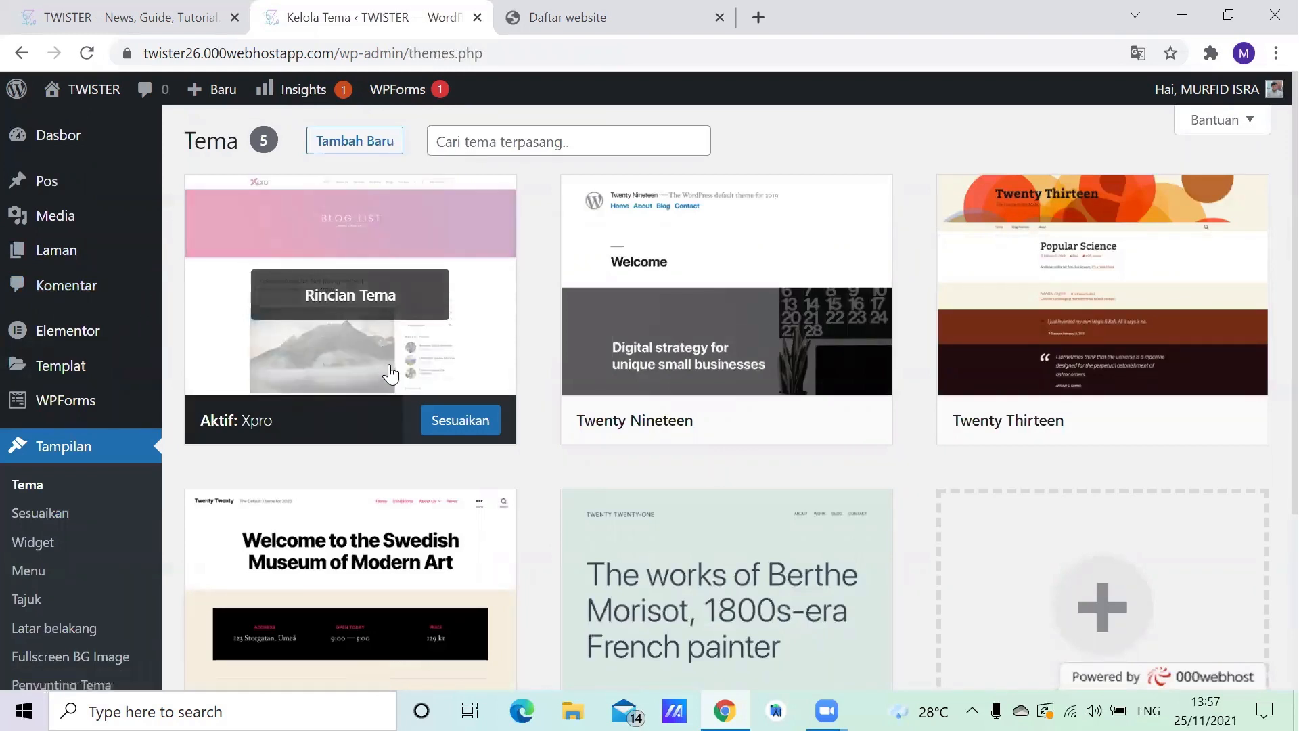
{"action": "left_click", "coordinate": [367, 295]}
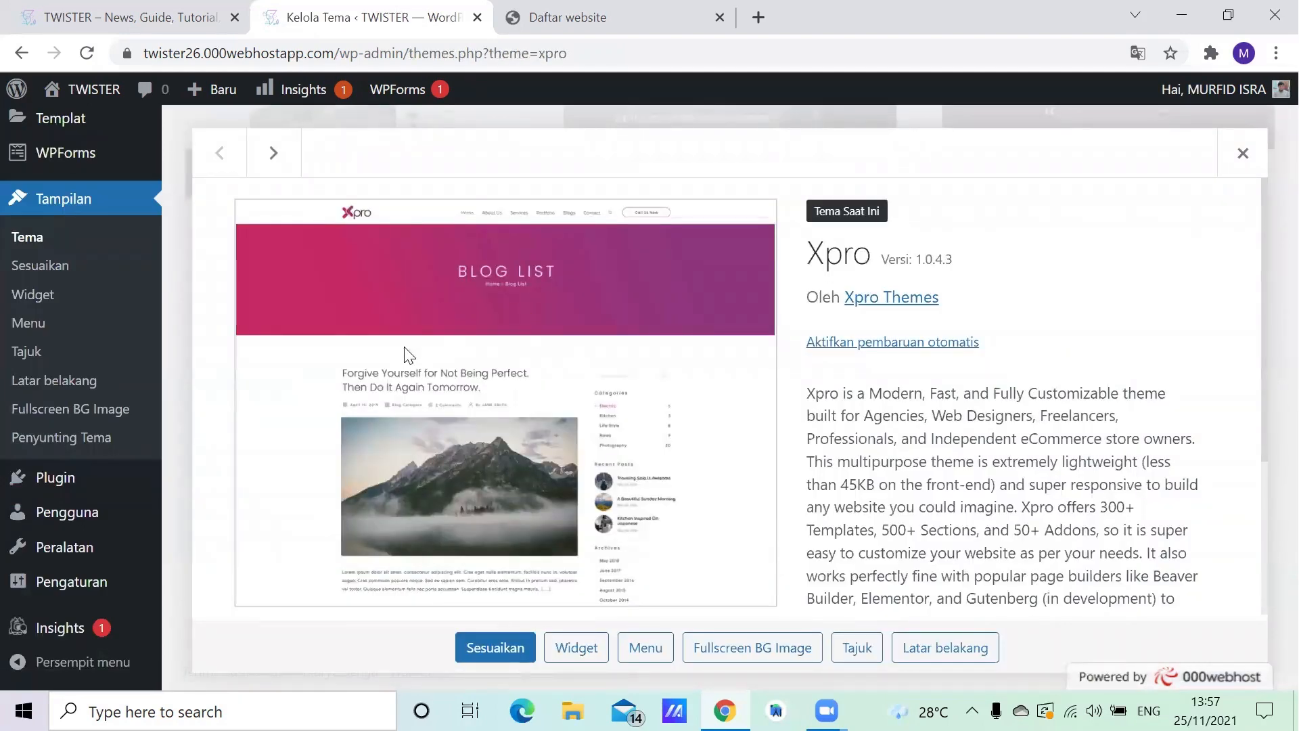
{"action": "scroll", "coordinate": [476, 347], "scroll_direction": "down", "scroll_amount": 2}
{"action": "scroll", "coordinate": [476, 348], "scroll_direction": "up", "scroll_amount": 2}
{"action": "left_click", "coordinate": [498, 641]}
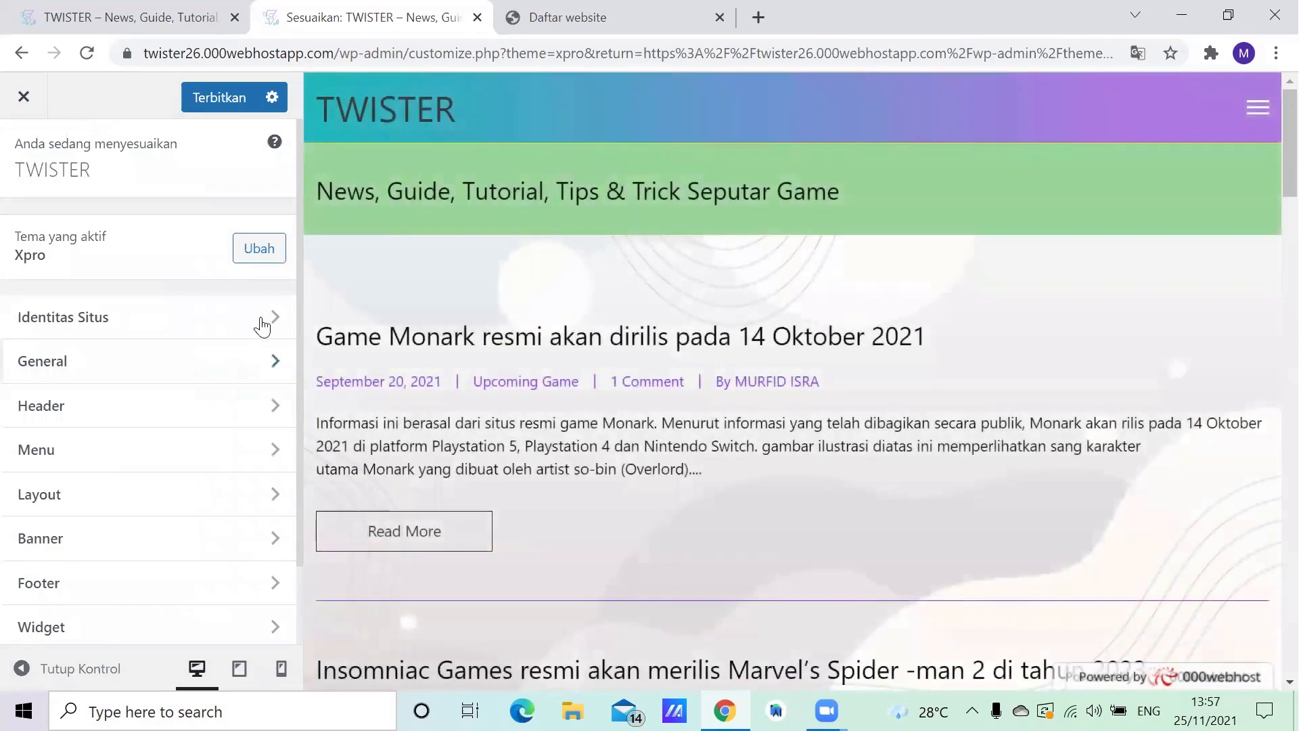
- Review the site identity settings, covering the site title, slogan and site icon, and return to the customizer overview
{"action": "left_click", "coordinate": [222, 318]}
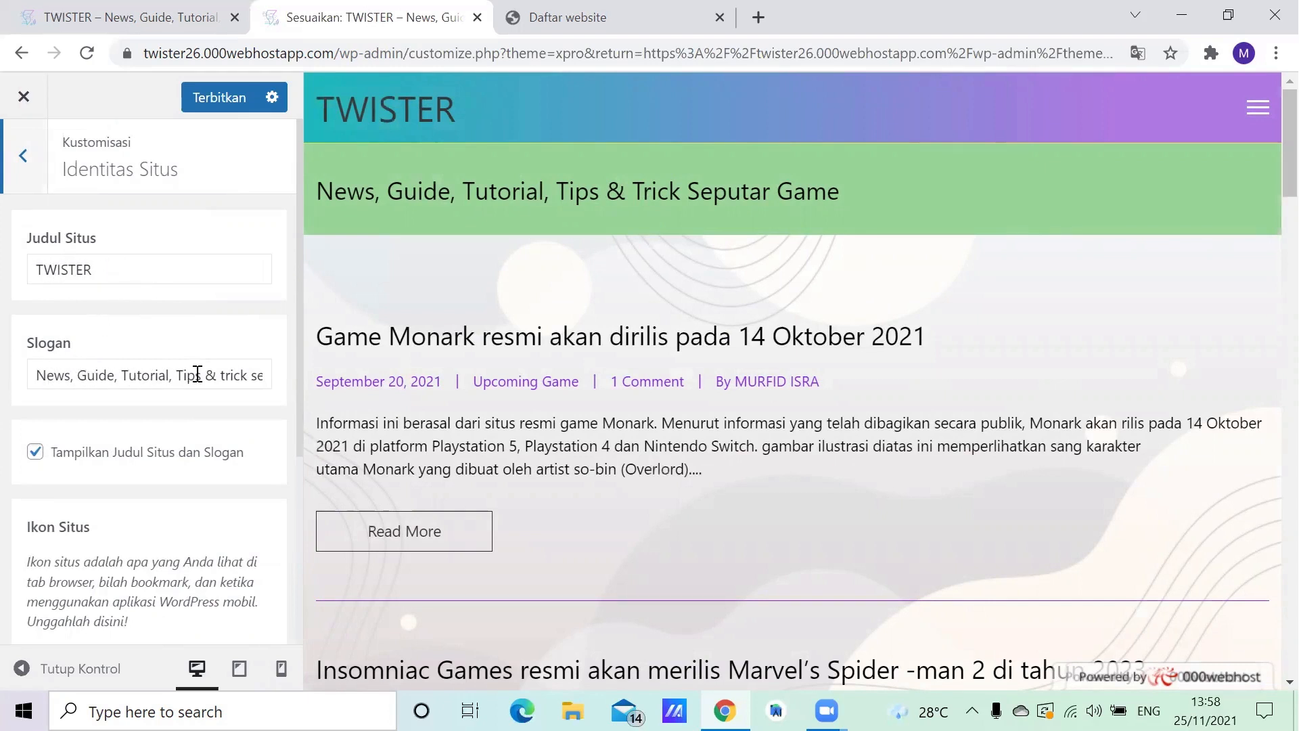
{"action": "scroll", "coordinate": [200, 267], "scroll_direction": "down", "scroll_amount": 4}
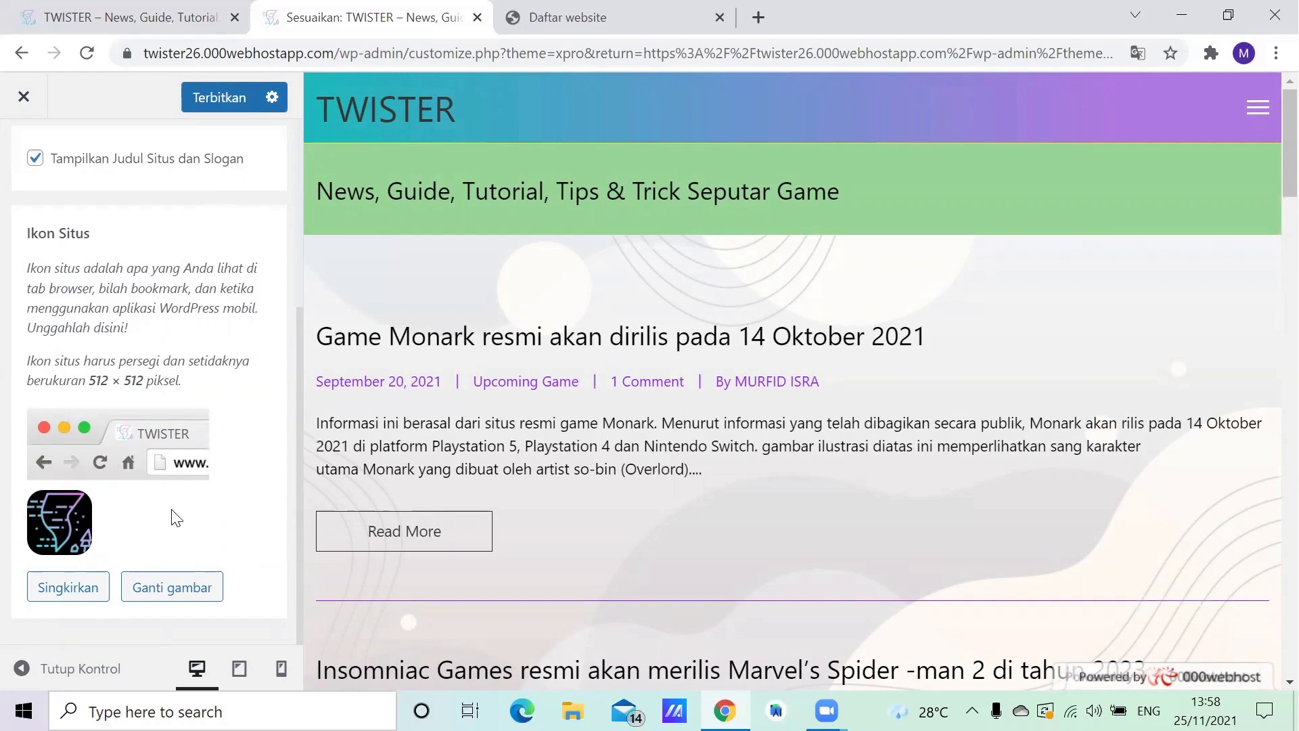
{"action": "scroll", "coordinate": [55, 376], "scroll_direction": "up", "scroll_amount": 4}
{"action": "scroll", "coordinate": [54, 376], "scroll_direction": "up", "scroll_amount": 1}
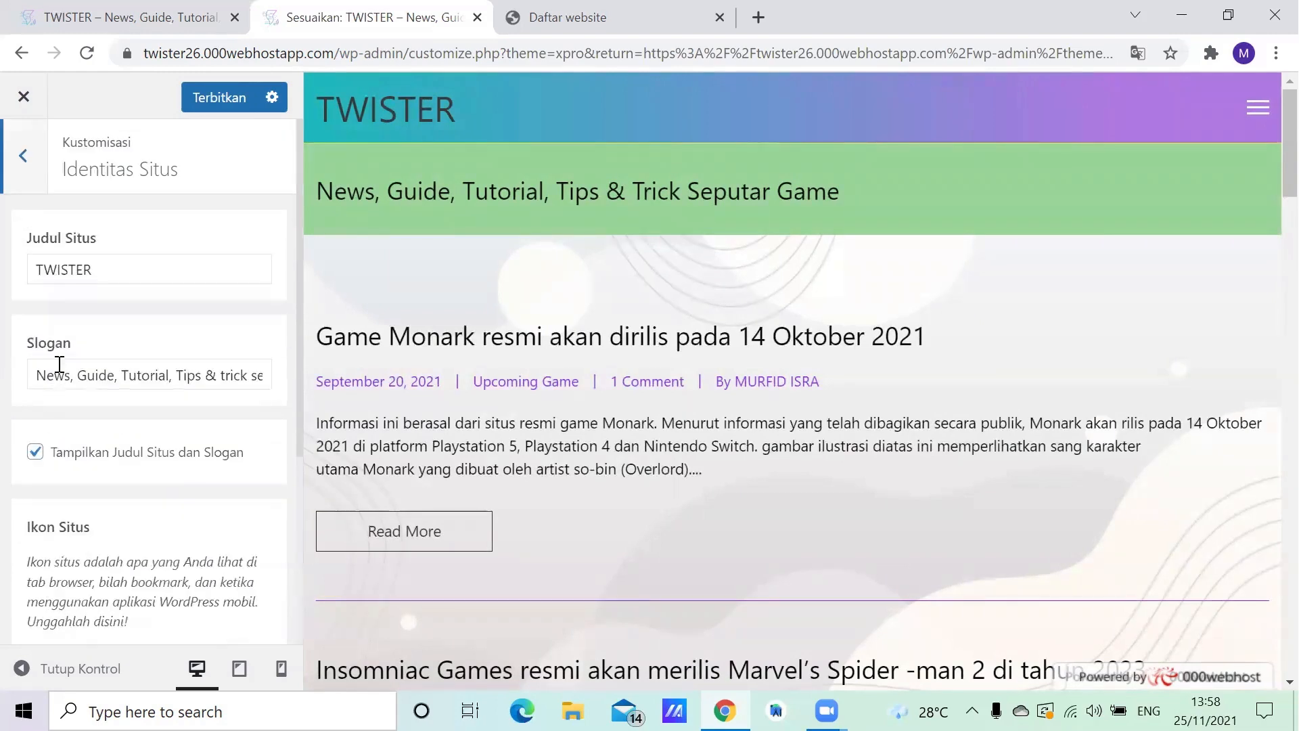
{"action": "left_click", "coordinate": [27, 177]}
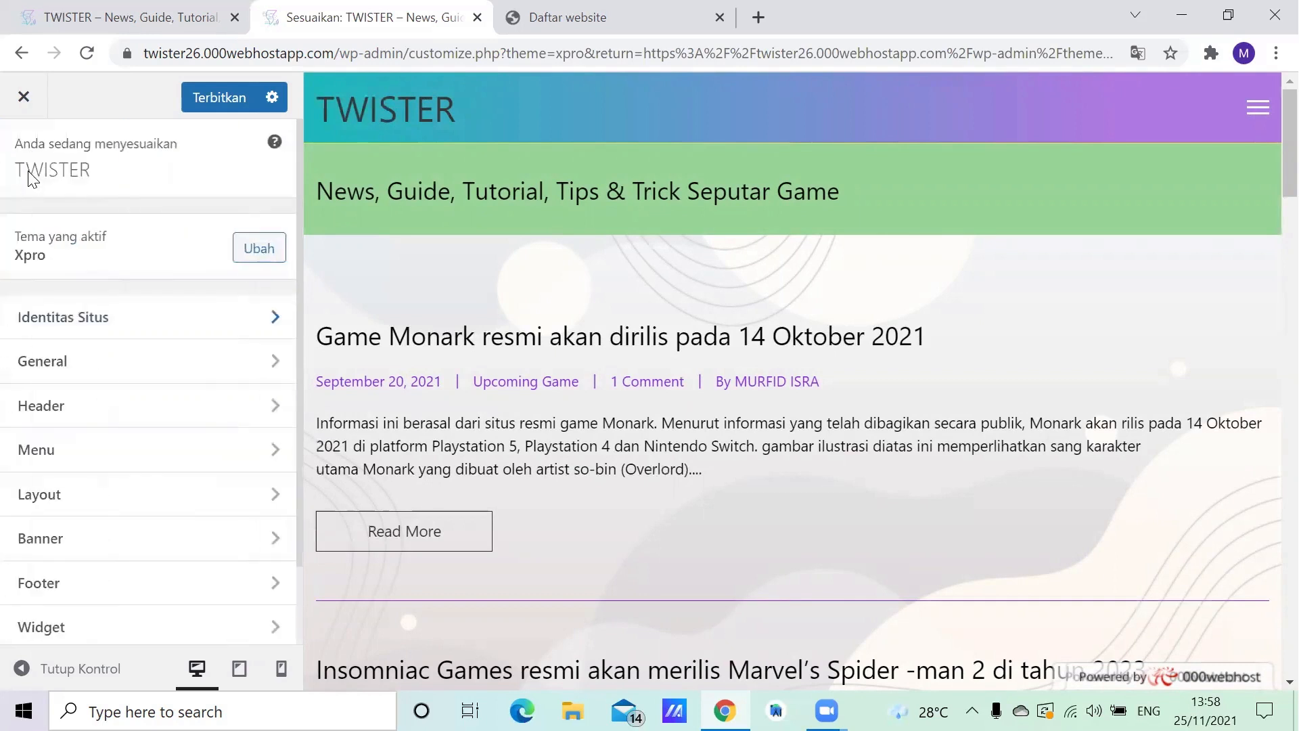
- Examine the theme's general color settings, from content color to theme base color, and return to the General section
{"action": "left_click", "coordinate": [48, 370]}
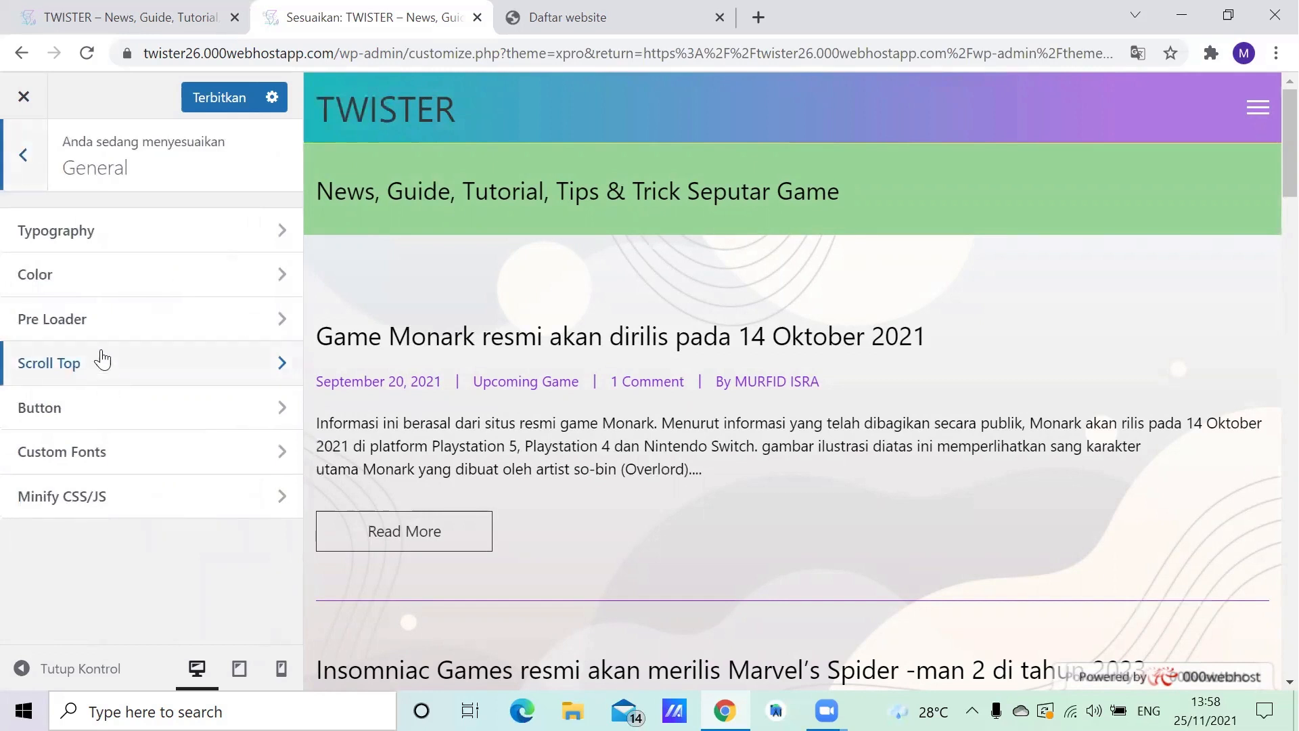
{"action": "left_click", "coordinate": [70, 277]}
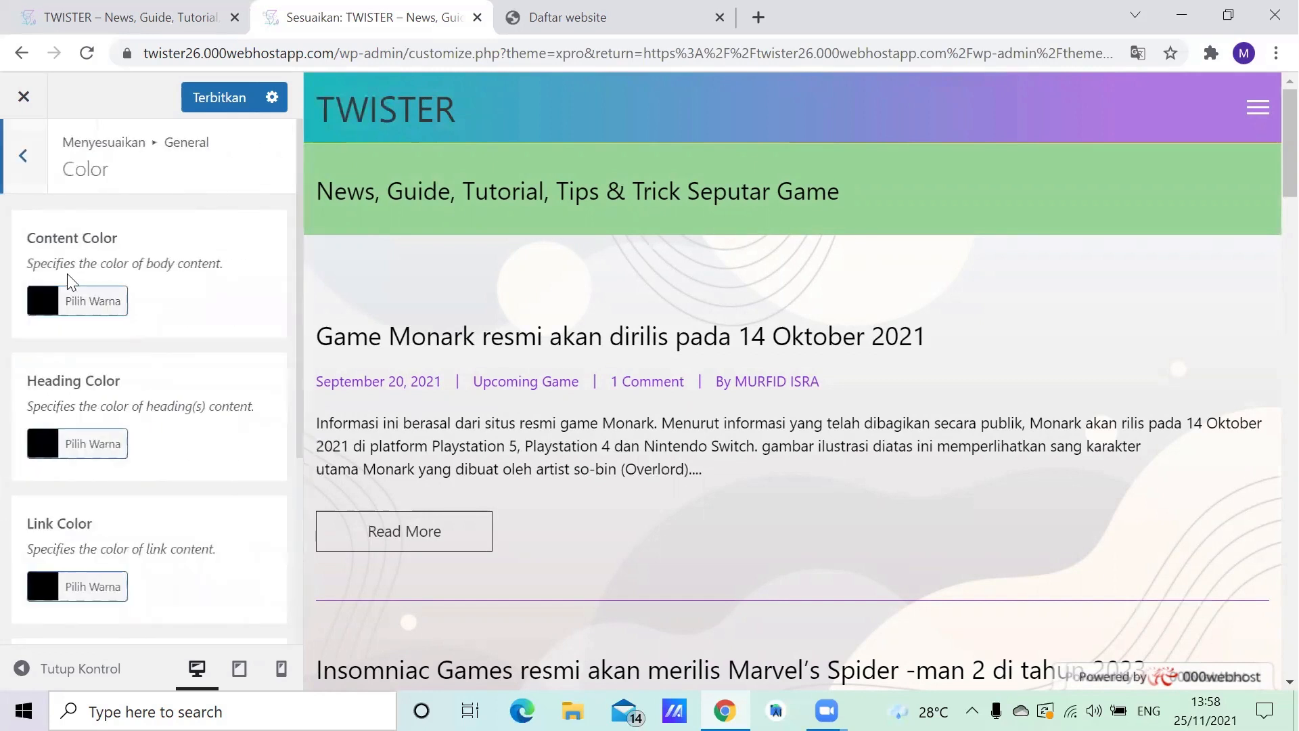
{"action": "scroll", "coordinate": [115, 284], "scroll_direction": "down", "scroll_amount": 4}
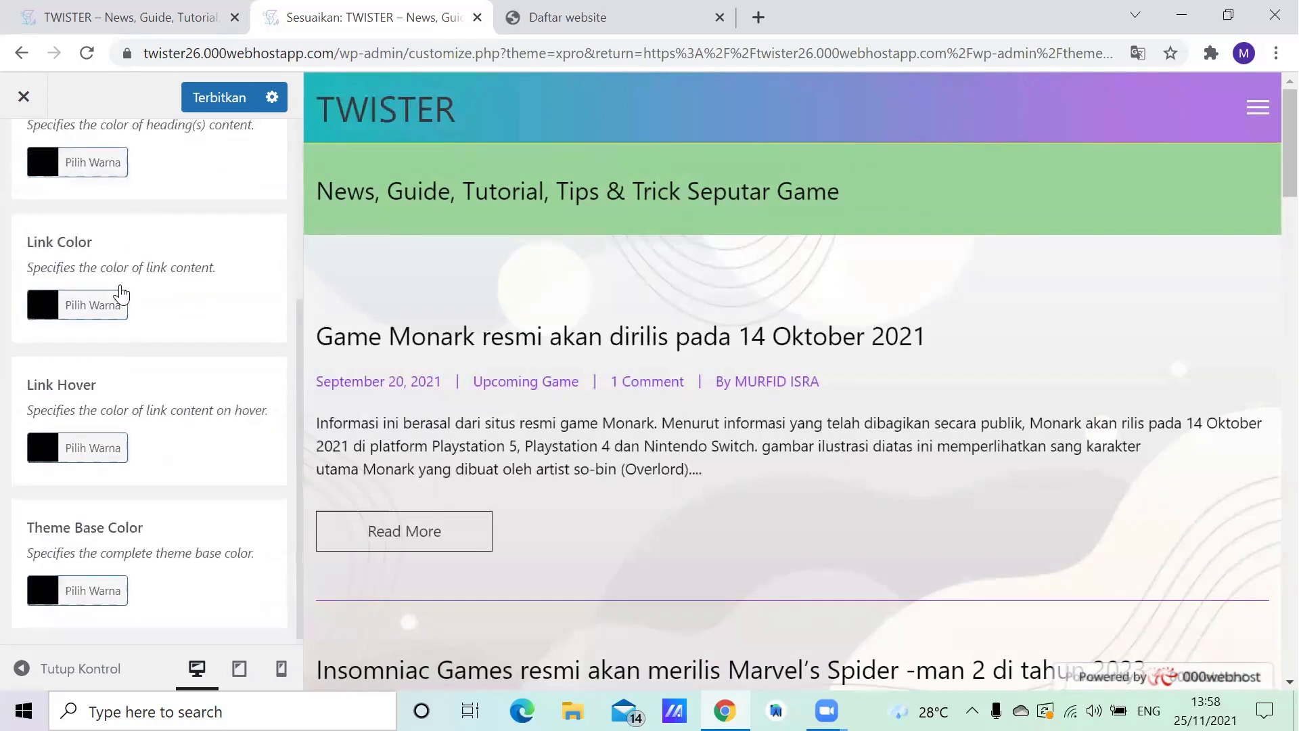
{"action": "scroll", "coordinate": [120, 309], "scroll_direction": "up", "scroll_amount": 4}
{"action": "scroll", "coordinate": [120, 309], "scroll_direction": "down", "scroll_amount": 4}
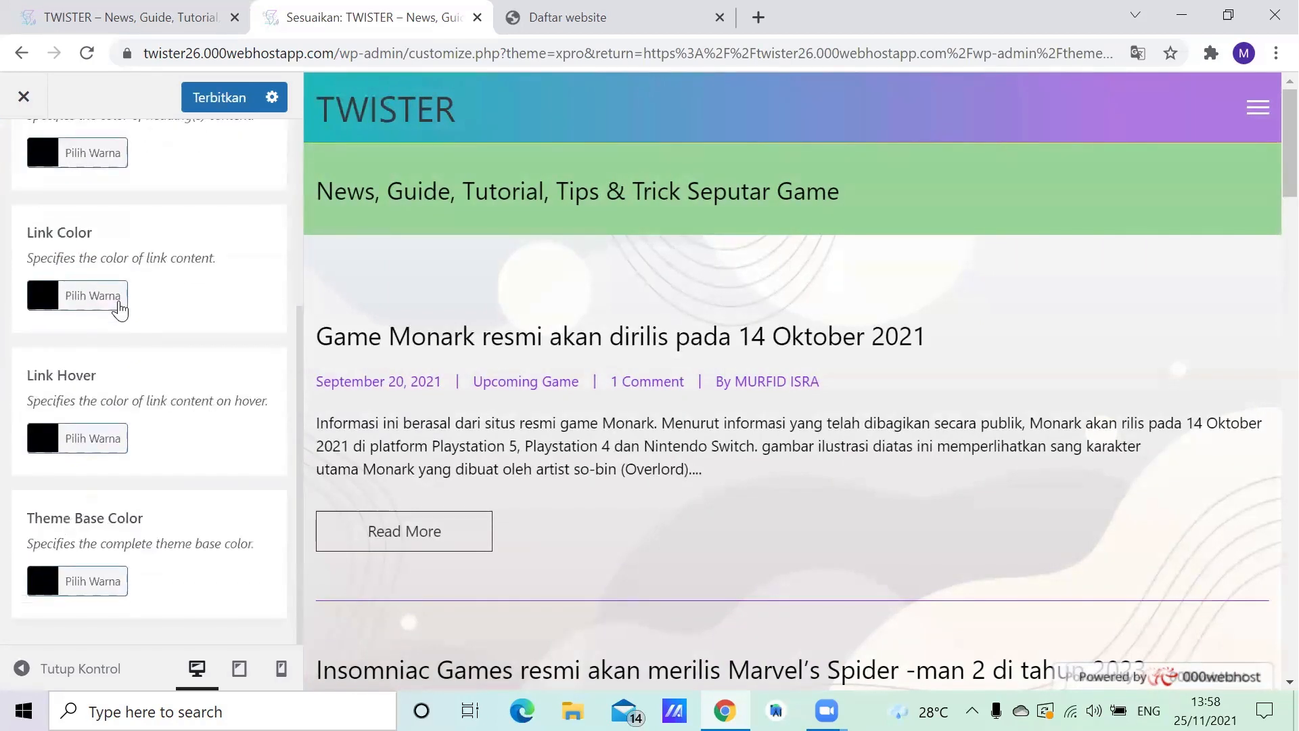
{"action": "scroll", "coordinate": [119, 310], "scroll_direction": "up", "scroll_amount": 4}
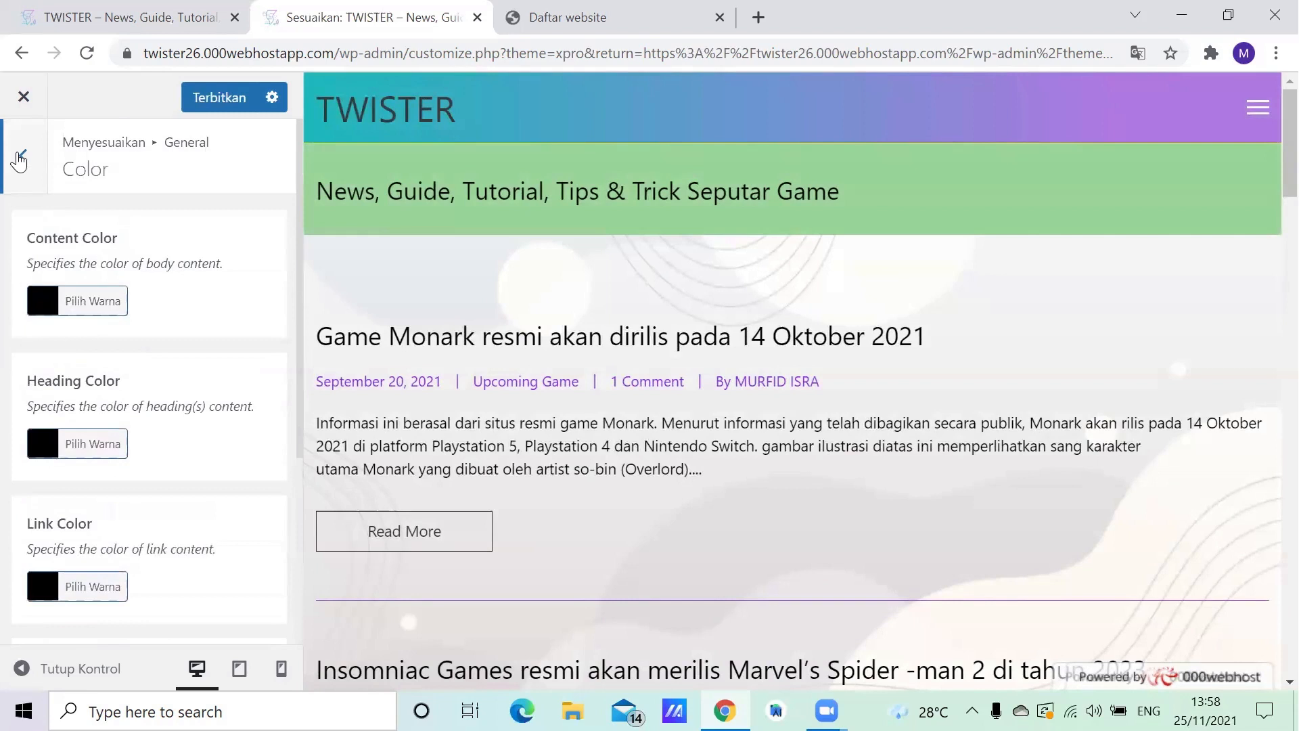
{"action": "left_click", "coordinate": [23, 157]}
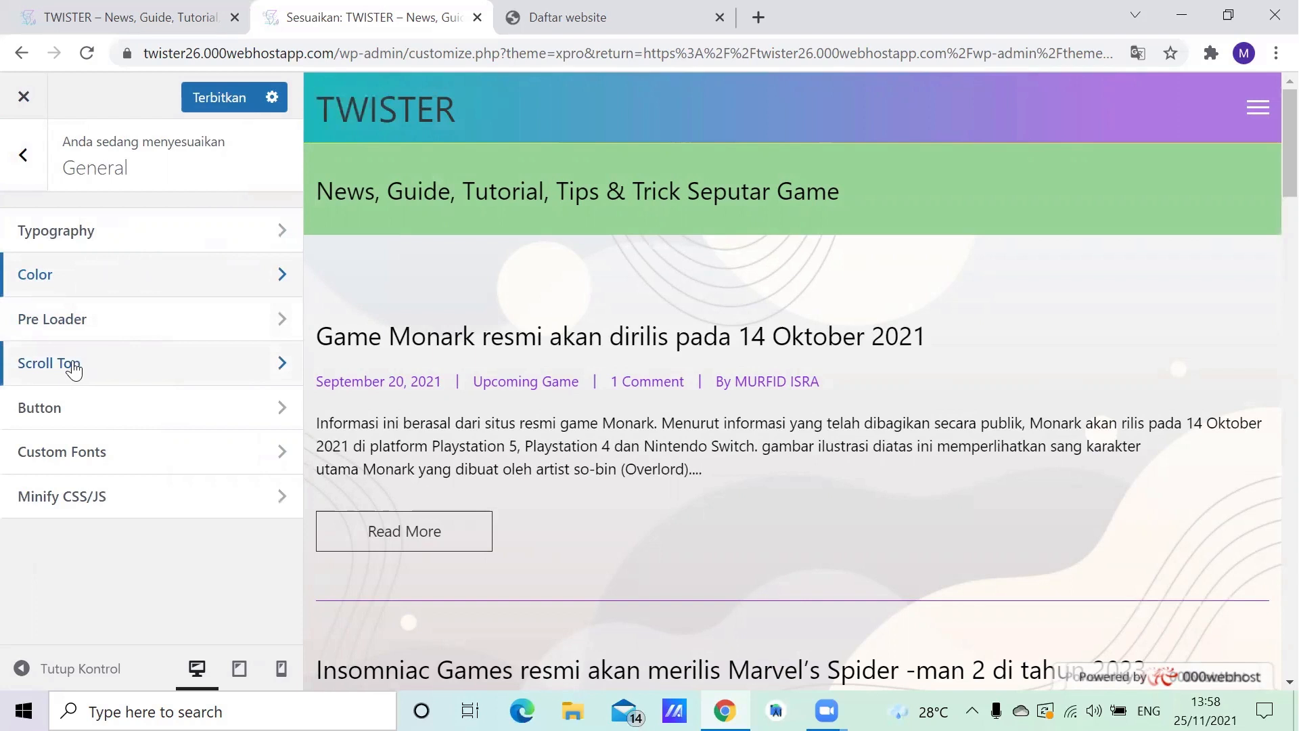
- Check the scroll-to-top button settings and return to the customizer overview
{"action": "left_click", "coordinate": [167, 364]}
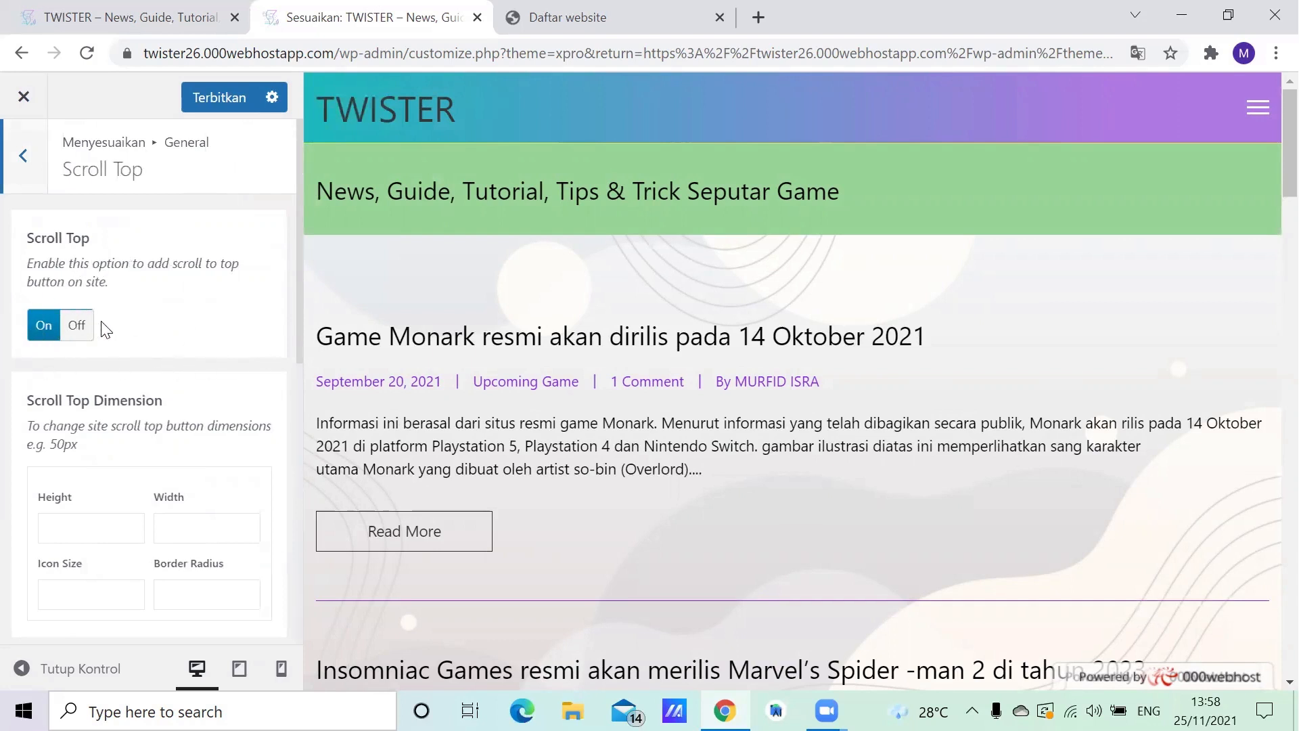
{"action": "left_click", "coordinate": [27, 159]}
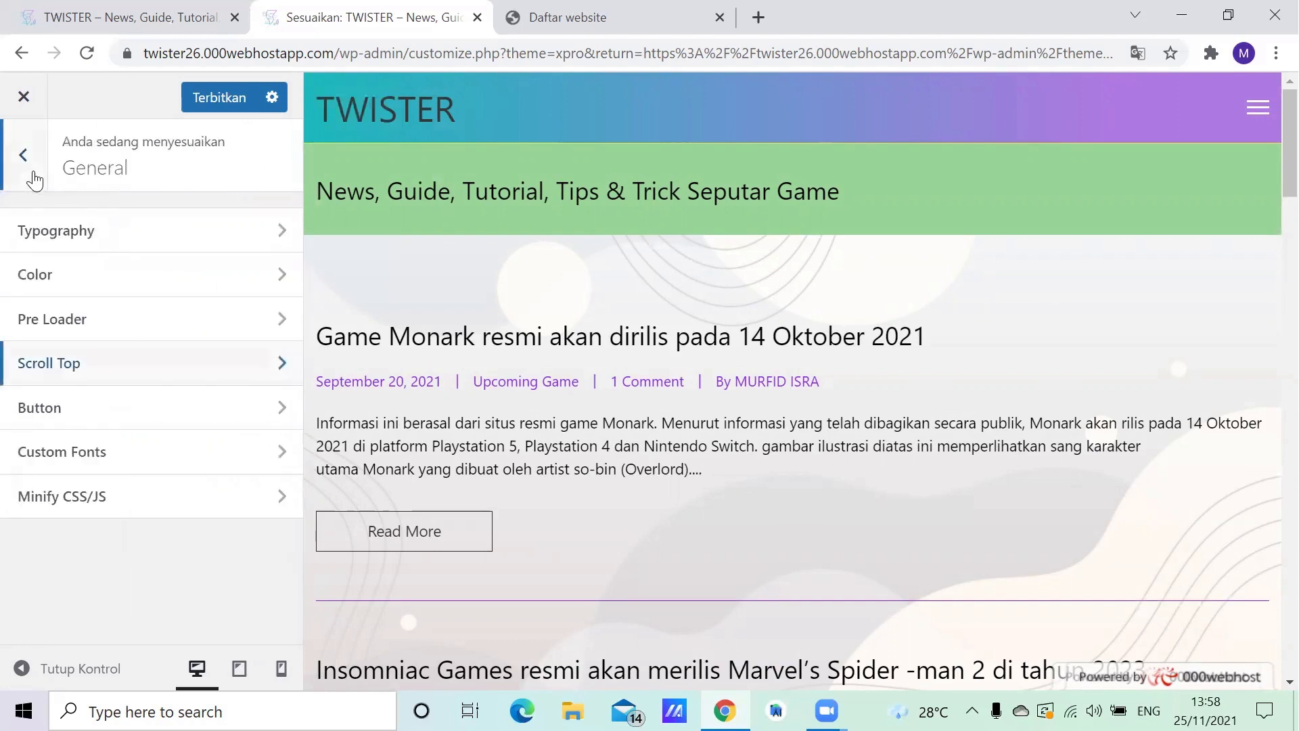
{"action": "left_click", "coordinate": [34, 179]}
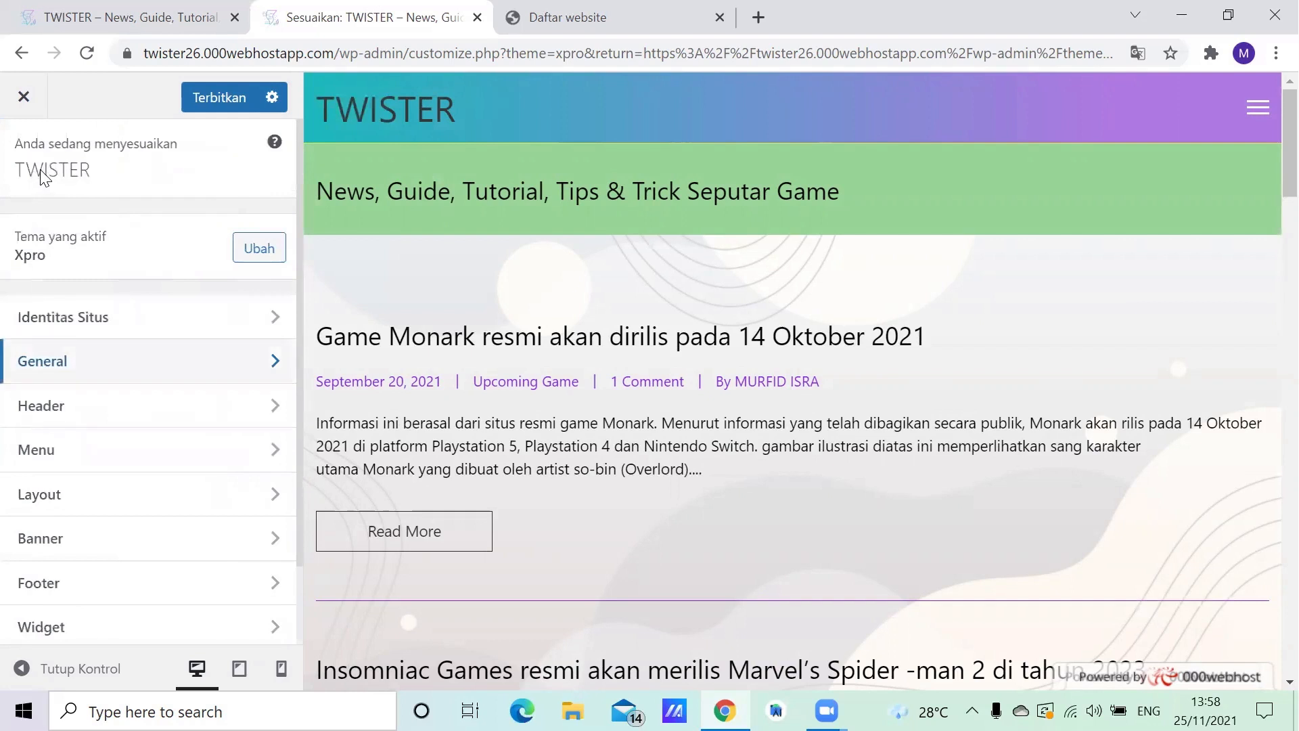
- Examine the header layout settings, from the header layout styles through top/bottom space, header border and menu color to the gradient colors
{"action": "left_click", "coordinate": [108, 416]}
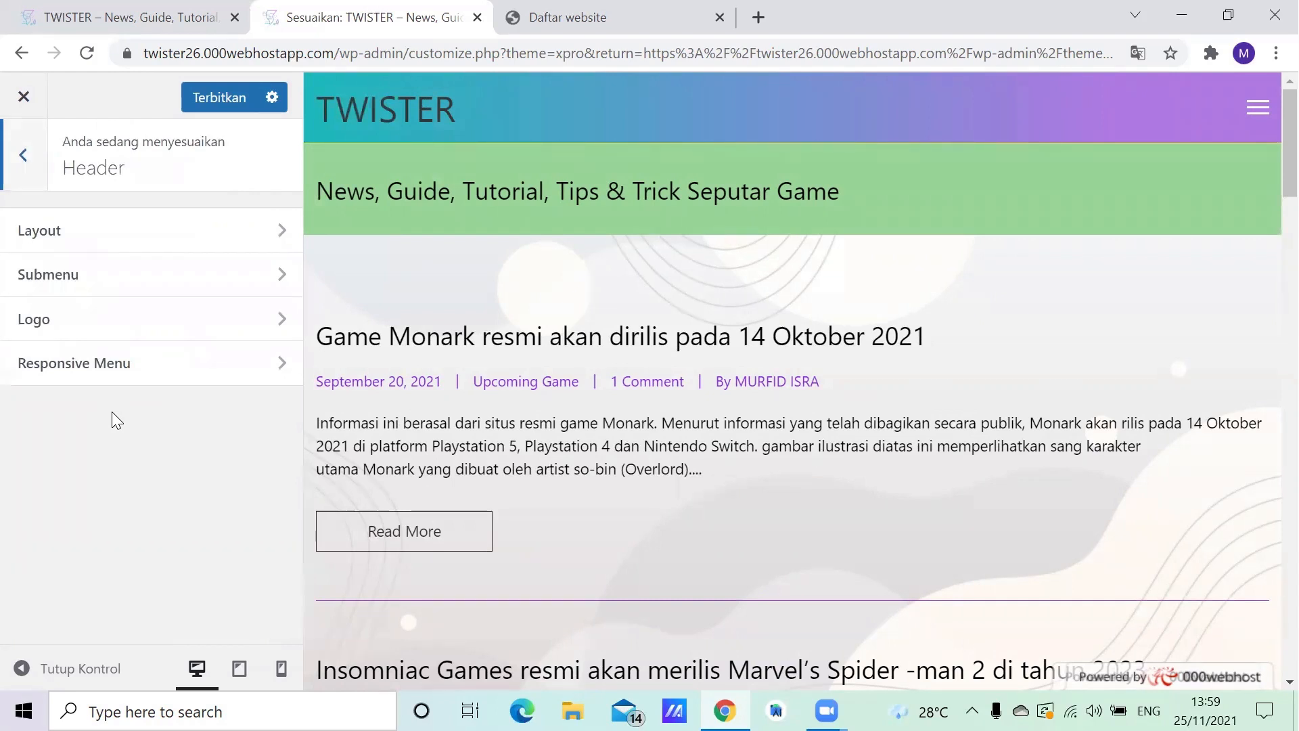
{"action": "left_click", "coordinate": [201, 238]}
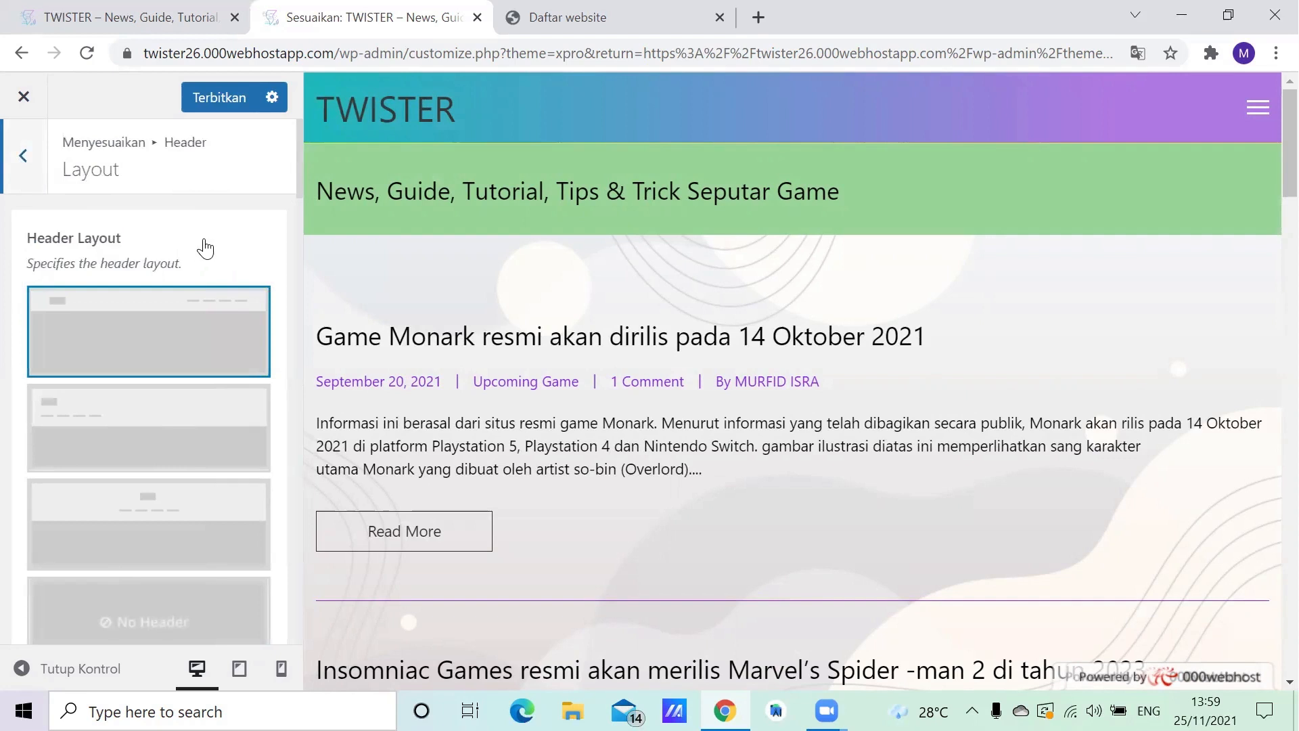
{"action": "scroll", "coordinate": [203, 245], "scroll_direction": "down", "scroll_amount": 4}
{"action": "scroll", "coordinate": [203, 243], "scroll_direction": "up", "scroll_amount": 3}
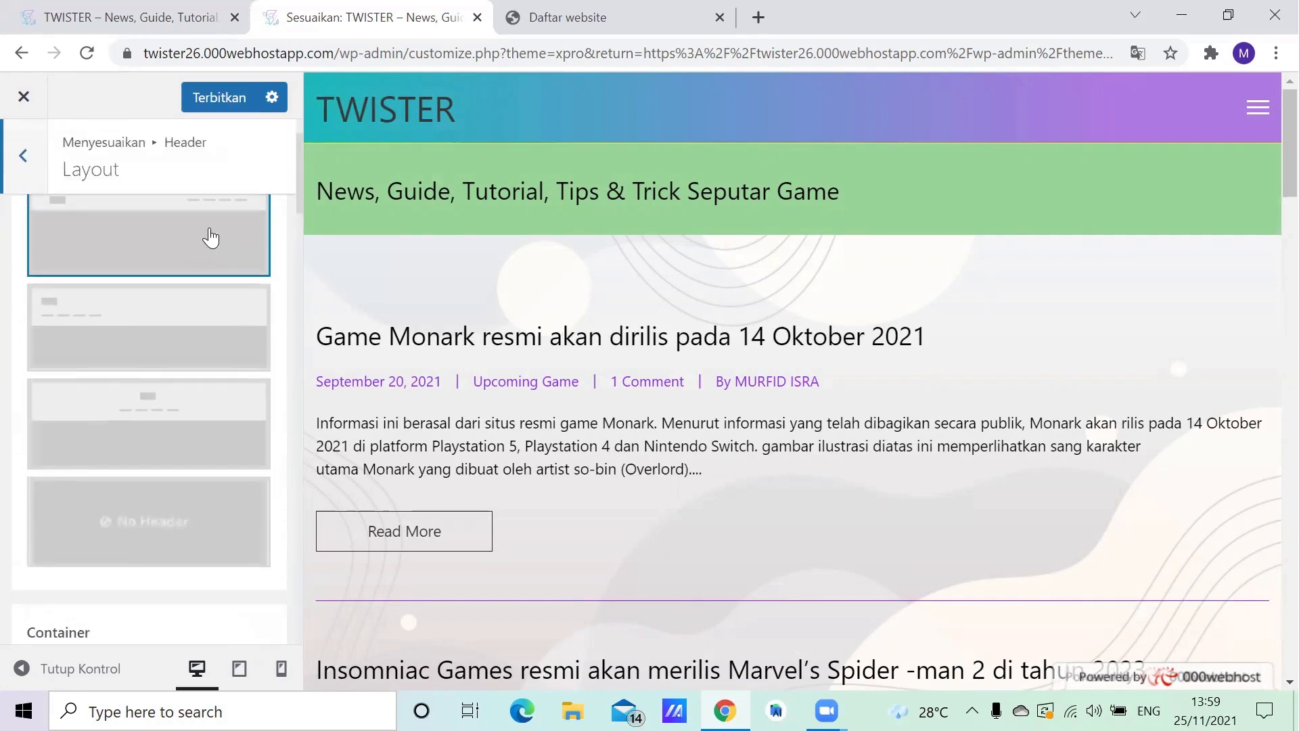
{"action": "scroll", "coordinate": [210, 244], "scroll_direction": "down", "scroll_amount": 3}
{"action": "scroll", "coordinate": [210, 264], "scroll_direction": "down", "scroll_amount": 15}
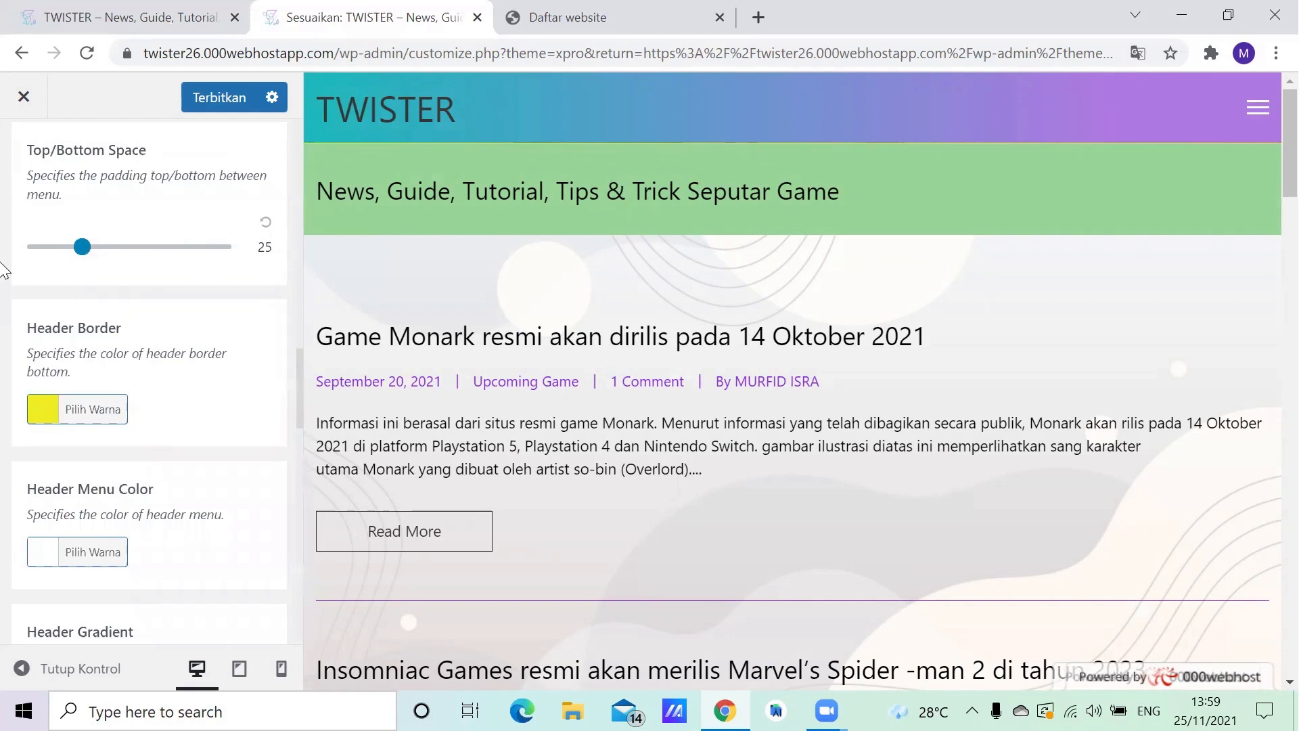
{"action": "scroll", "coordinate": [78, 389], "scroll_direction": "down", "scroll_amount": 1}
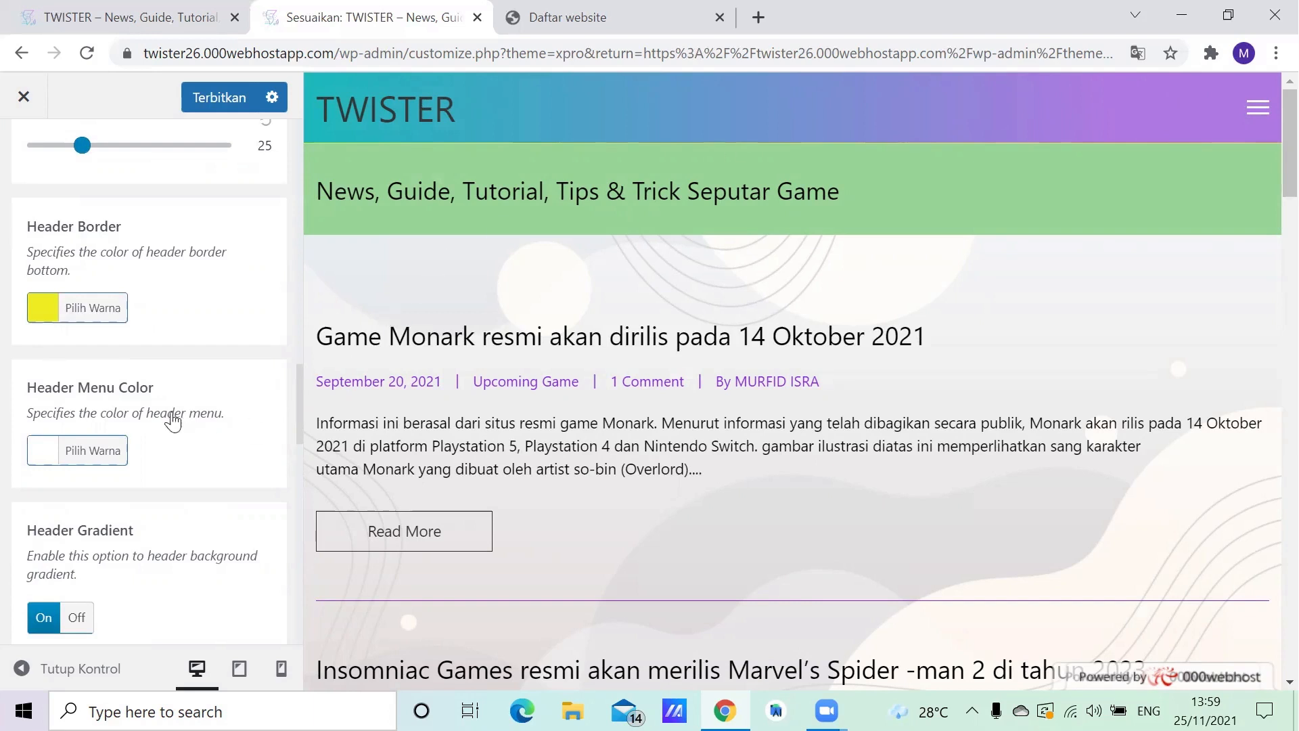
{"action": "scroll", "coordinate": [200, 428], "scroll_direction": "down", "scroll_amount": 1}
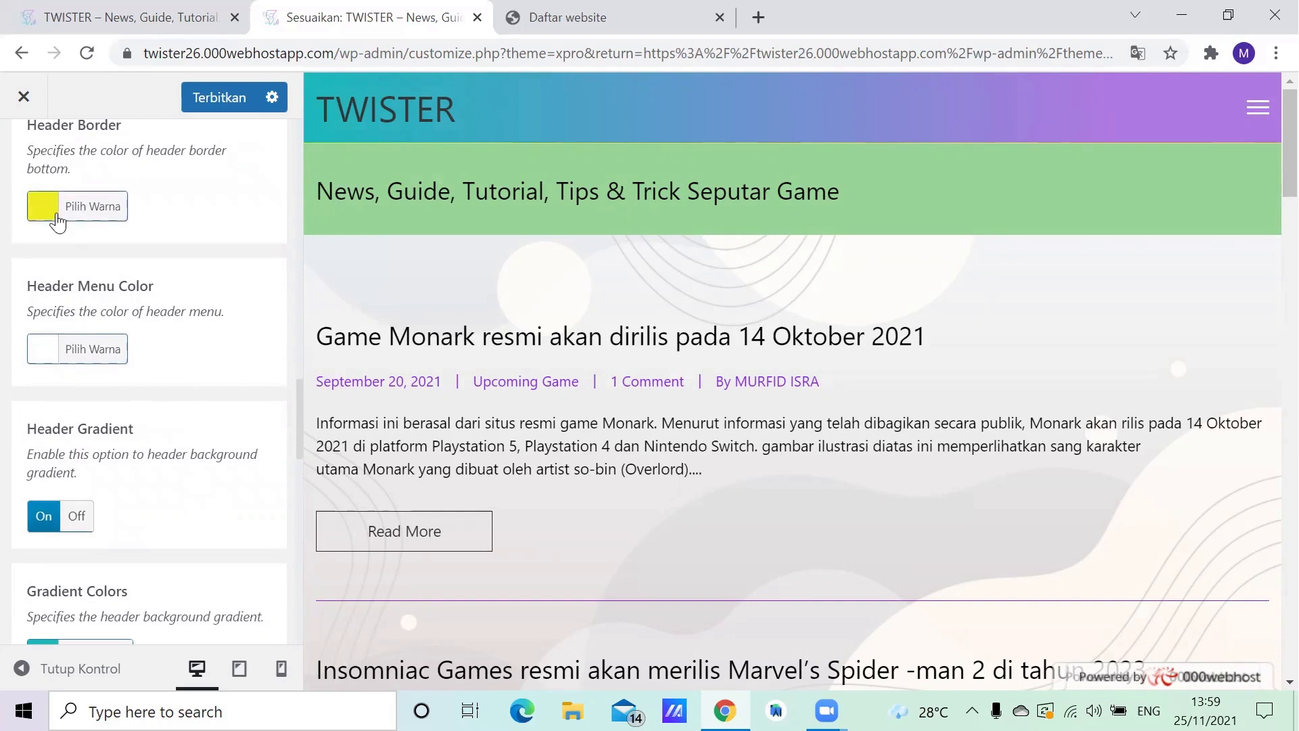
{"action": "scroll", "coordinate": [181, 423], "scroll_direction": "down", "scroll_amount": 1}
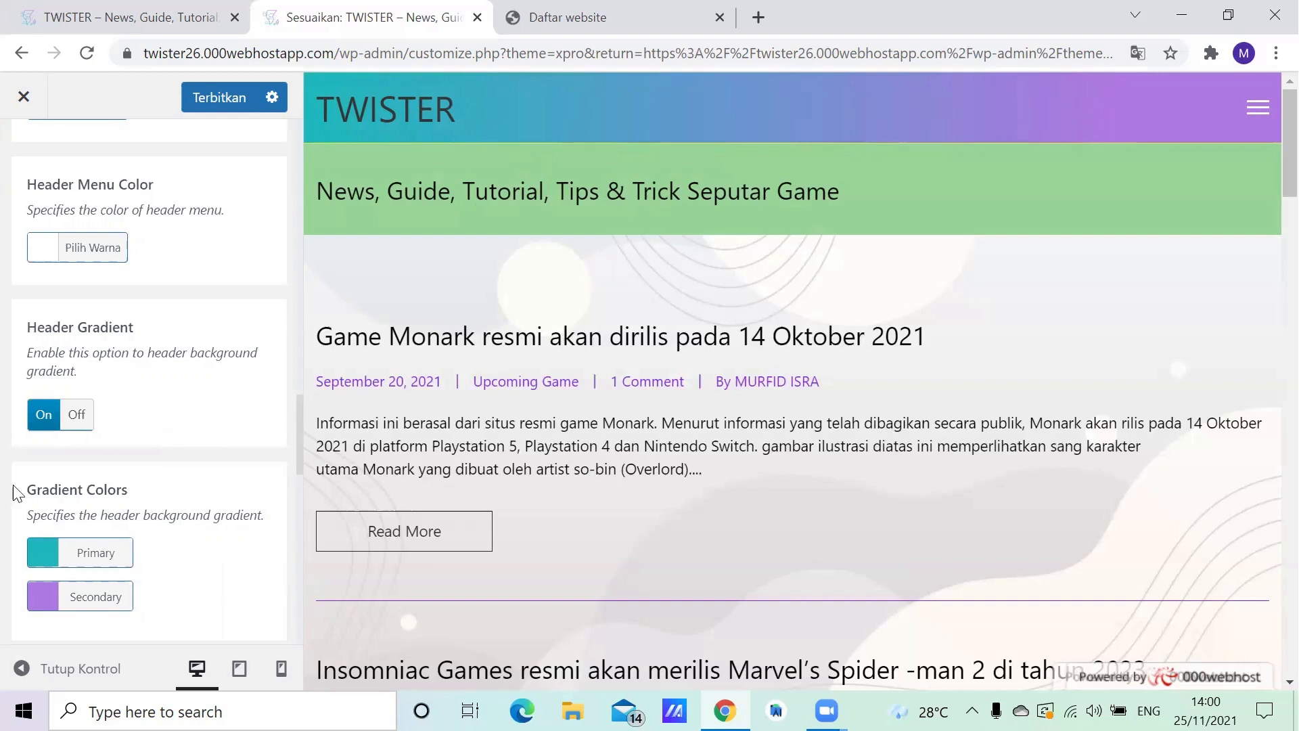
- Review the header's active/hover color and sticky header options, including sticky background, gradient and menu color, and return to the customizer overview
{"action": "scroll", "coordinate": [127, 425], "scroll_direction": "down", "scroll_amount": 4}
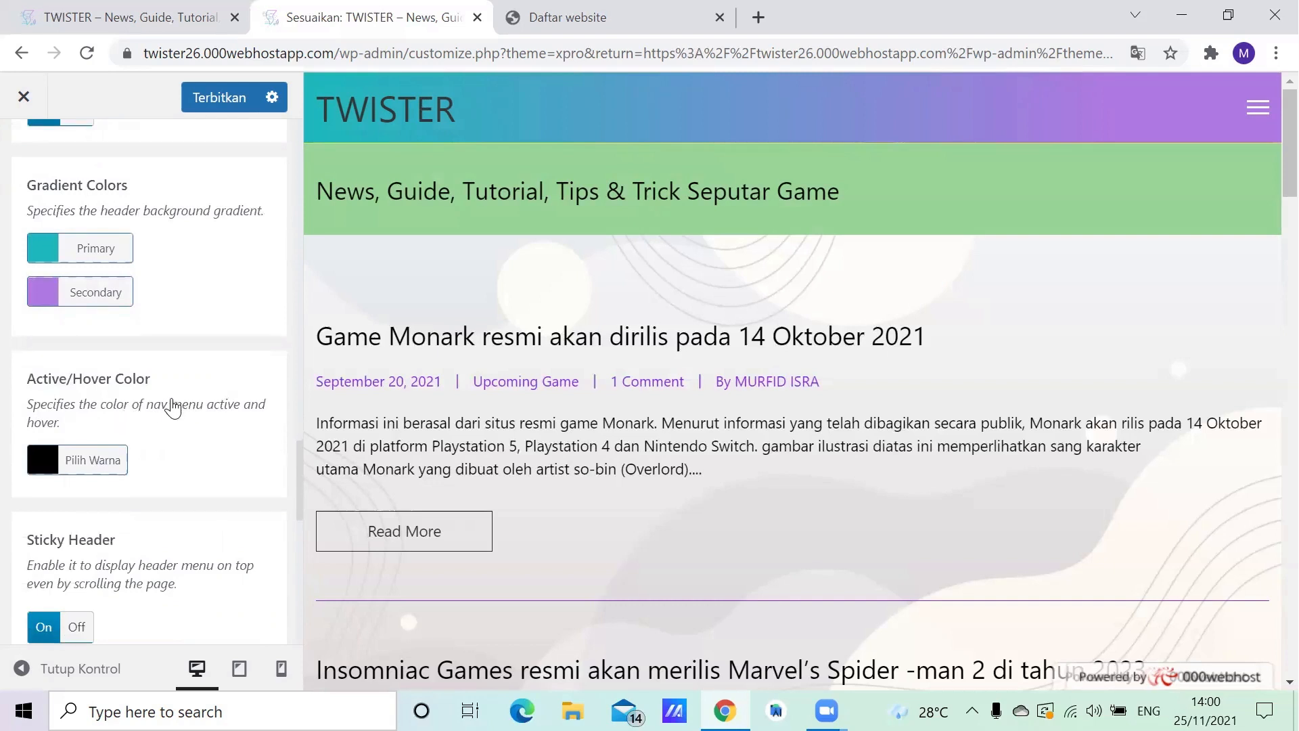
{"action": "scroll", "coordinate": [173, 410], "scroll_direction": "down", "scroll_amount": 1}
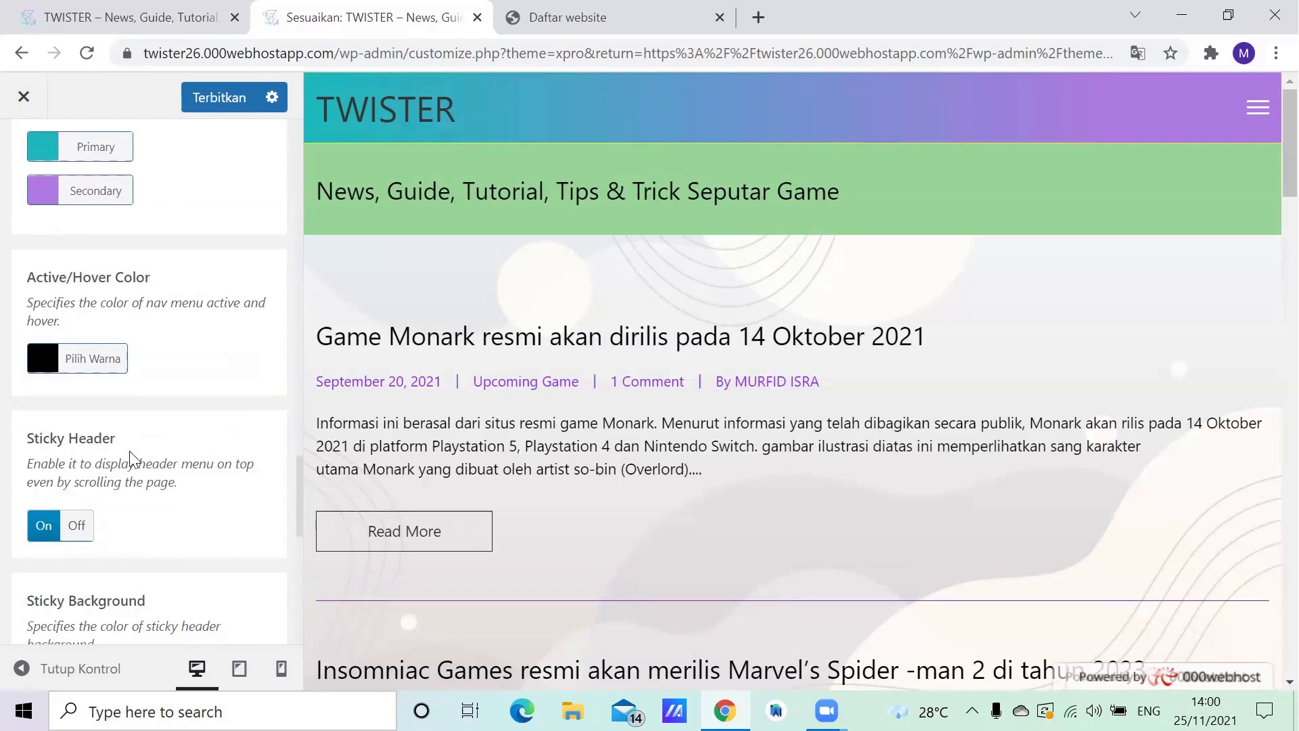
{"action": "scroll", "coordinate": [122, 460], "scroll_direction": "down", "scroll_amount": 2}
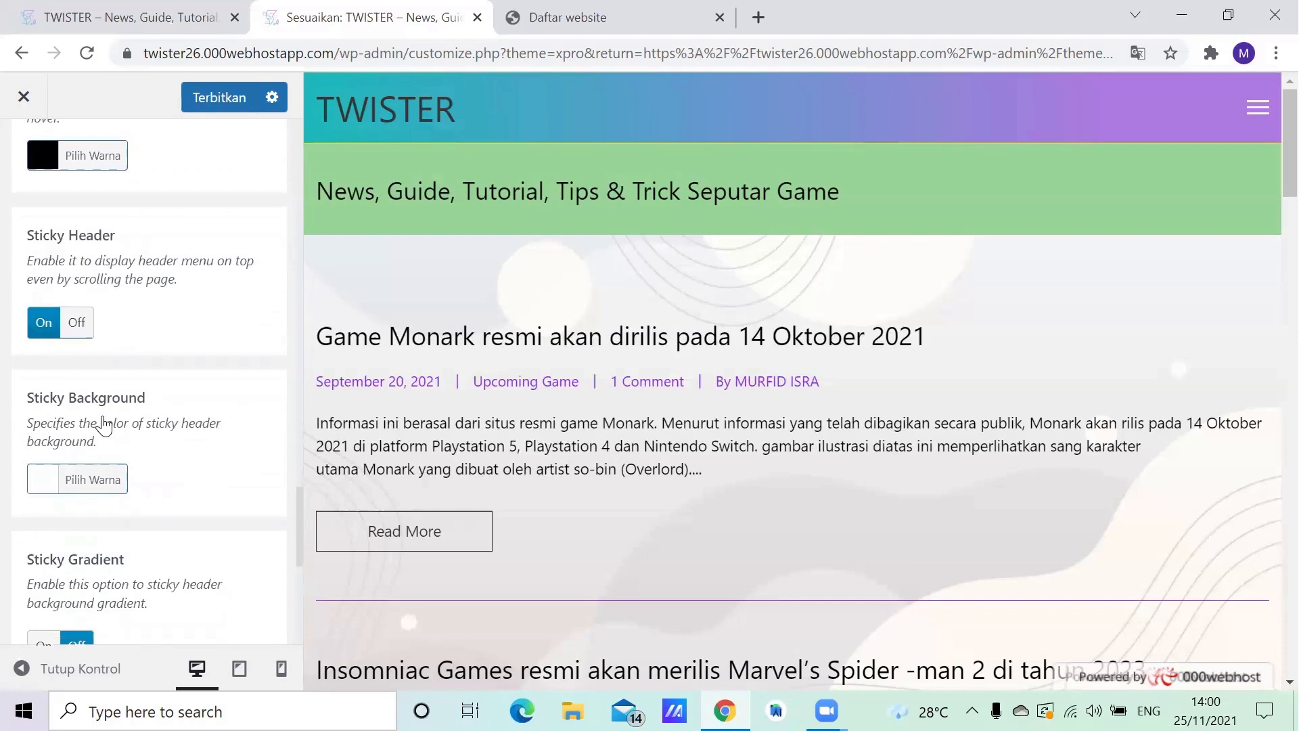
{"action": "scroll", "coordinate": [103, 425], "scroll_direction": "down", "scroll_amount": 3}
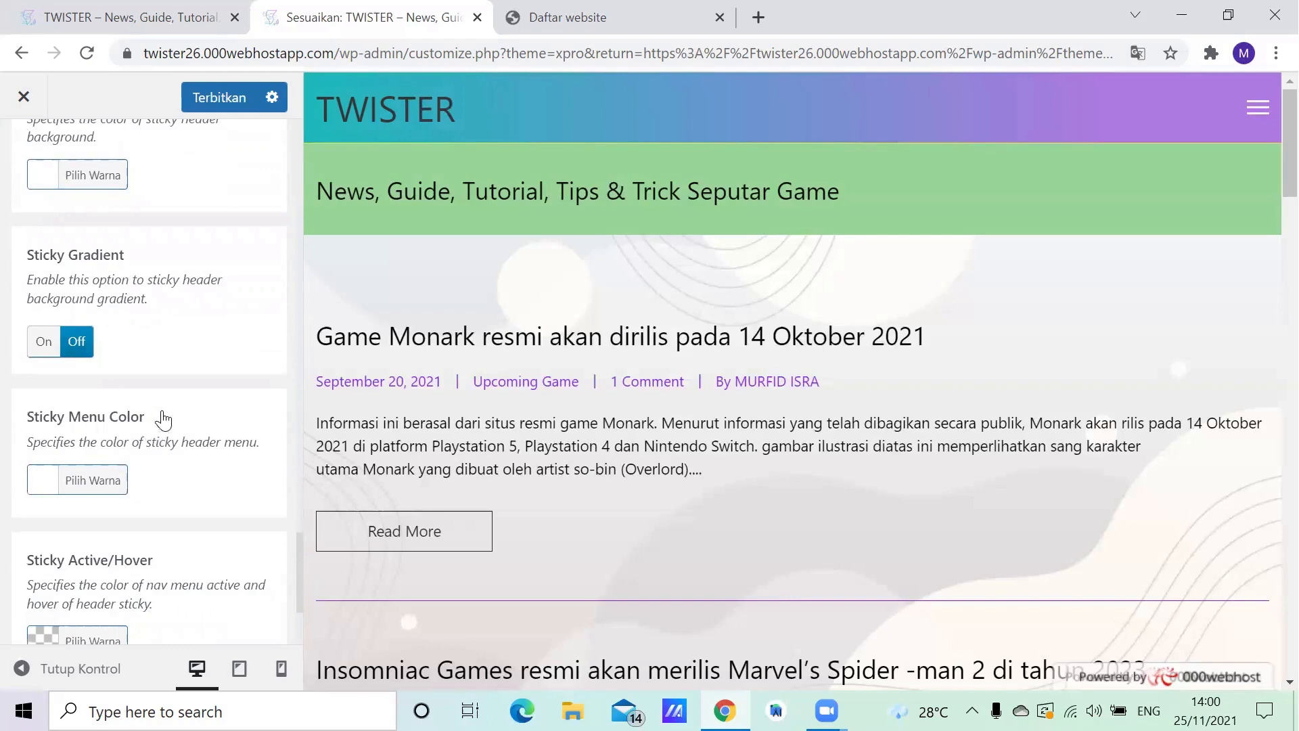
{"action": "scroll", "coordinate": [152, 362], "scroll_direction": "up", "scroll_amount": 10}
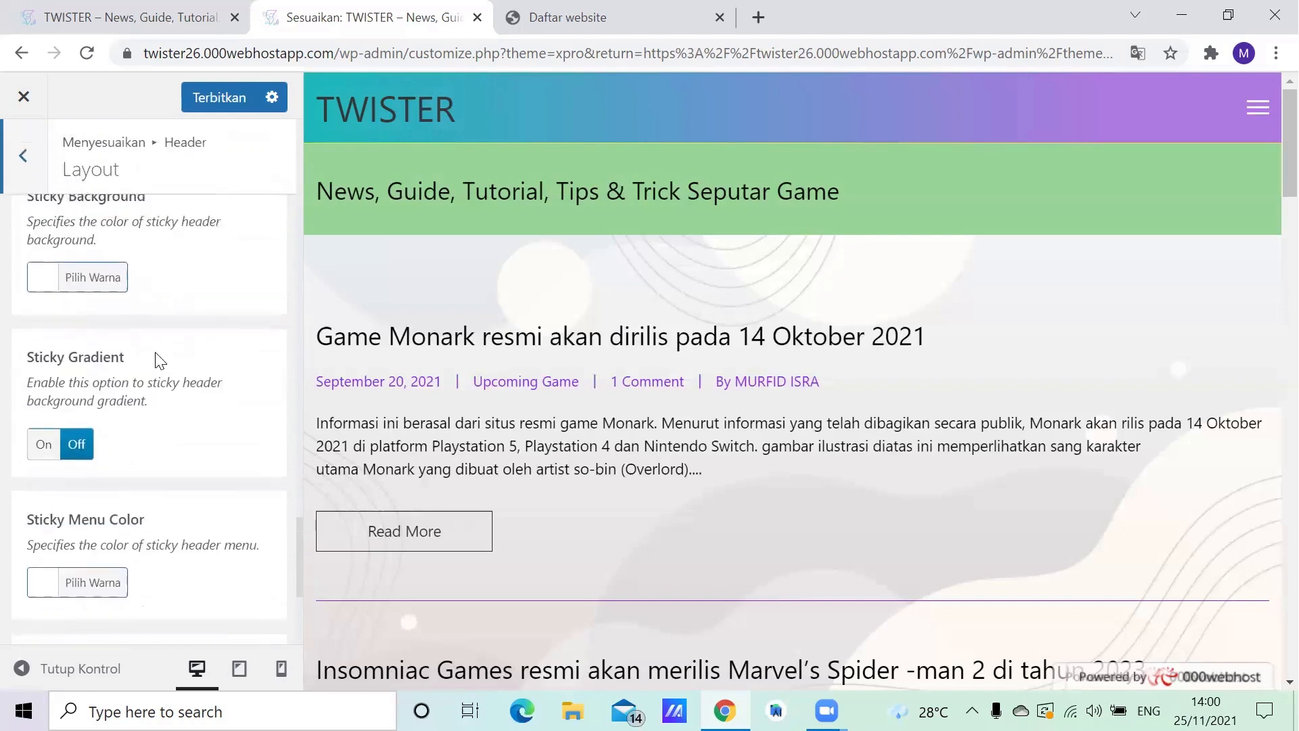
{"action": "left_click", "coordinate": [21, 158]}
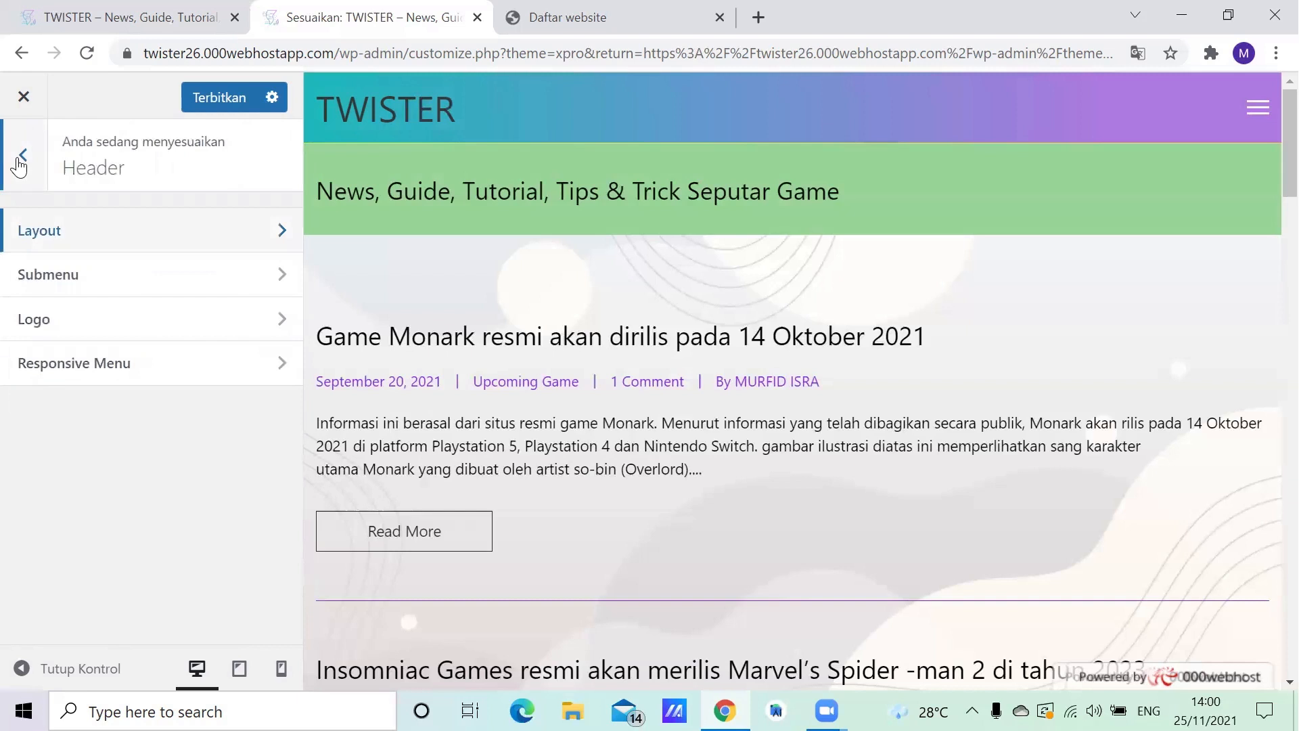
{"action": "left_click", "coordinate": [21, 159]}
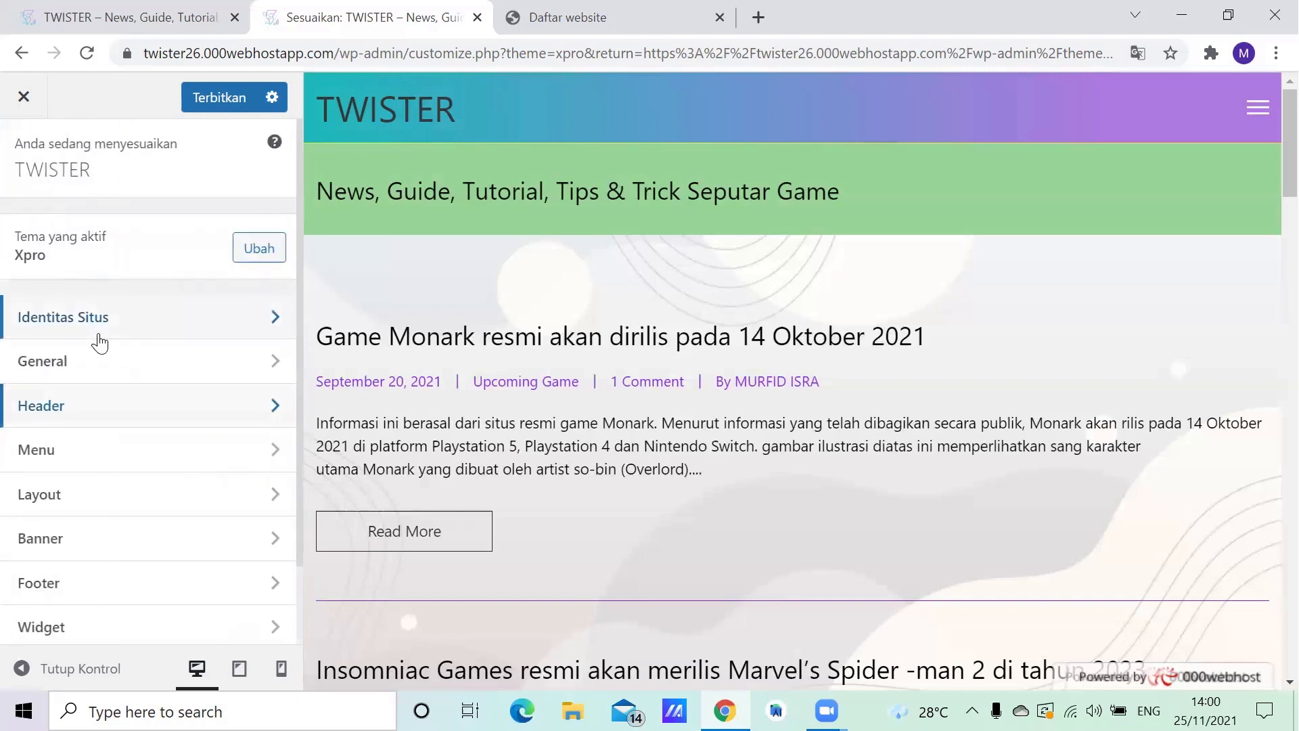
- Inspect Menu 1's name, items, menu location and automatic page option, and return to the customizer overview
{"action": "scroll", "coordinate": [100, 358], "scroll_direction": "down", "scroll_amount": 2}
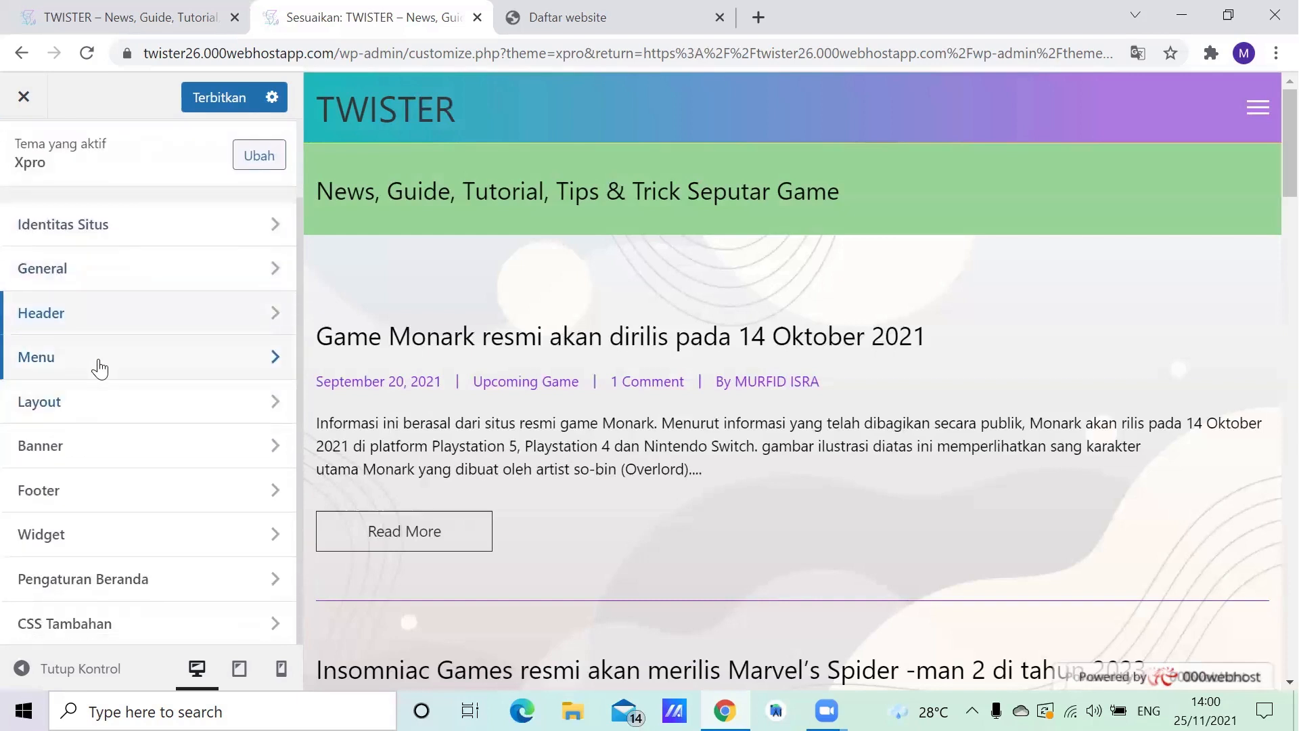
{"action": "left_click", "coordinate": [100, 368]}
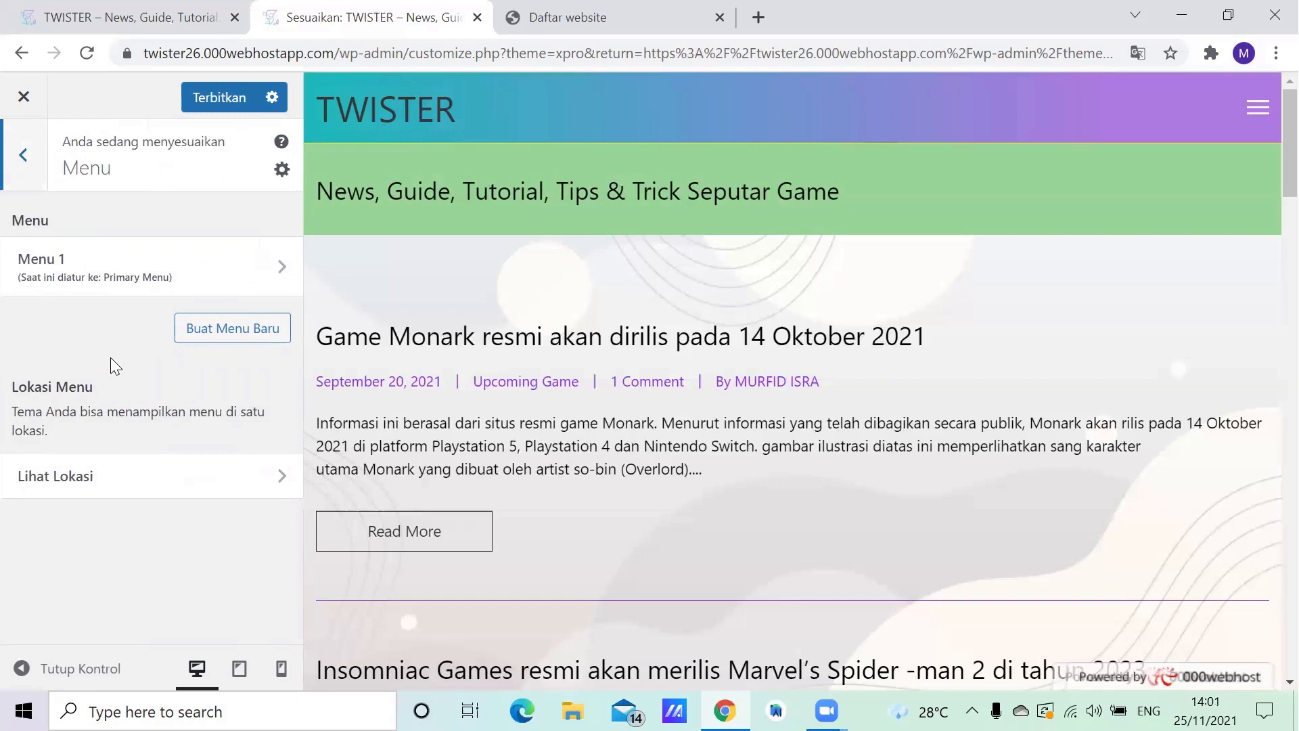
{"action": "left_click", "coordinate": [93, 277]}
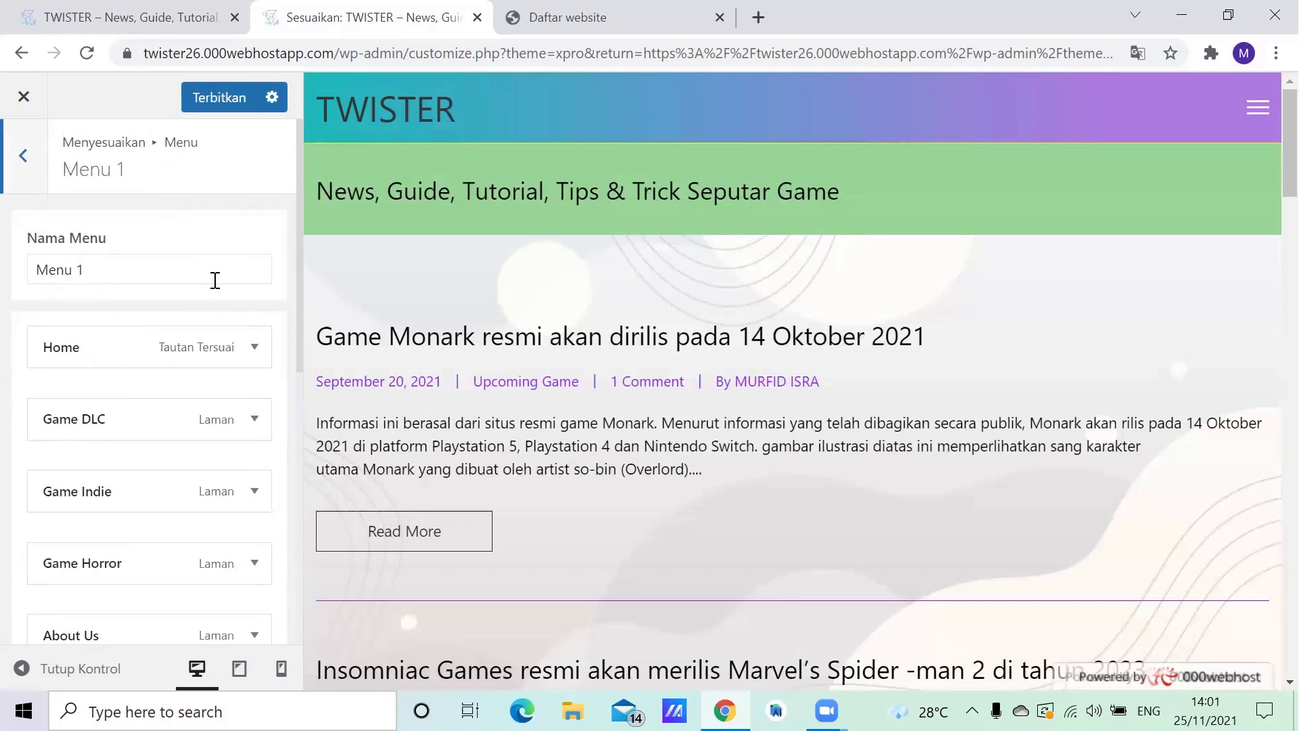
{"action": "scroll", "coordinate": [209, 302], "scroll_direction": "down", "scroll_amount": 6}
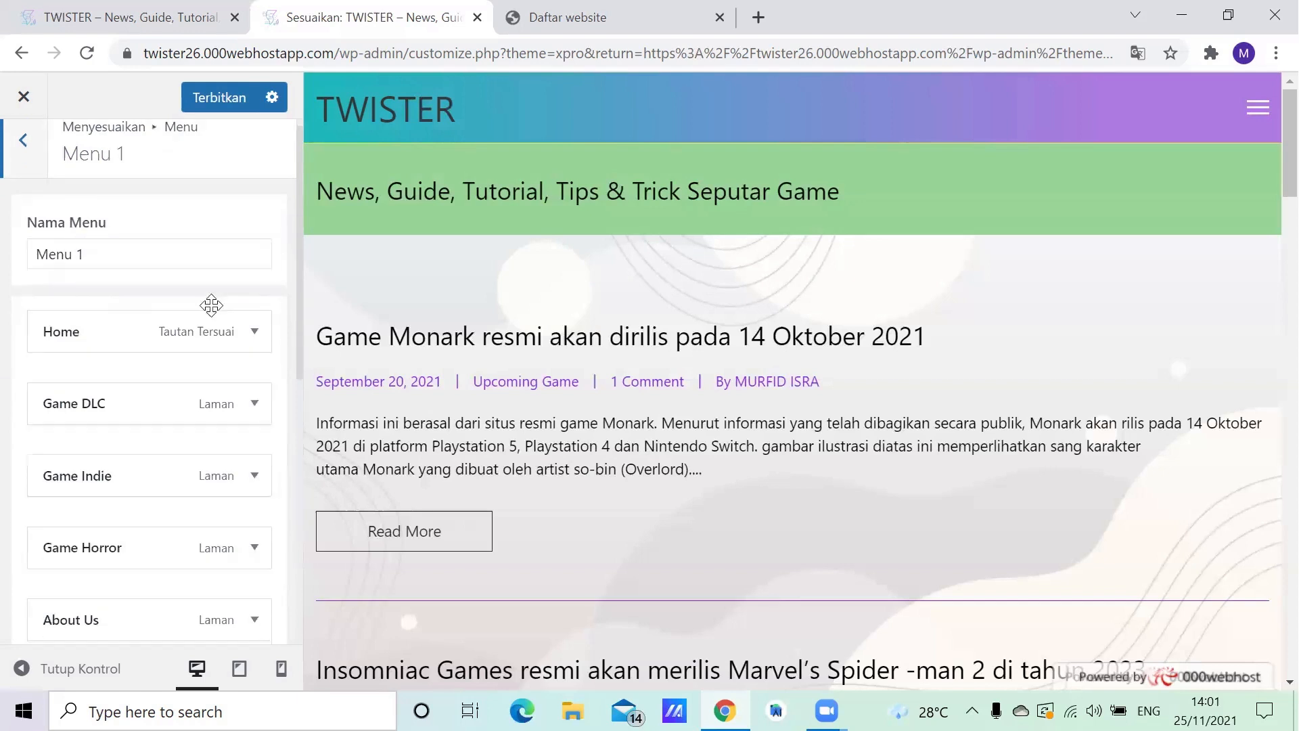
{"action": "scroll", "coordinate": [94, 468], "scroll_direction": "down", "scroll_amount": 1}
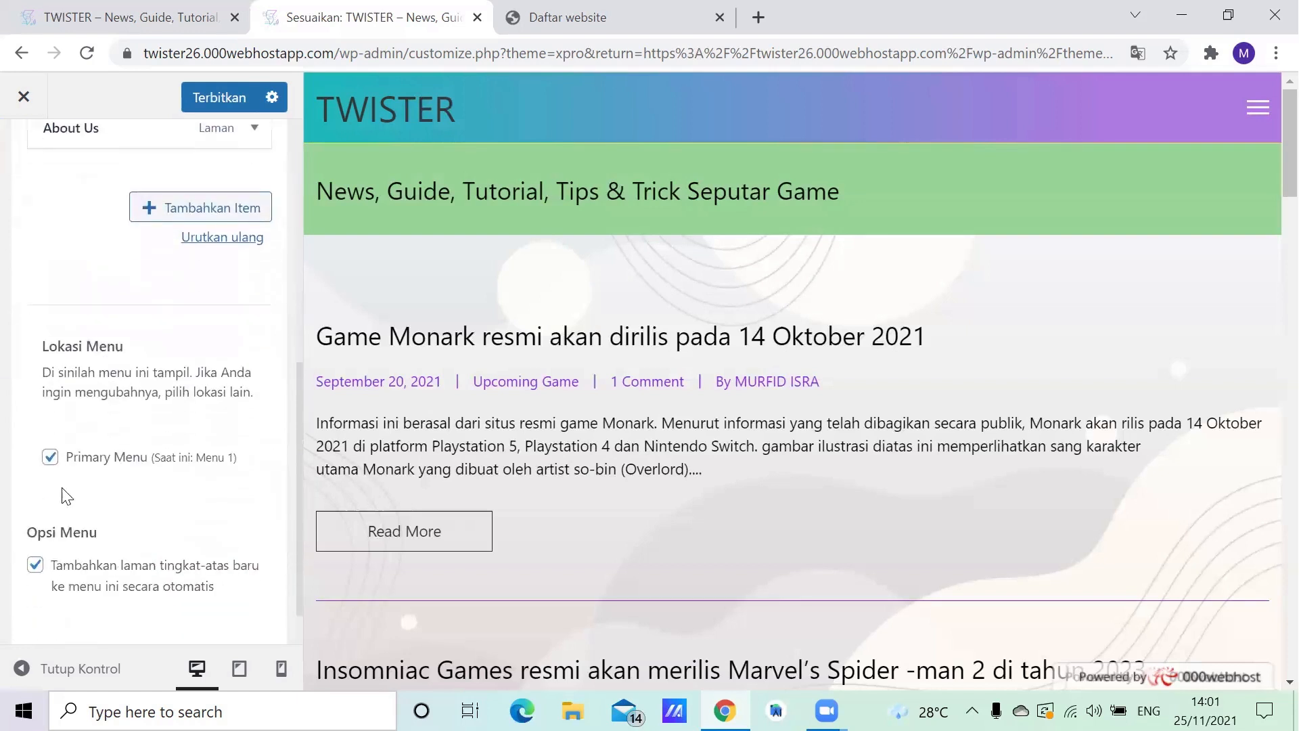
{"action": "scroll", "coordinate": [121, 311], "scroll_direction": "up", "scroll_amount": 5}
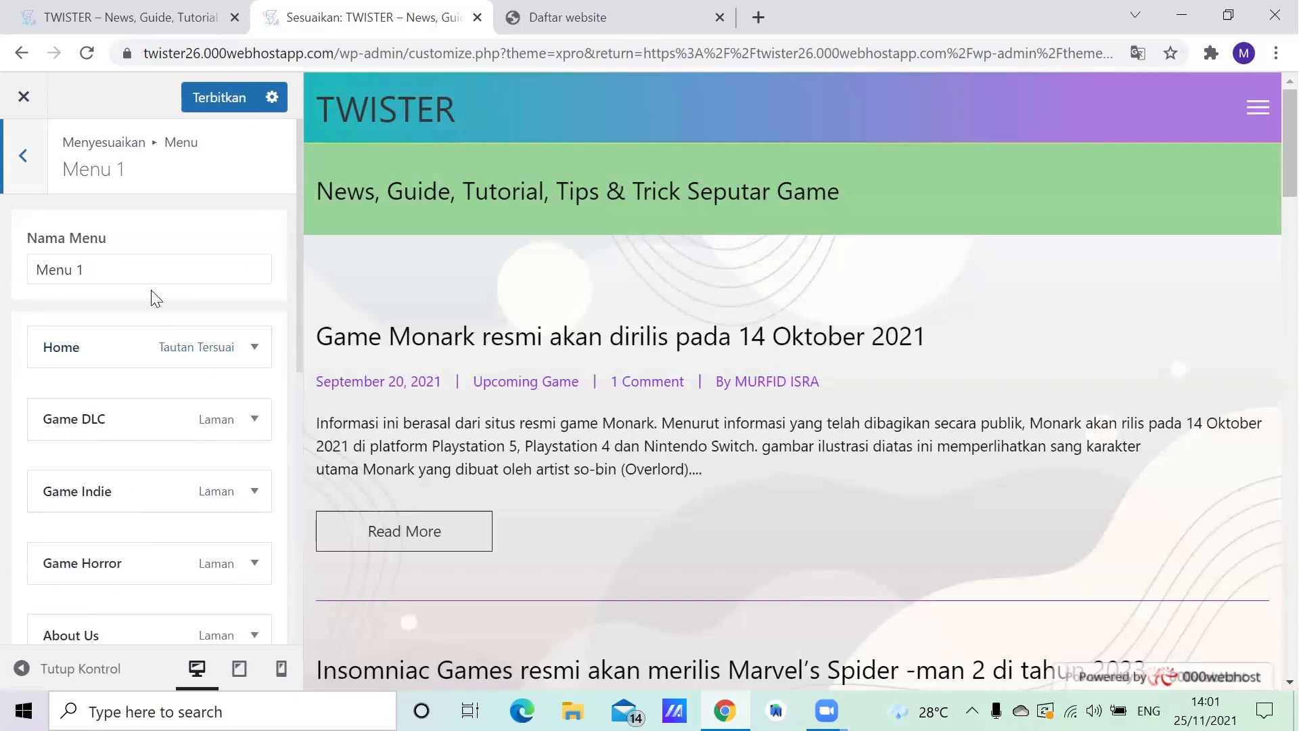
{"action": "scroll", "coordinate": [151, 293], "scroll_direction": "down", "scroll_amount": 1}
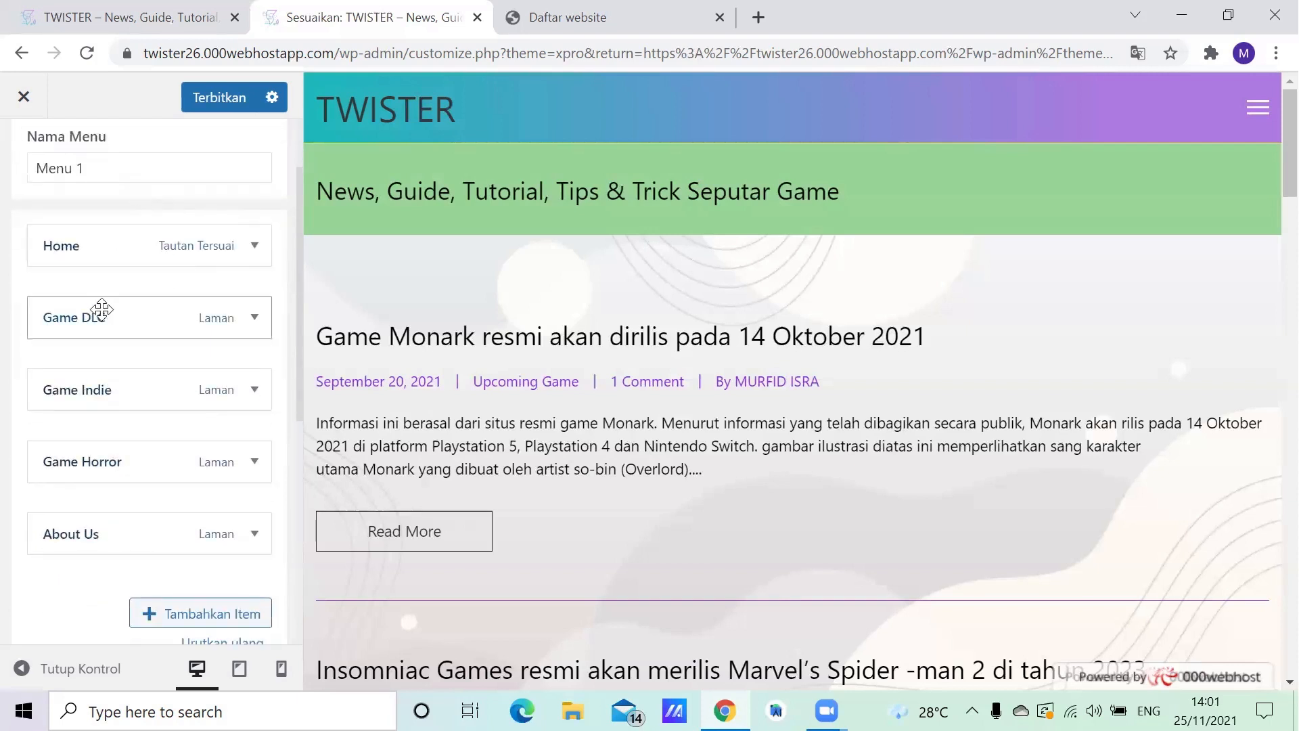
{"action": "scroll", "coordinate": [108, 267], "scroll_direction": "up", "scroll_amount": 1}
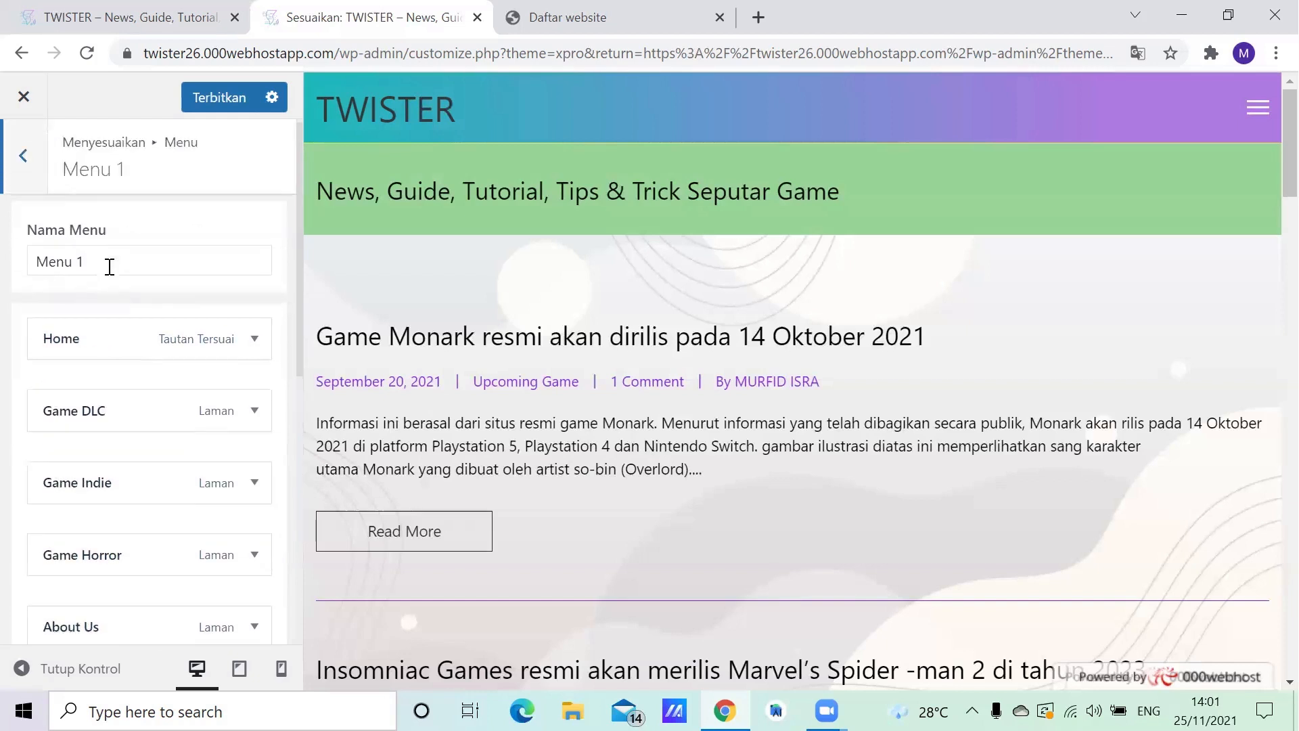
{"action": "left_click", "coordinate": [27, 159]}
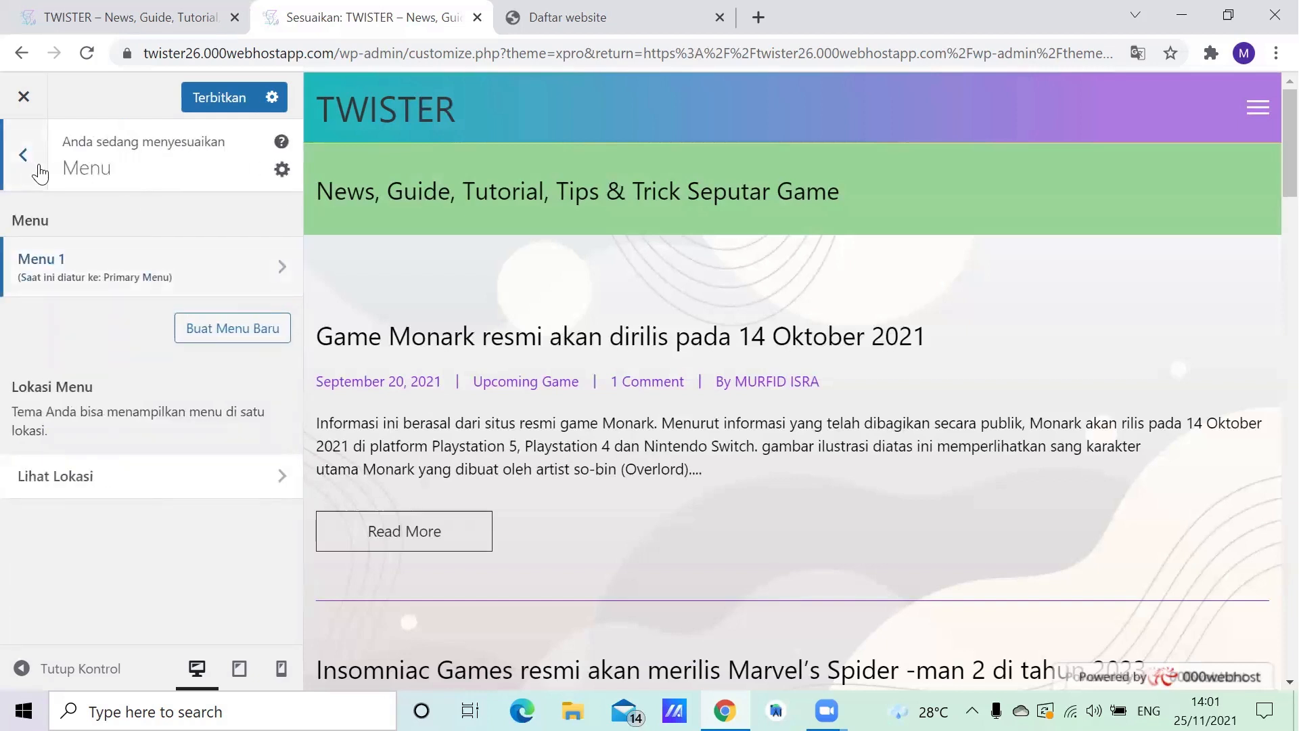
{"action": "left_click", "coordinate": [40, 172]}
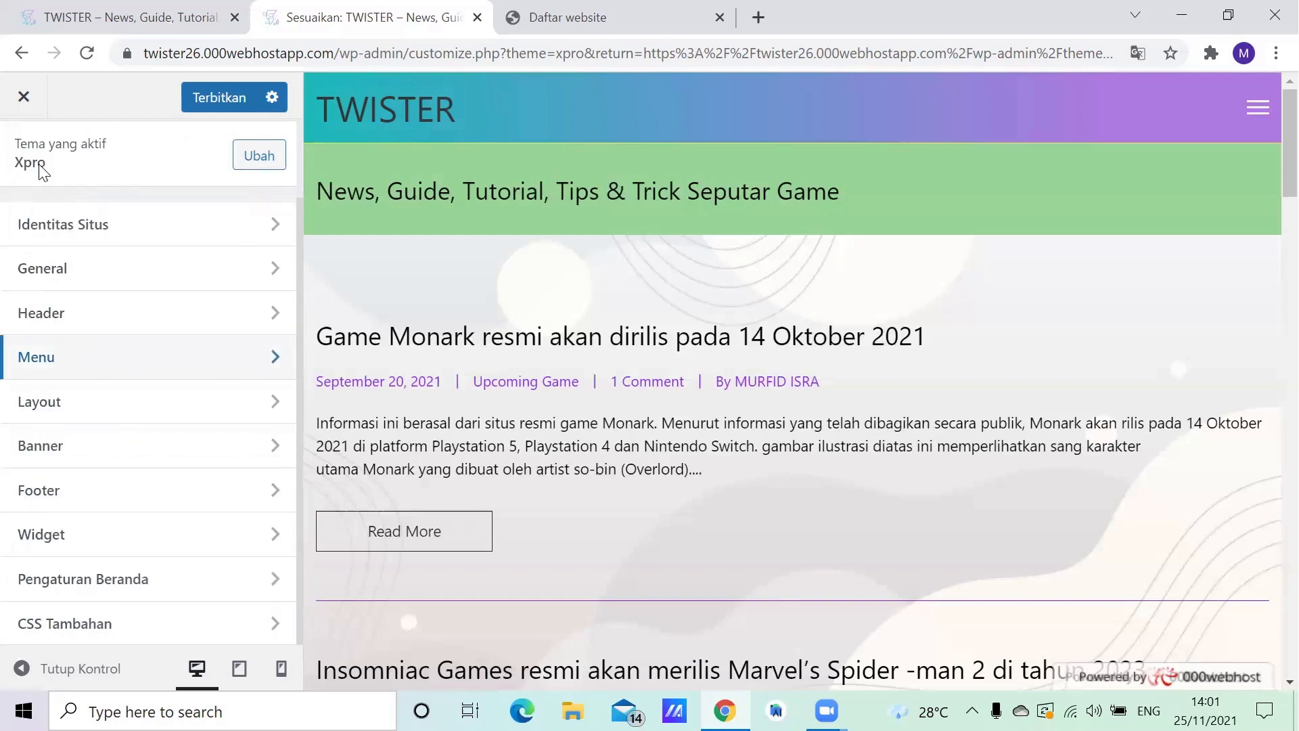
- Examine the blog layout settings, from the post item toggles to link text, fonts, meta color and separator color, and return to the Layout section
{"action": "left_click", "coordinate": [79, 402]}
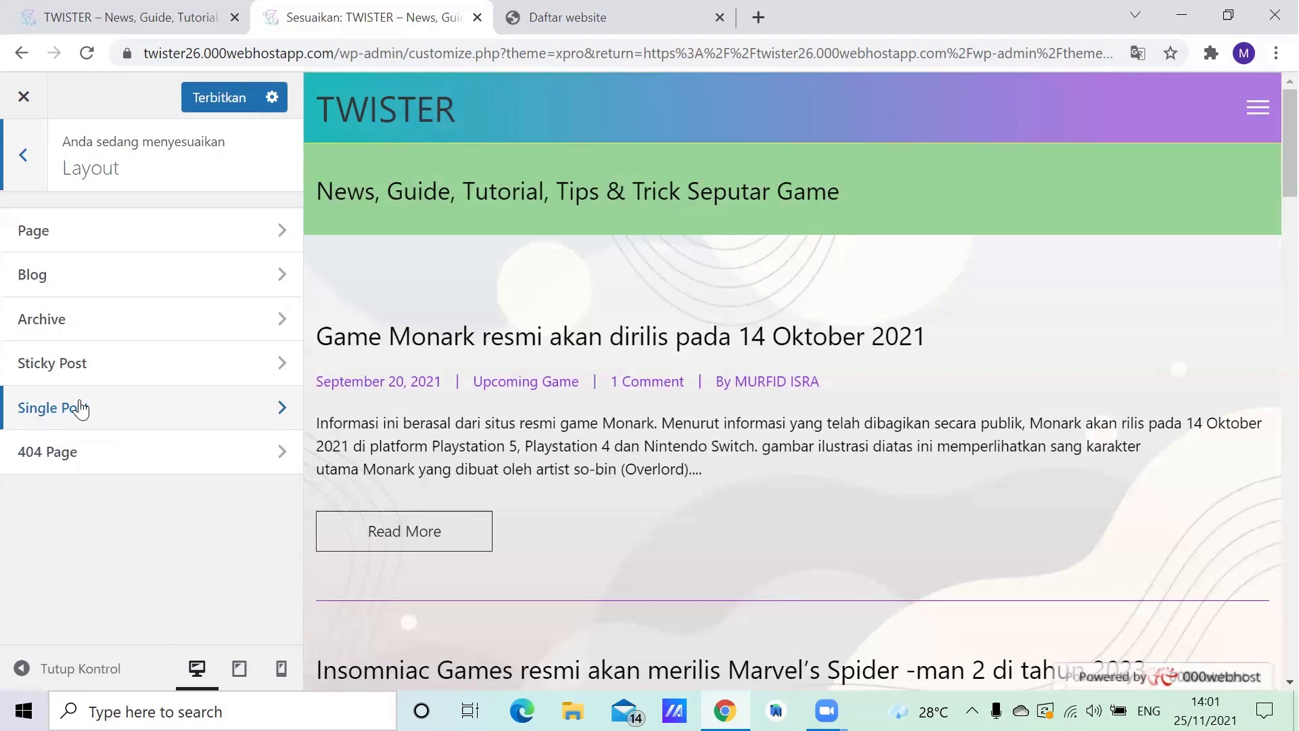
{"action": "scroll", "coordinate": [93, 277], "scroll_direction": "down", "scroll_amount": 10}
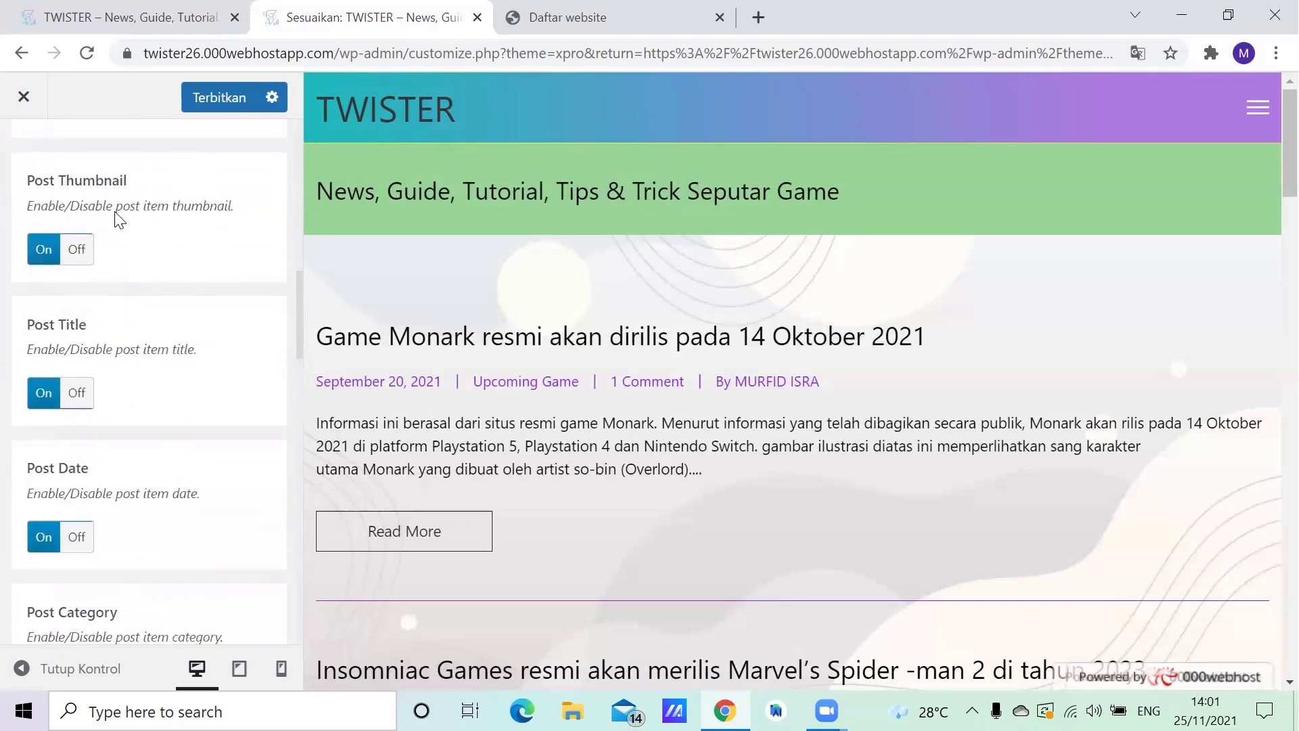
{"action": "scroll", "coordinate": [154, 328], "scroll_direction": "down", "scroll_amount": 3}
{"action": "scroll", "coordinate": [160, 328], "scroll_direction": "down", "scroll_amount": 2}
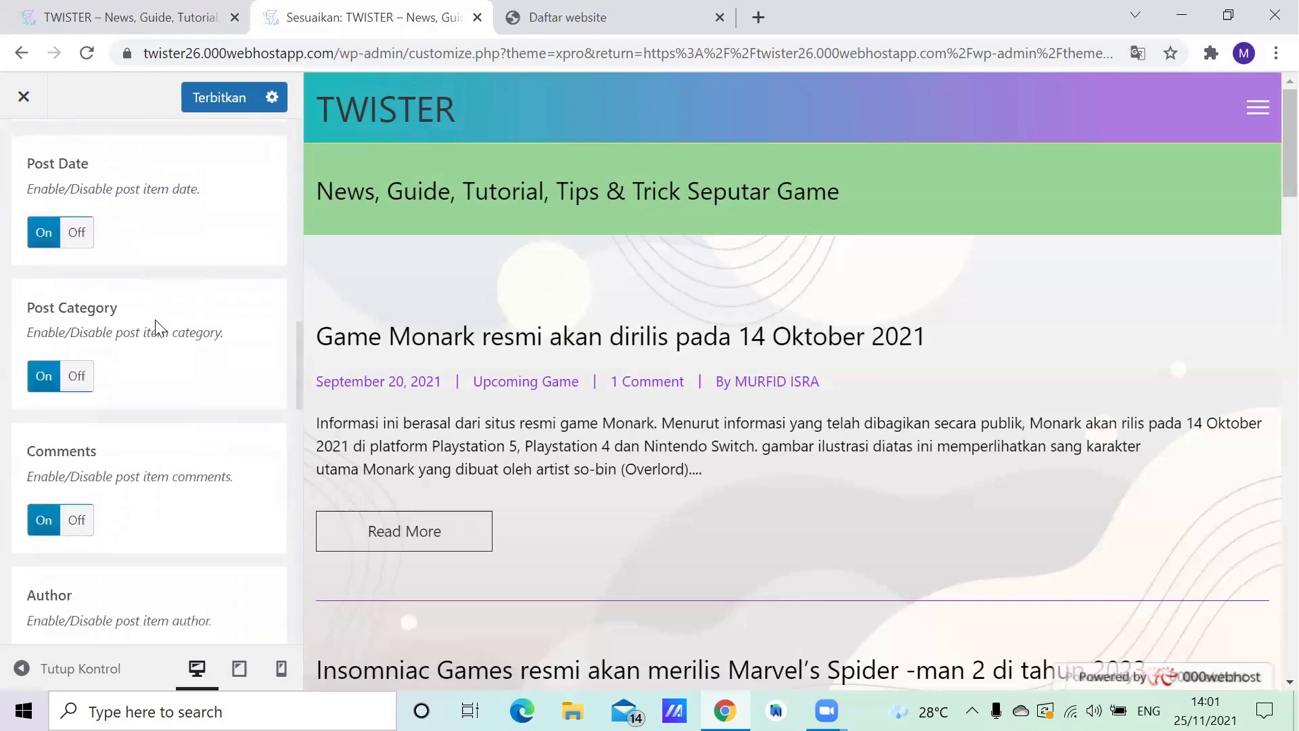
{"action": "scroll", "coordinate": [155, 328], "scroll_direction": "down", "scroll_amount": 7}
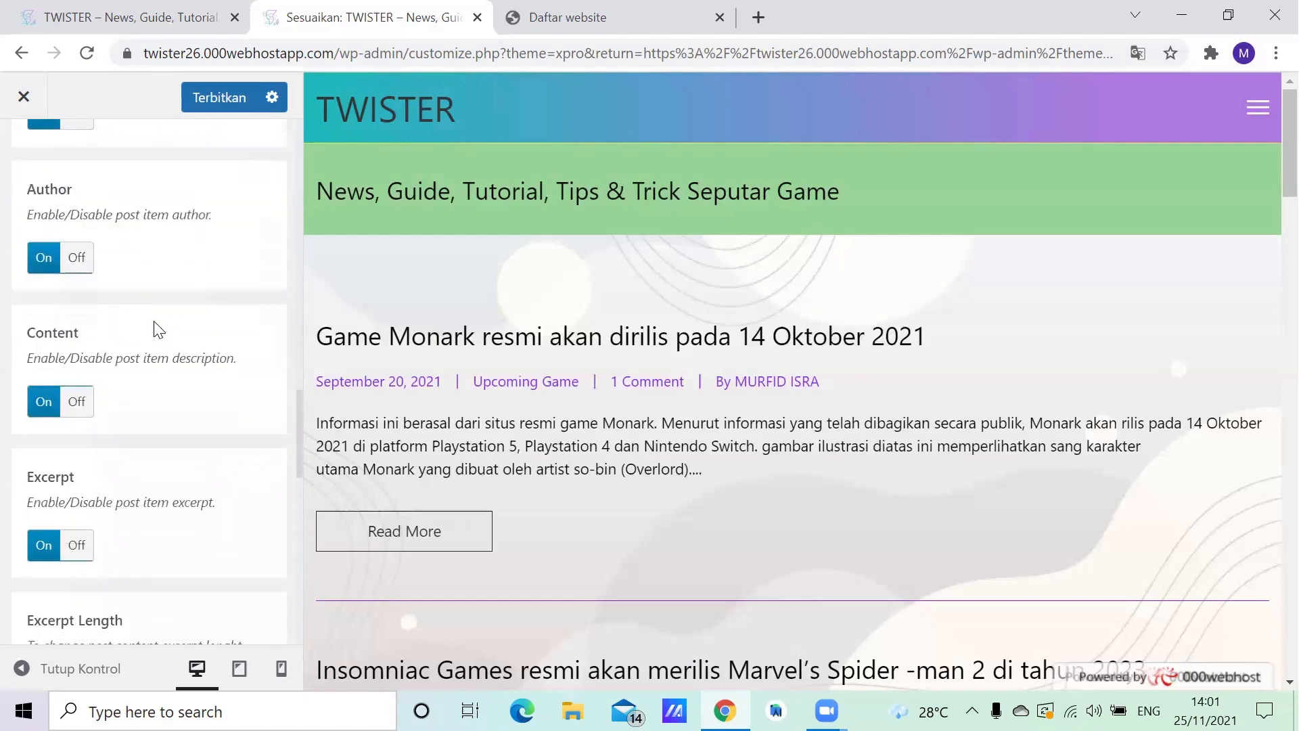
{"action": "scroll", "coordinate": [158, 330], "scroll_direction": "down", "scroll_amount": 10}
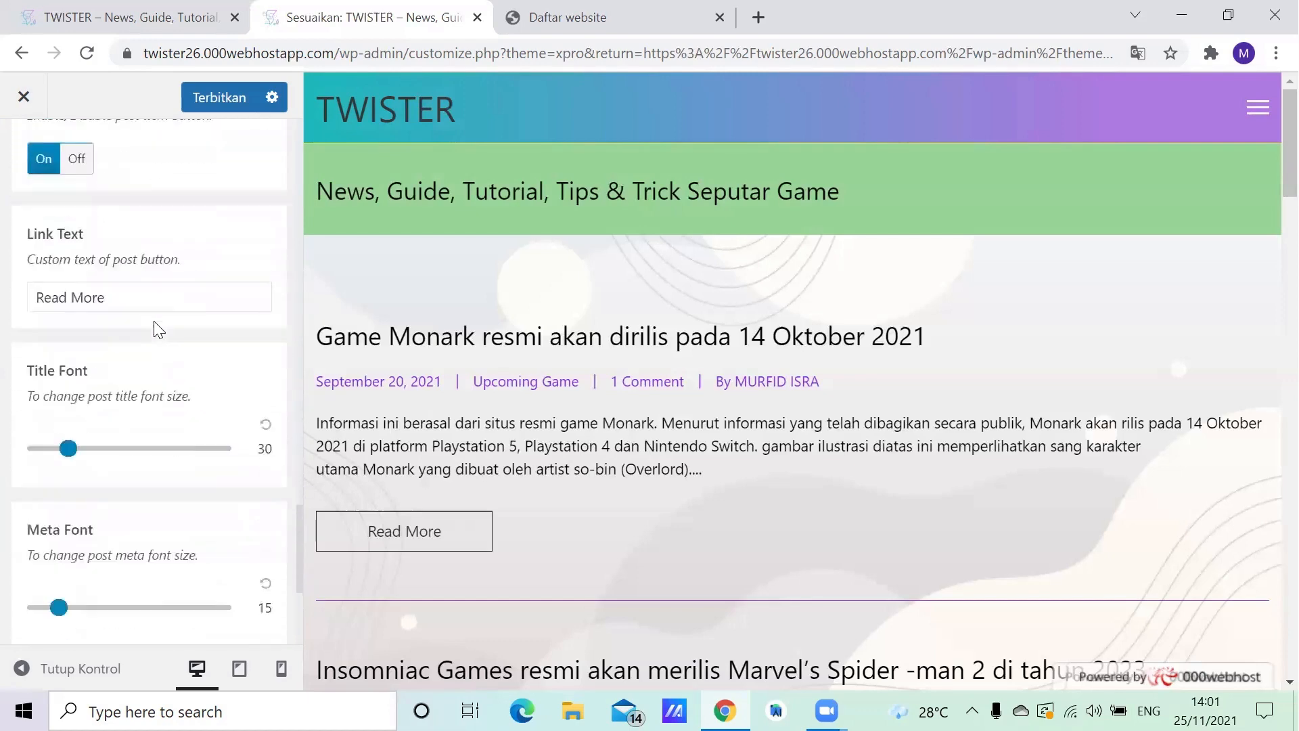
{"action": "scroll", "coordinate": [156, 327], "scroll_direction": "down", "scroll_amount": 4}
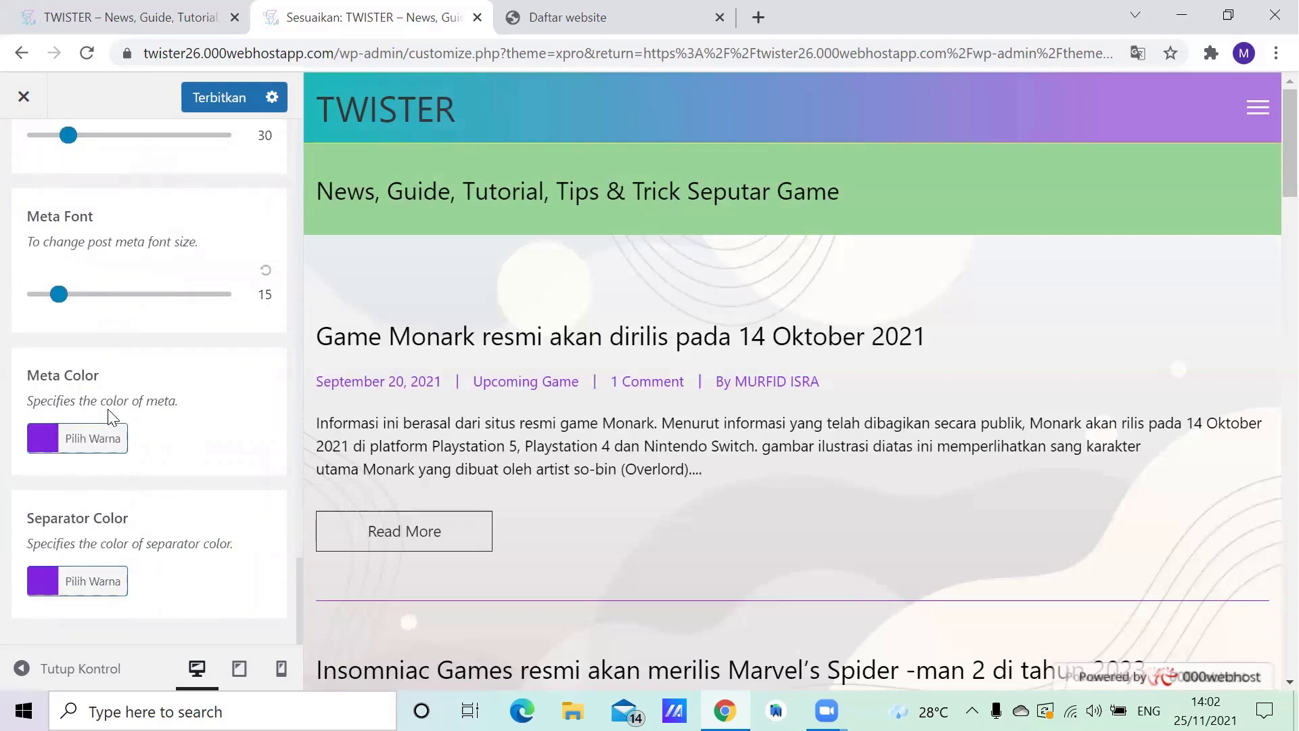
{"action": "scroll", "coordinate": [128, 399], "scroll_direction": "up", "scroll_amount": 1}
{"action": "scroll", "coordinate": [128, 400], "scroll_direction": "up", "scroll_amount": 4}
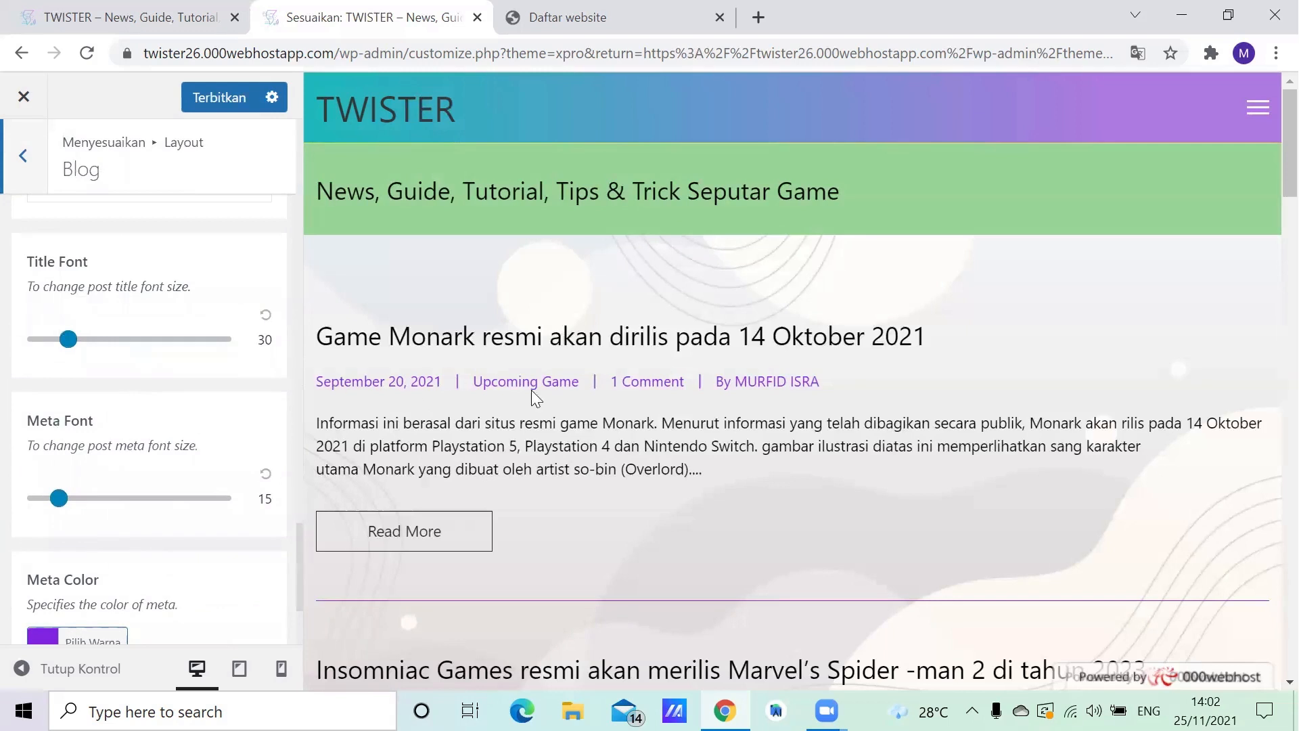
{"action": "left_click", "coordinate": [29, 165]}
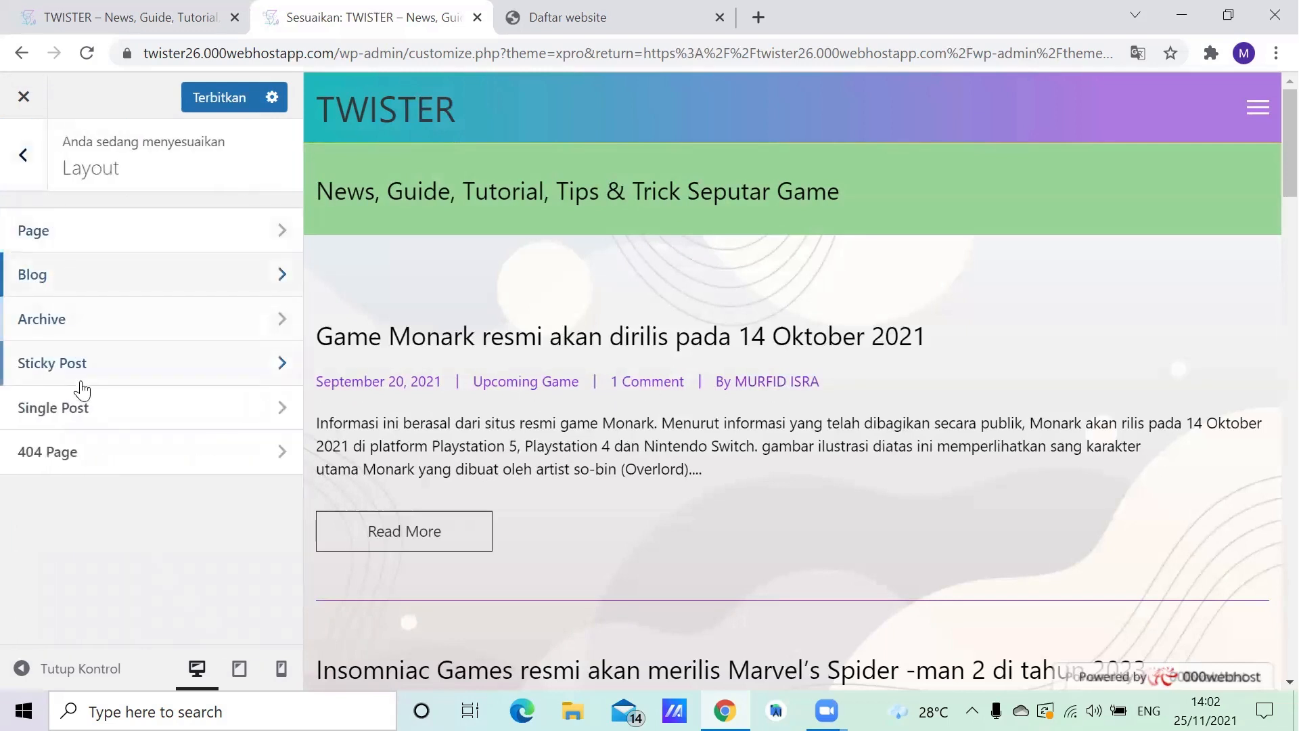
- Review the single post layout settings, from the layout and container options to tags, comments, fonts and meta color
{"action": "left_click", "coordinate": [96, 414]}
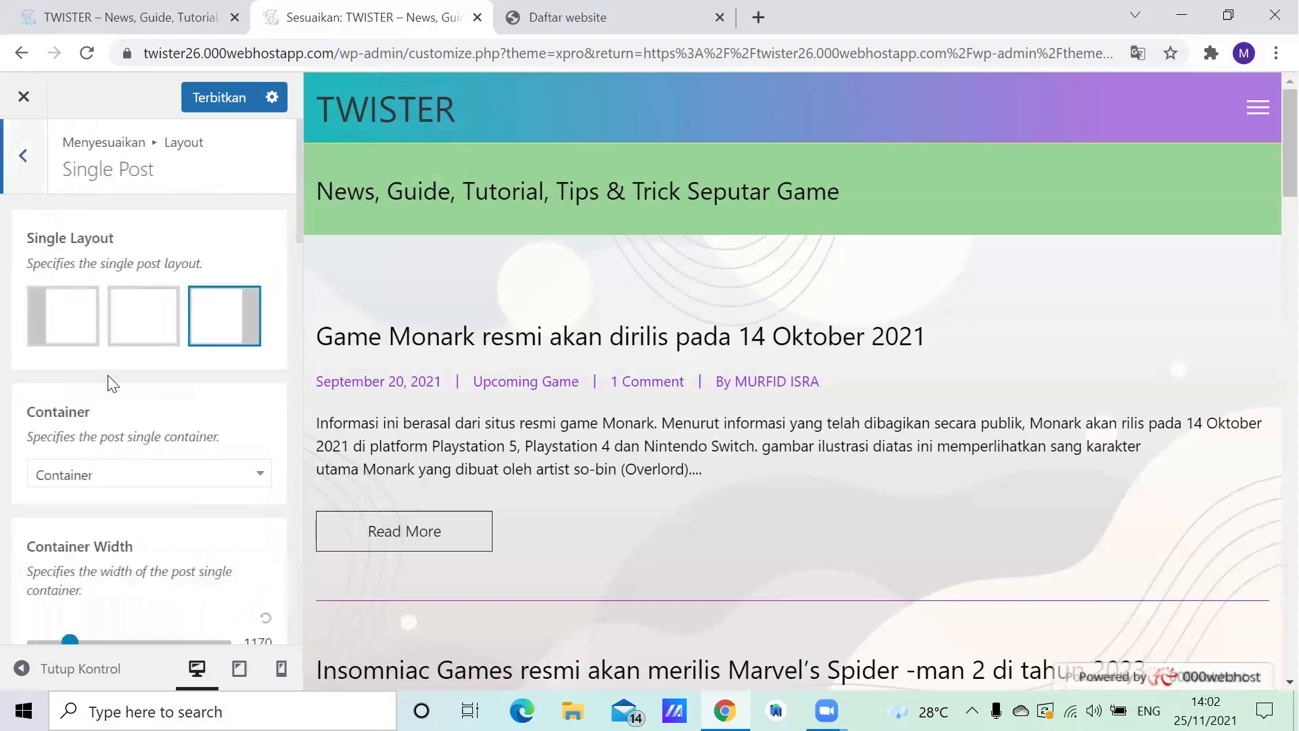
{"action": "scroll", "coordinate": [110, 381], "scroll_direction": "down", "scroll_amount": 5}
{"action": "scroll", "coordinate": [112, 378], "scroll_direction": "down", "scroll_amount": 20}
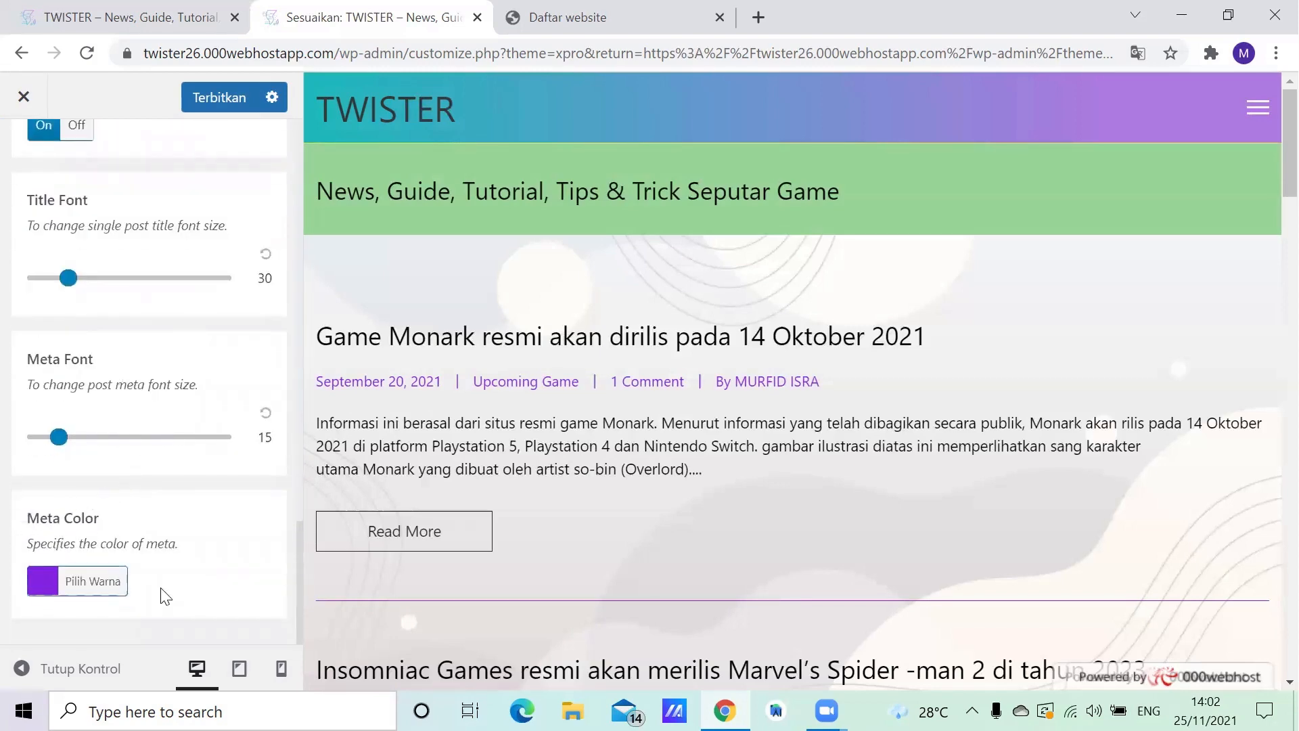
{"action": "scroll", "coordinate": [110, 423], "scroll_direction": "up", "scroll_amount": 15}
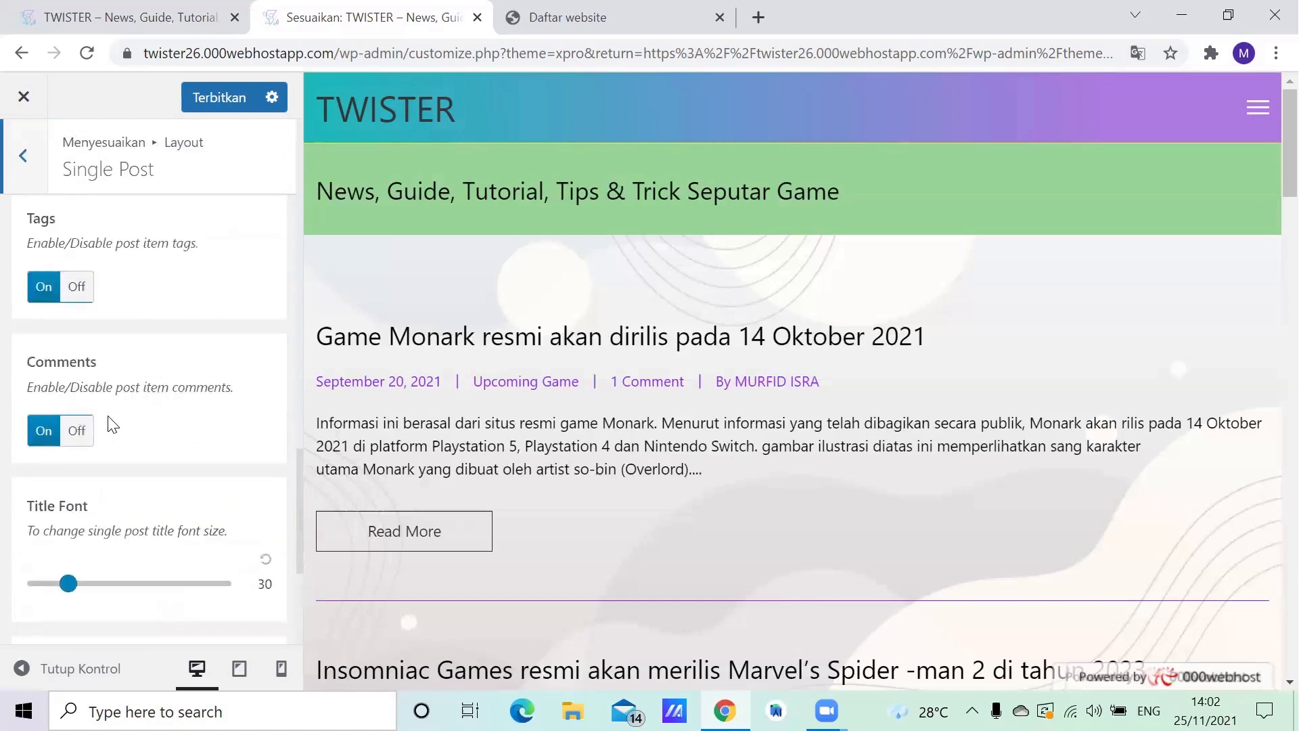
- Leave the layout settings and review the banner options, from title banner layout and background to page titles, title color and breadcrumbs
{"action": "left_click", "coordinate": [24, 156]}
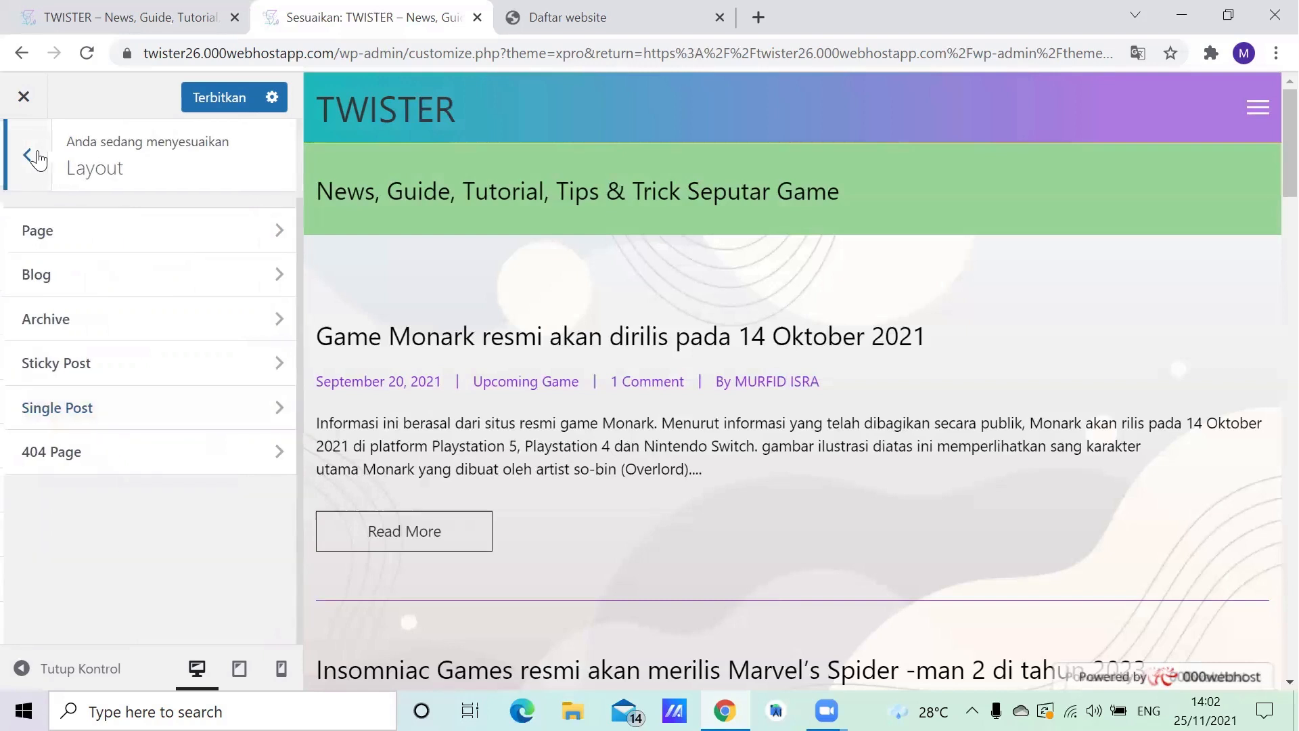
{"action": "left_click", "coordinate": [27, 157]}
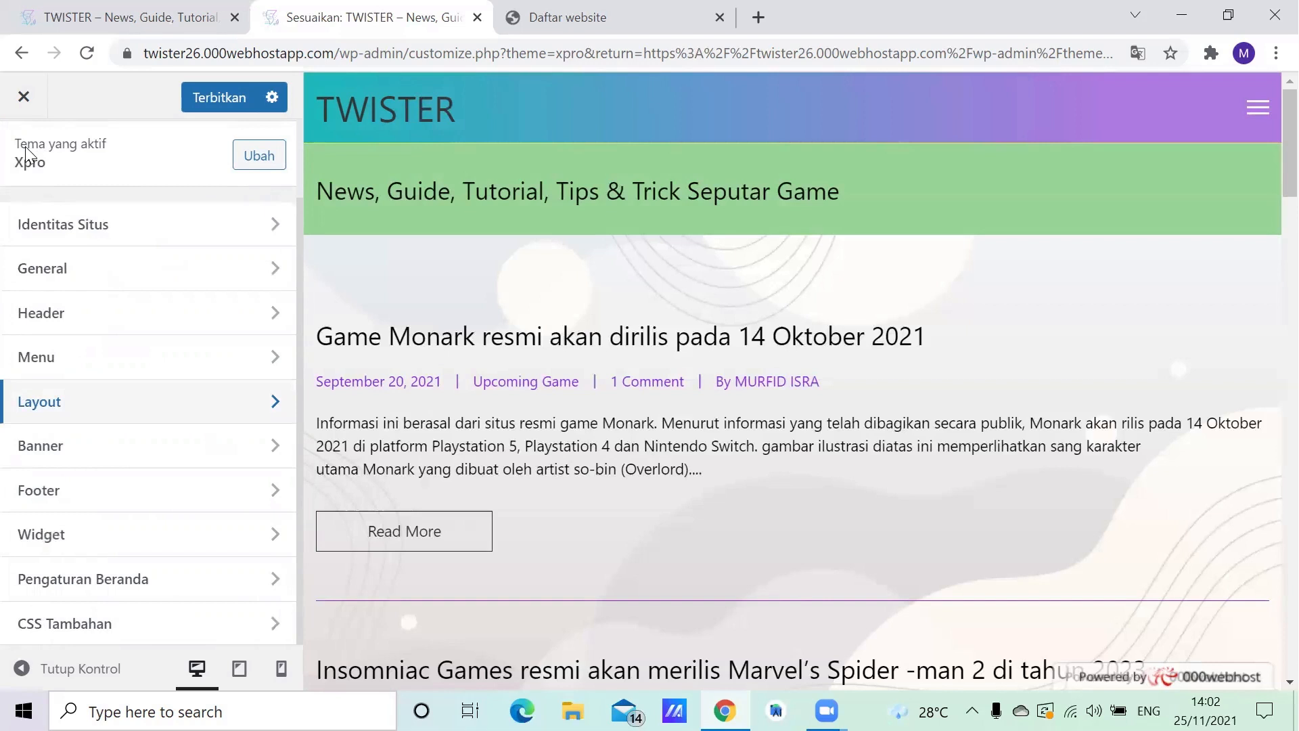
{"action": "left_click", "coordinate": [117, 445]}
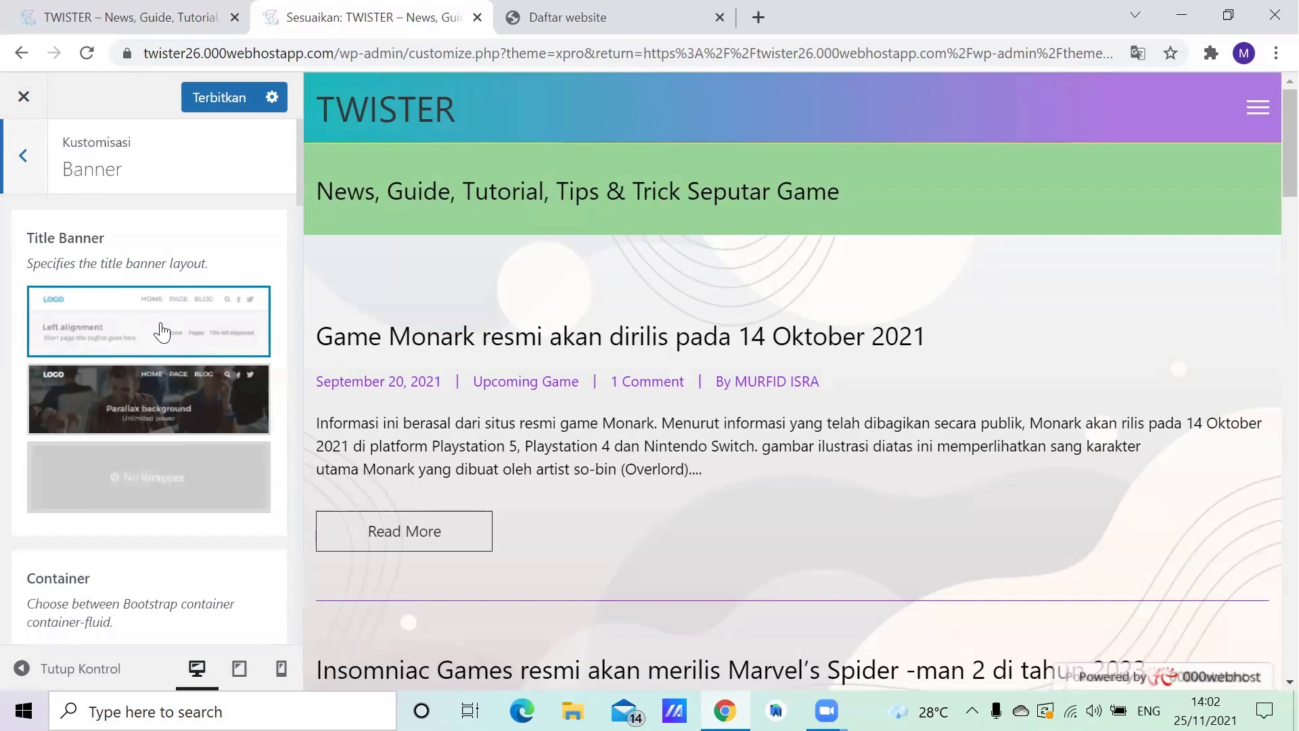
{"action": "scroll", "coordinate": [163, 332], "scroll_direction": "down", "scroll_amount": 10}
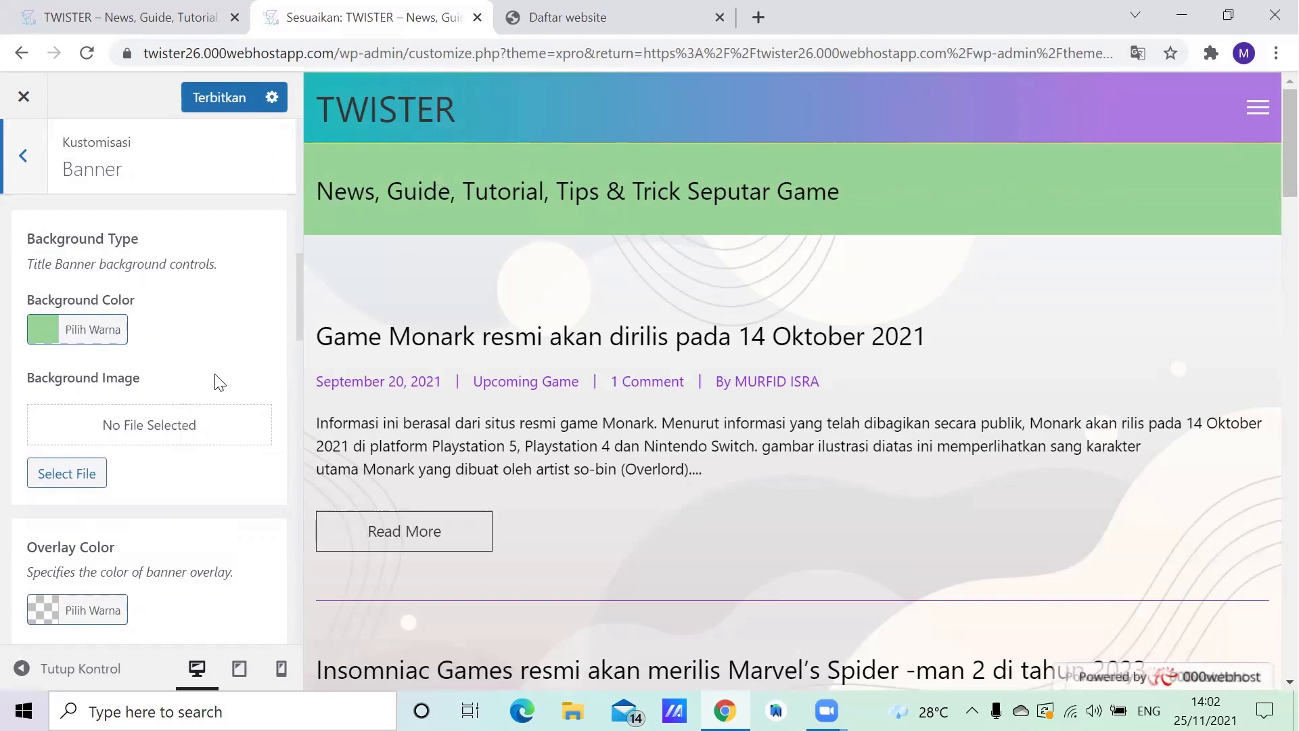
{"action": "scroll", "coordinate": [179, 391], "scroll_direction": "down", "scroll_amount": 9}
{"action": "scroll", "coordinate": [179, 393], "scroll_direction": "down", "scroll_amount": 1}
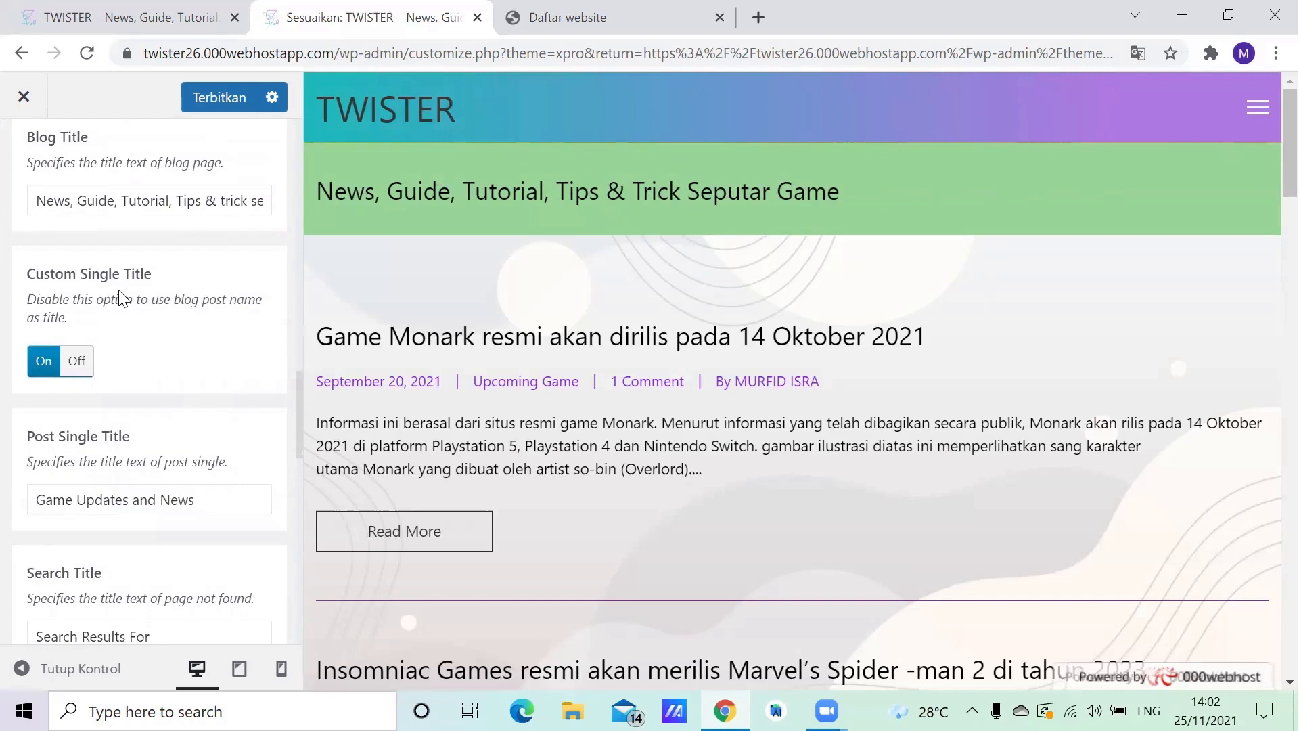
{"action": "scroll", "coordinate": [120, 298], "scroll_direction": "down", "scroll_amount": 12}
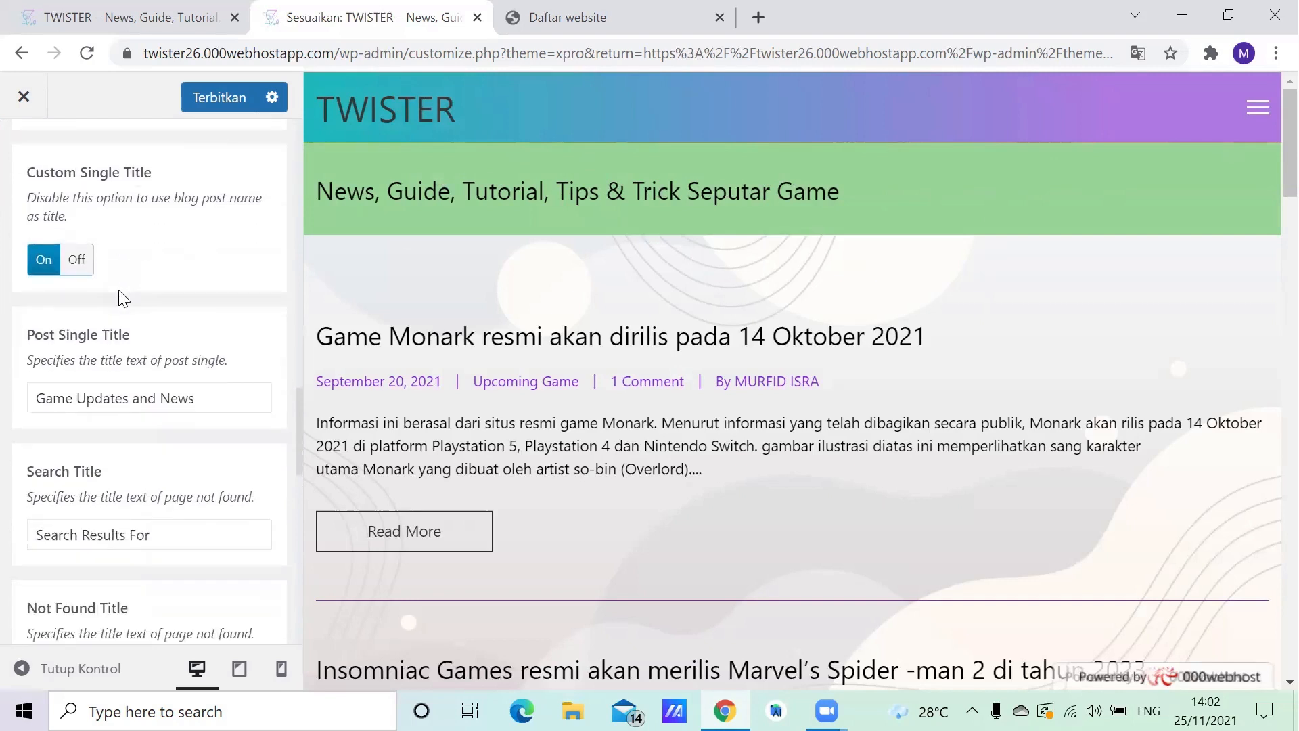
{"action": "scroll", "coordinate": [135, 301], "scroll_direction": "down", "scroll_amount": 2}
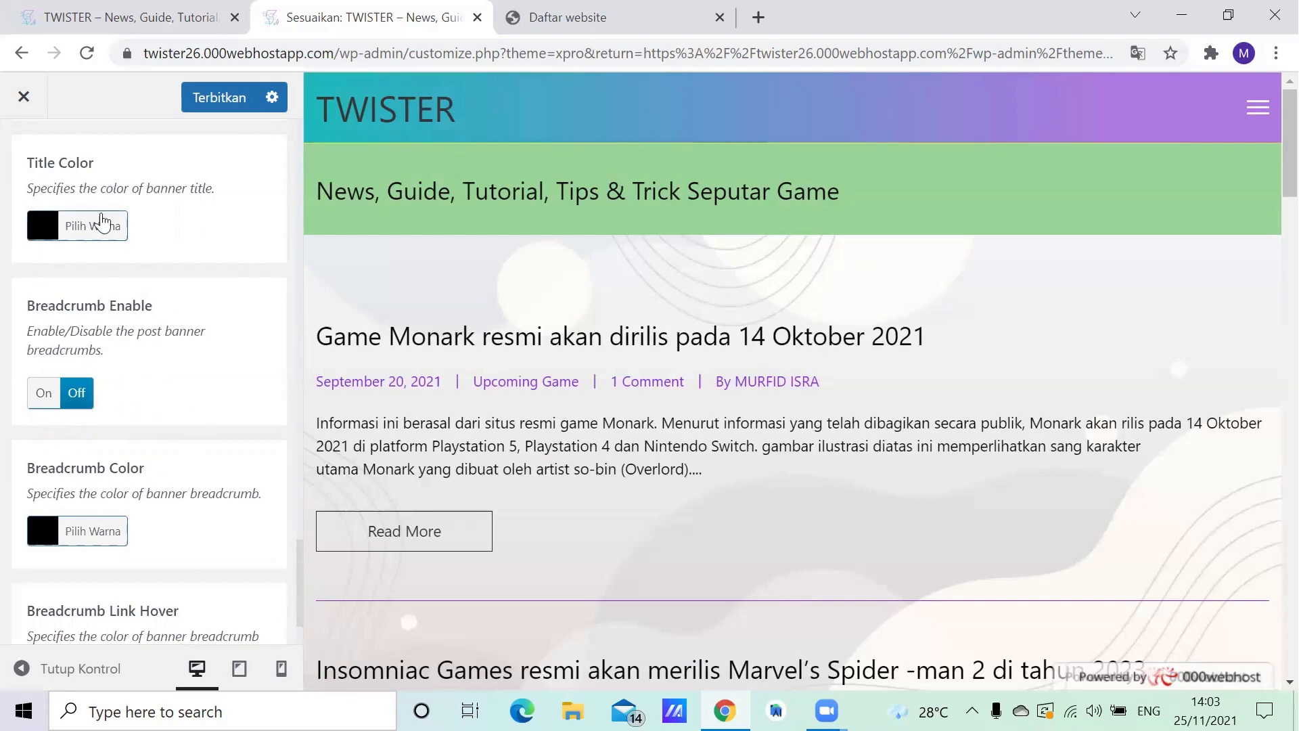
{"action": "scroll", "coordinate": [128, 499], "scroll_direction": "down", "scroll_amount": 3}
{"action": "scroll", "coordinate": [115, 473], "scroll_direction": "up", "scroll_amount": 8}
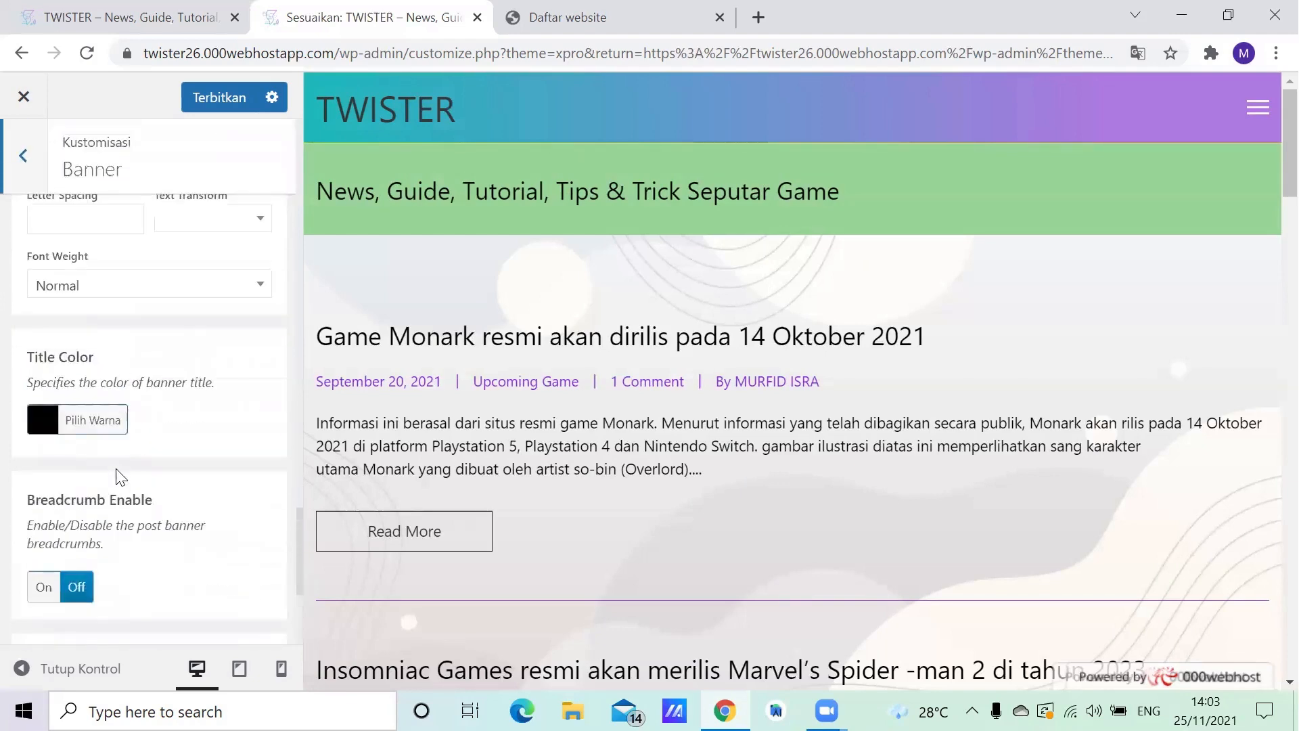
{"action": "left_click", "coordinate": [8, 179]}
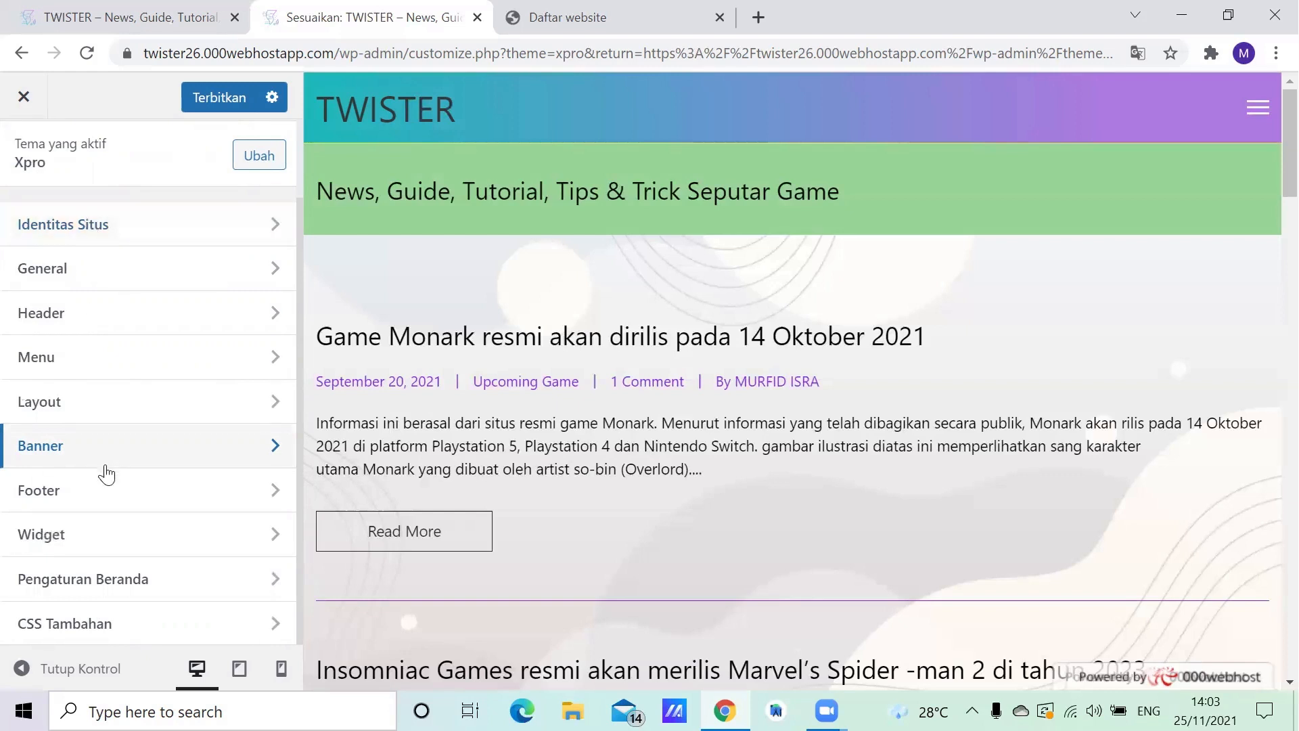
- Review the footer's layout, height, background and top margin settings, and return to the customizer overview
{"action": "left_click", "coordinate": [113, 507]}
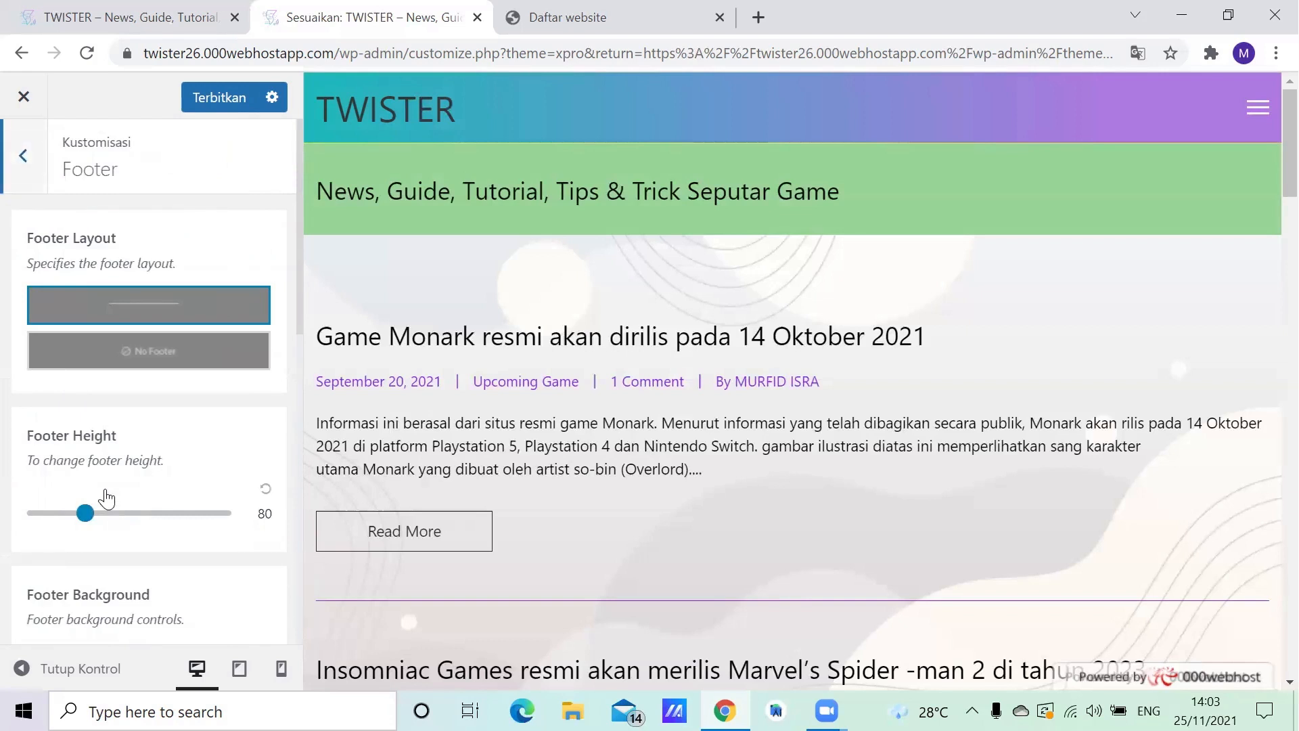
{"action": "scroll", "coordinate": [122, 271], "scroll_direction": "down", "scroll_amount": 5}
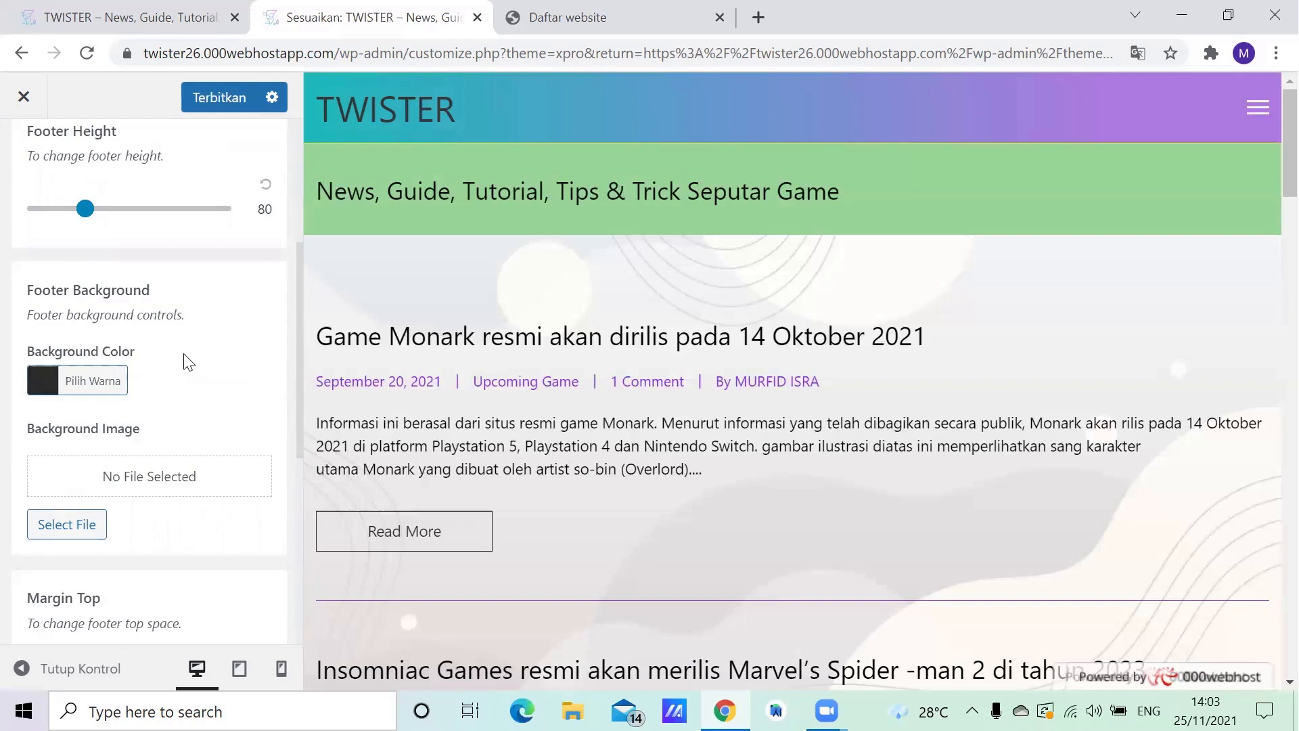
{"action": "scroll", "coordinate": [189, 363], "scroll_direction": "down", "scroll_amount": 2}
{"action": "scroll", "coordinate": [184, 366], "scroll_direction": "down", "scroll_amount": 5}
{"action": "scroll", "coordinate": [183, 365], "scroll_direction": "up", "scroll_amount": 10}
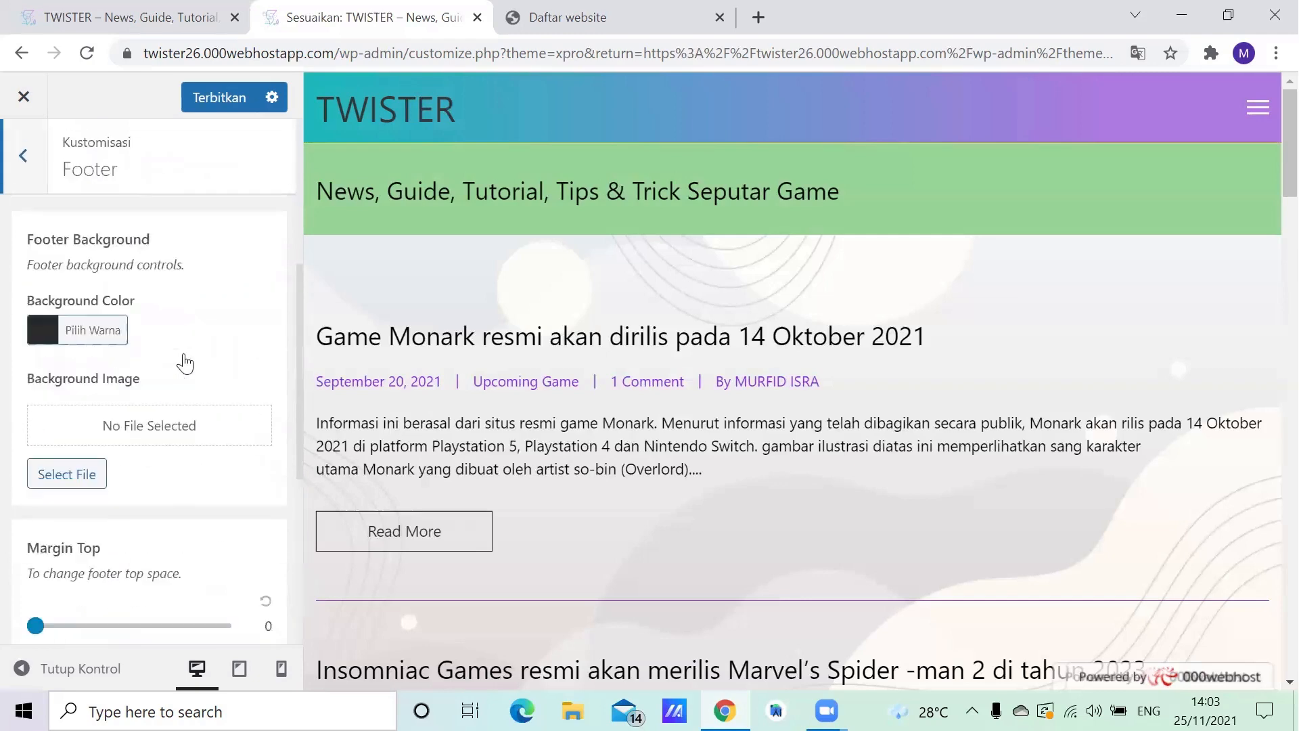
{"action": "left_click", "coordinate": [23, 161]}
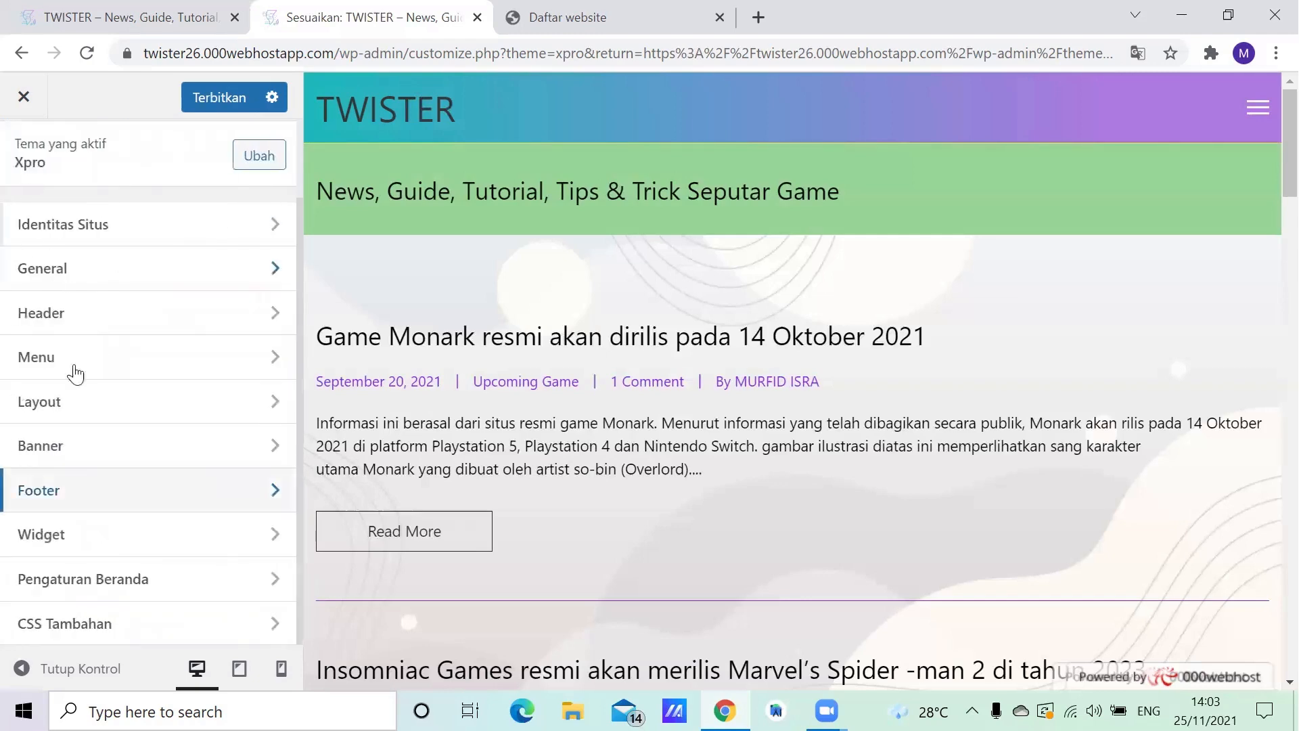
- Examine the Main Sidebar widgets, from the search block and calendar to recent posts, comments, archives and categories, and return to the customizer overview
{"action": "left_click", "coordinate": [96, 537]}
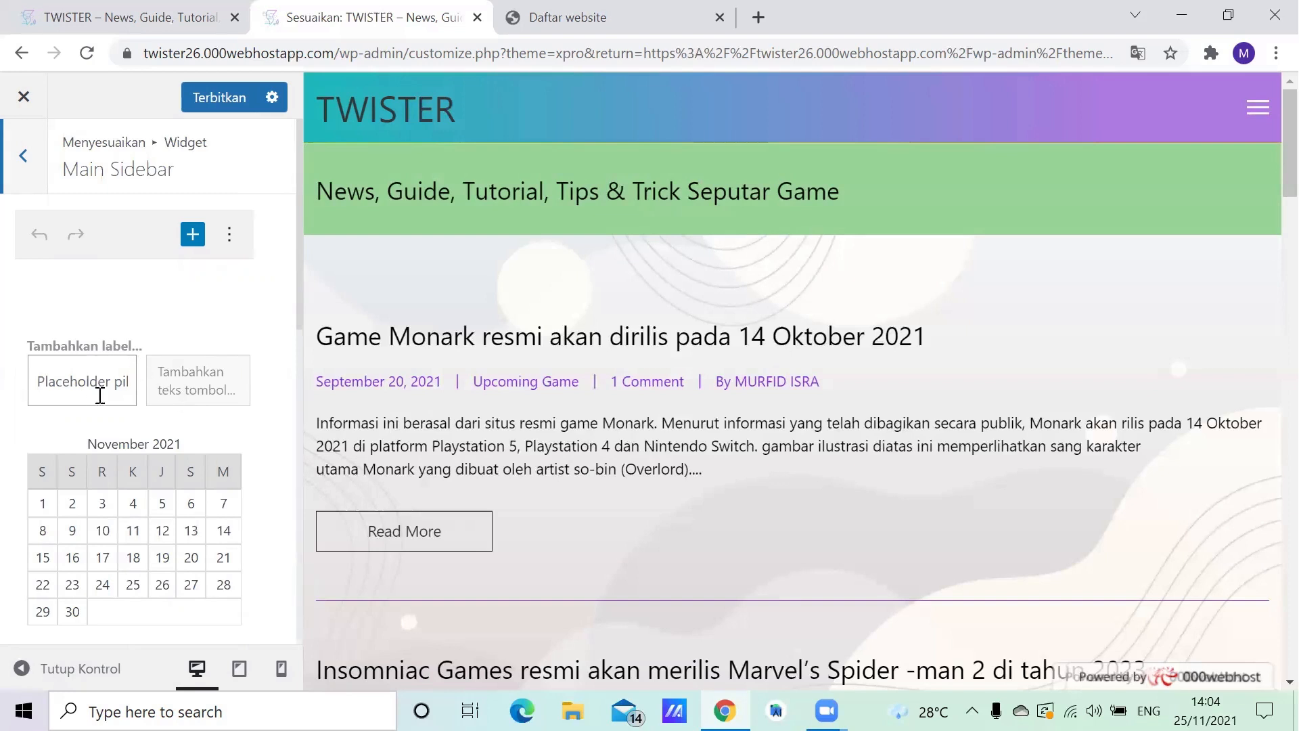
{"action": "scroll", "coordinate": [18, 429], "scroll_direction": "down", "scroll_amount": 1}
{"action": "scroll", "coordinate": [15, 432], "scroll_direction": "up", "scroll_amount": 1}
{"action": "scroll", "coordinate": [129, 379], "scroll_direction": "down", "scroll_amount": 2}
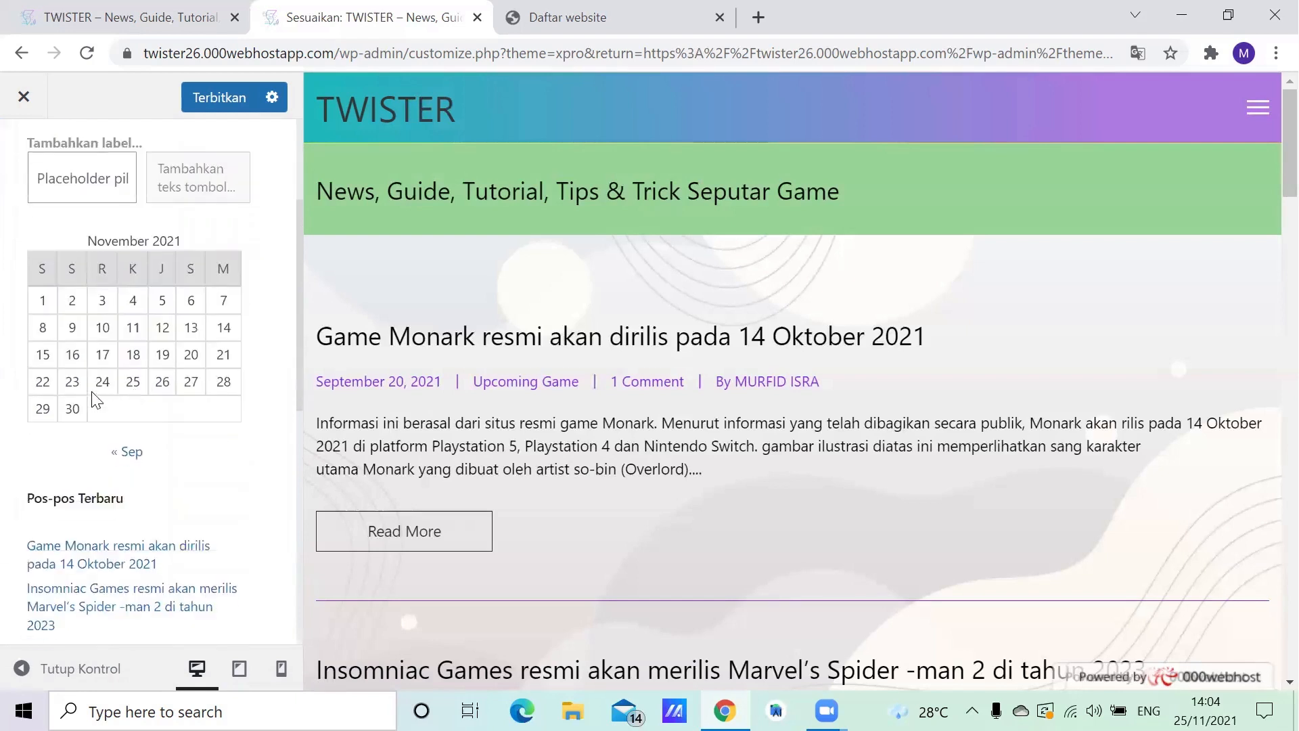
{"action": "scroll", "coordinate": [130, 408], "scroll_direction": "down", "scroll_amount": 1}
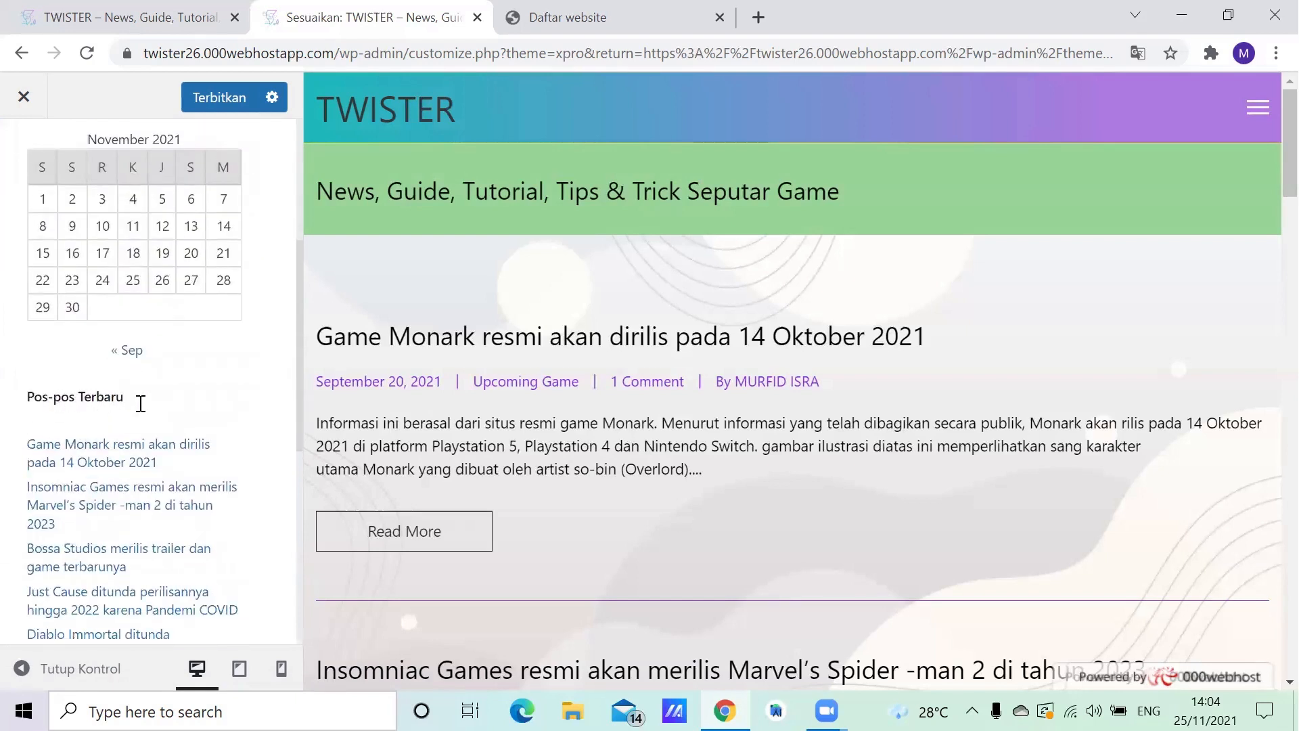
{"action": "scroll", "coordinate": [139, 405], "scroll_direction": "down", "scroll_amount": 2}
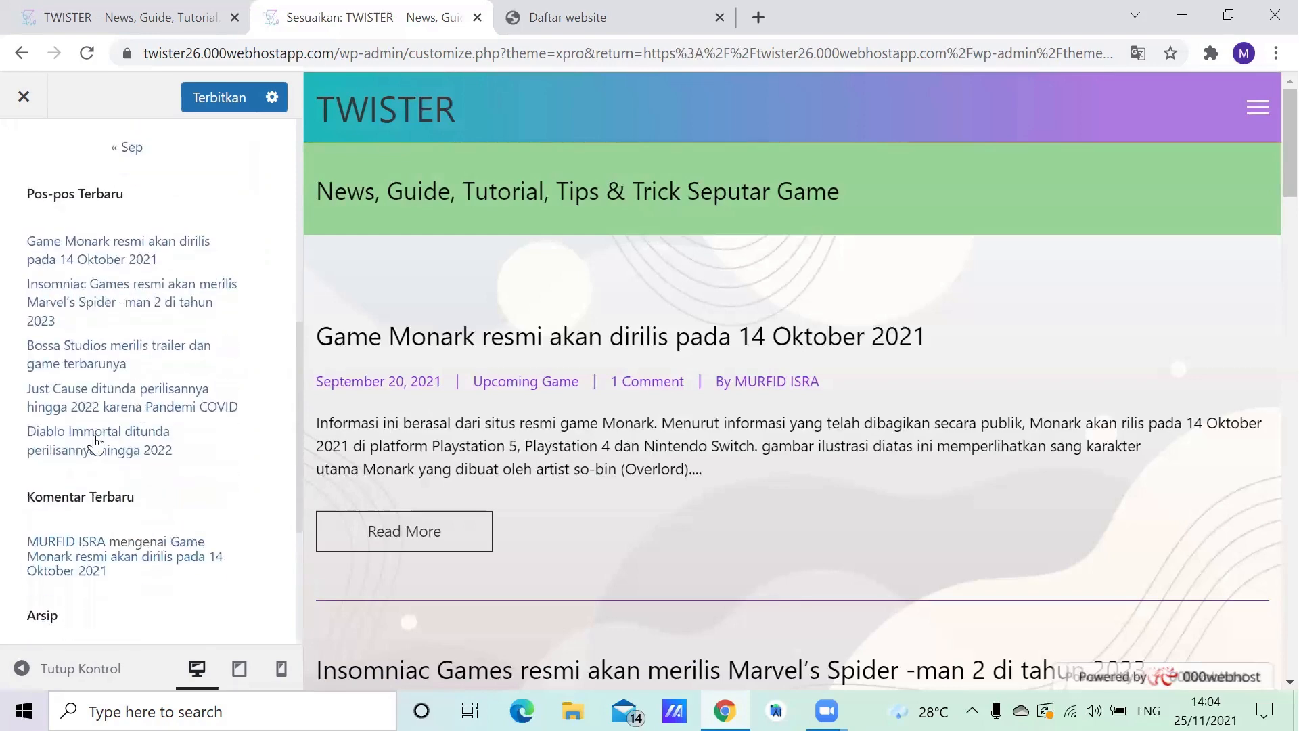
{"action": "scroll", "coordinate": [95, 443], "scroll_direction": "down", "scroll_amount": 1}
{"action": "scroll", "coordinate": [169, 444], "scroll_direction": "down", "scroll_amount": 1}
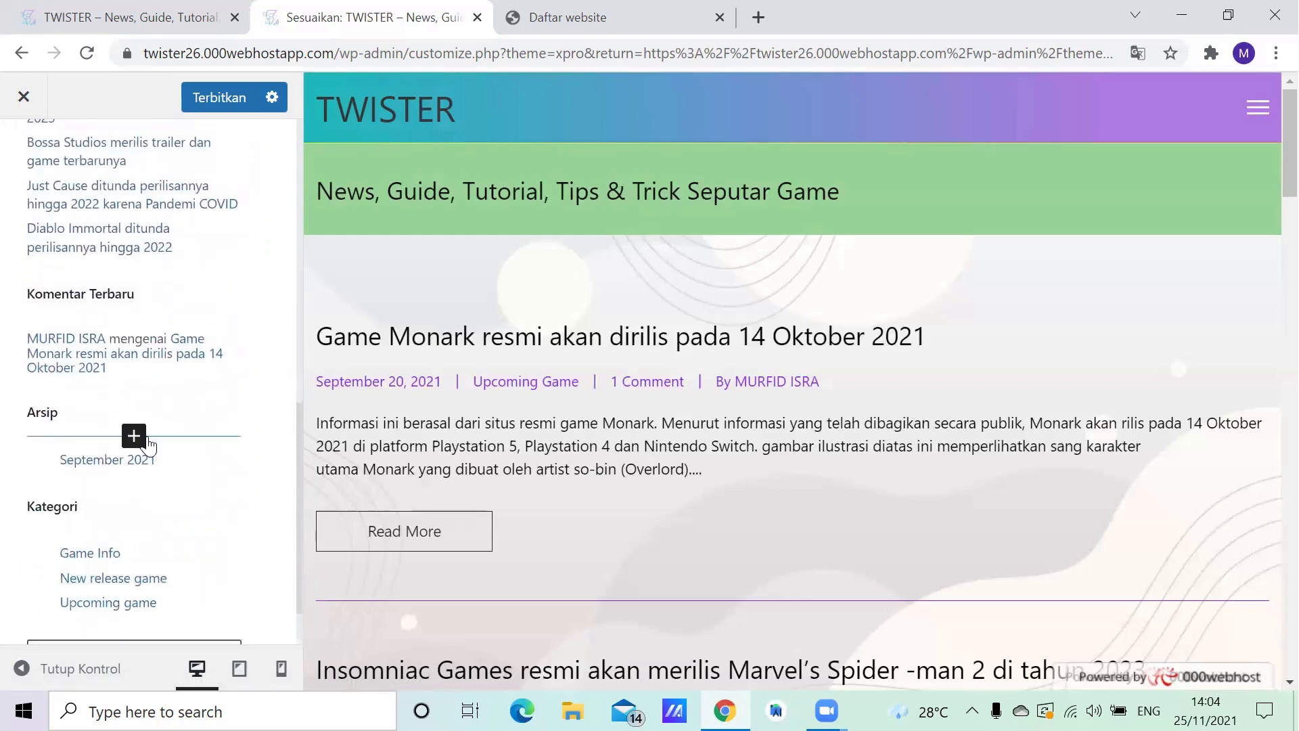
{"action": "scroll", "coordinate": [27, 453], "scroll_direction": "down", "scroll_amount": 1}
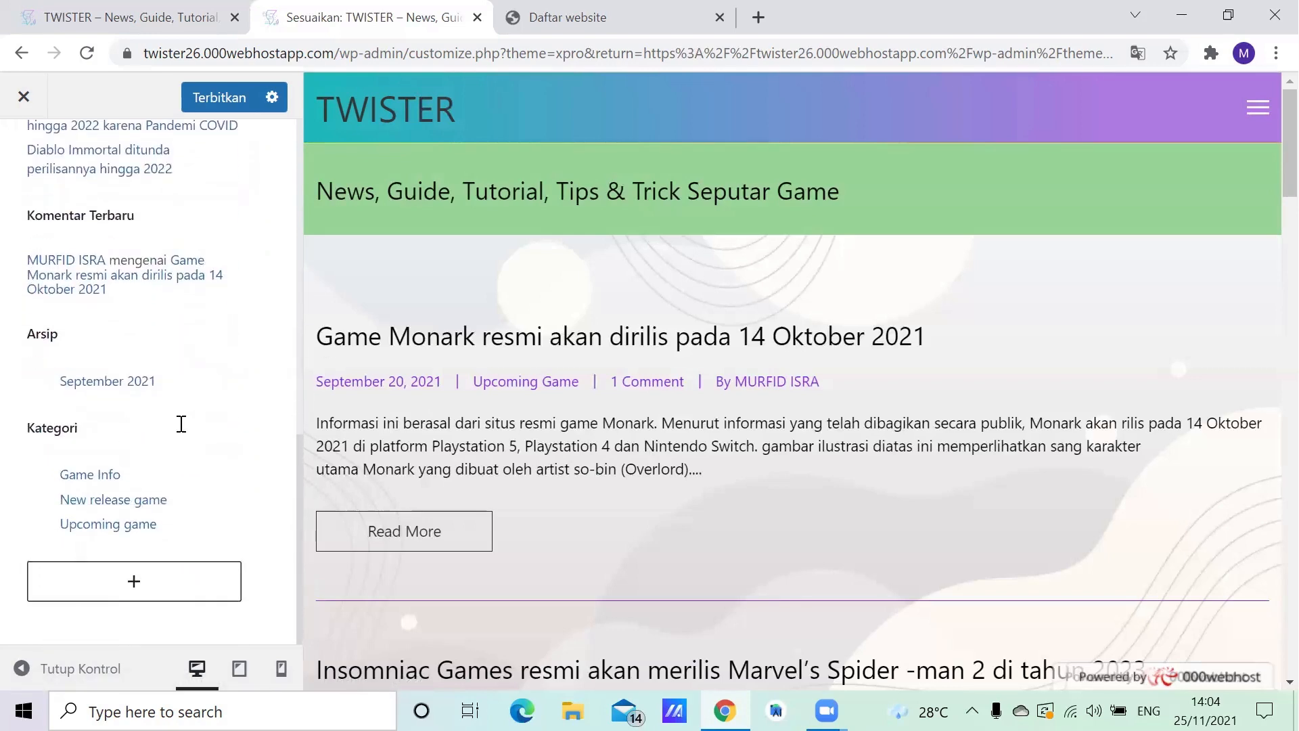
{"action": "scroll", "coordinate": [182, 422], "scroll_direction": "up", "scroll_amount": 4}
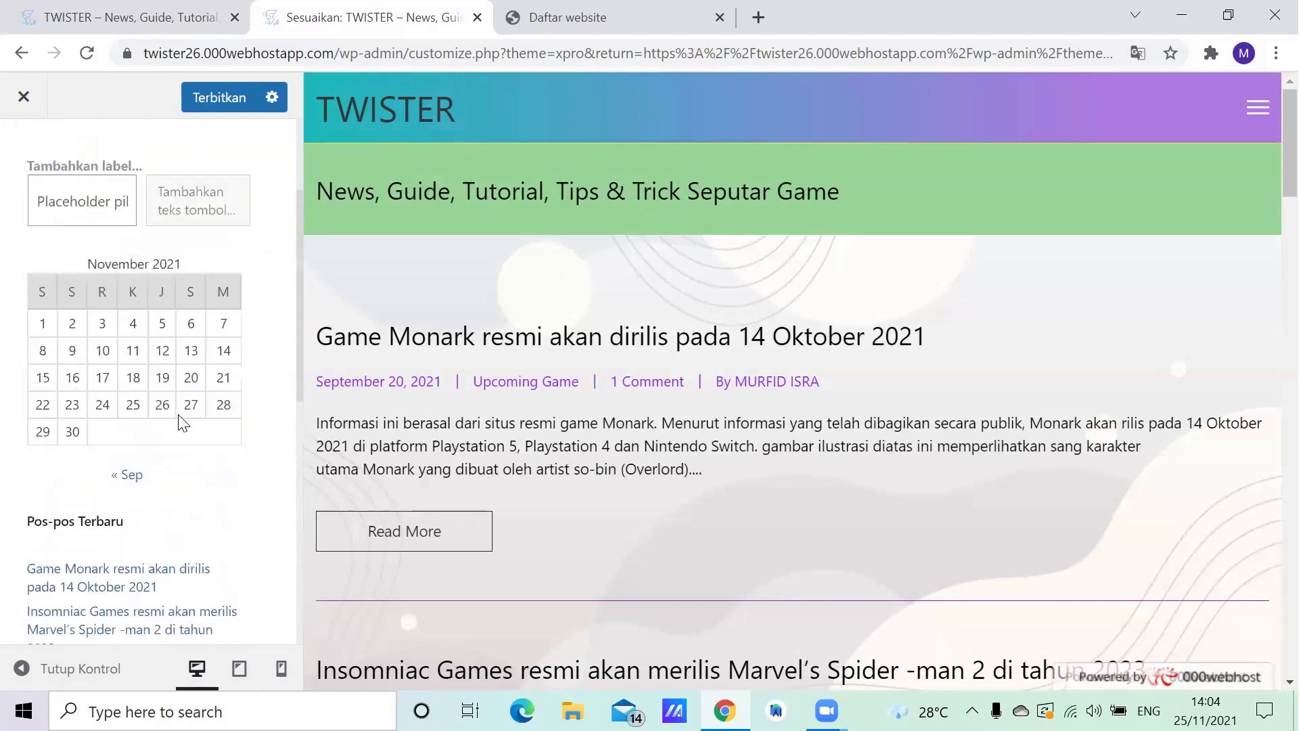
{"action": "left_click", "coordinate": [27, 162]}
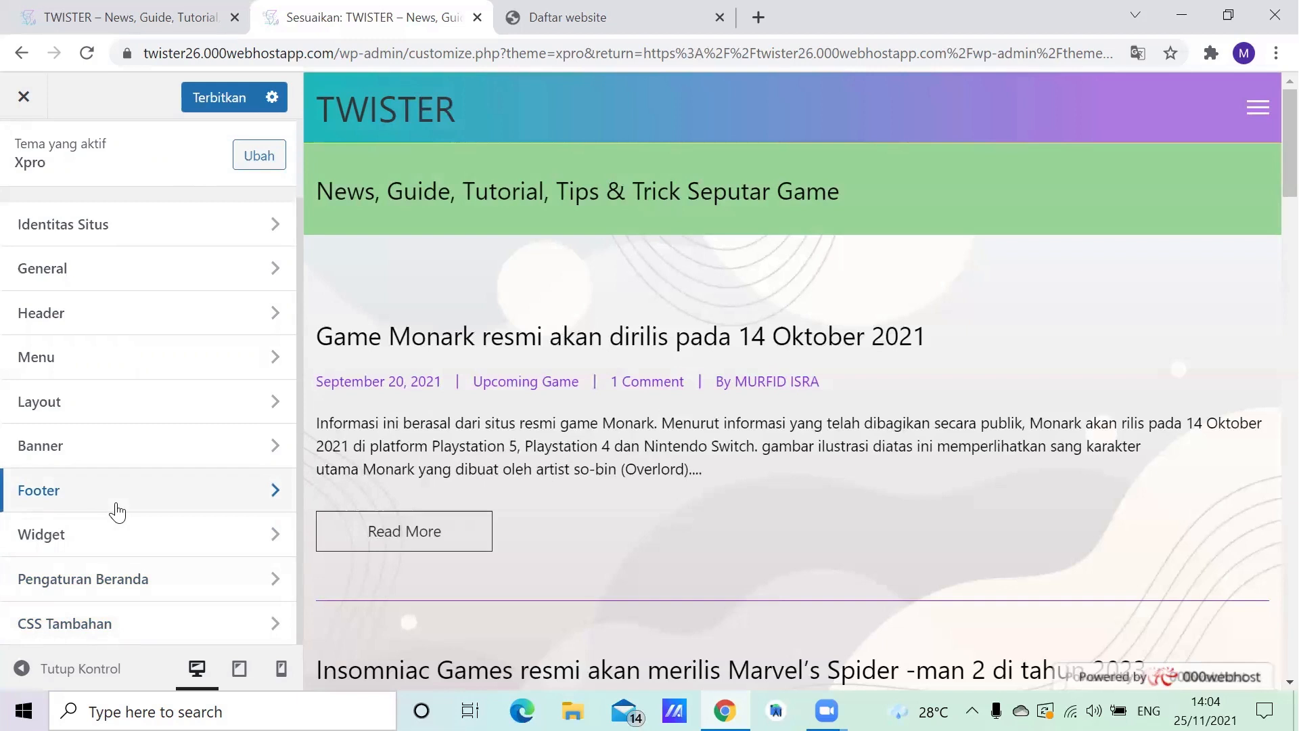
- Close the customizer and examine the site's installed plugins, from Anti-Spam Akismet and Elementor to Widget Options and WPForms Lite
{"action": "left_click", "coordinate": [22, 98]}
{"action": "left_click", "coordinate": [745, 187]}
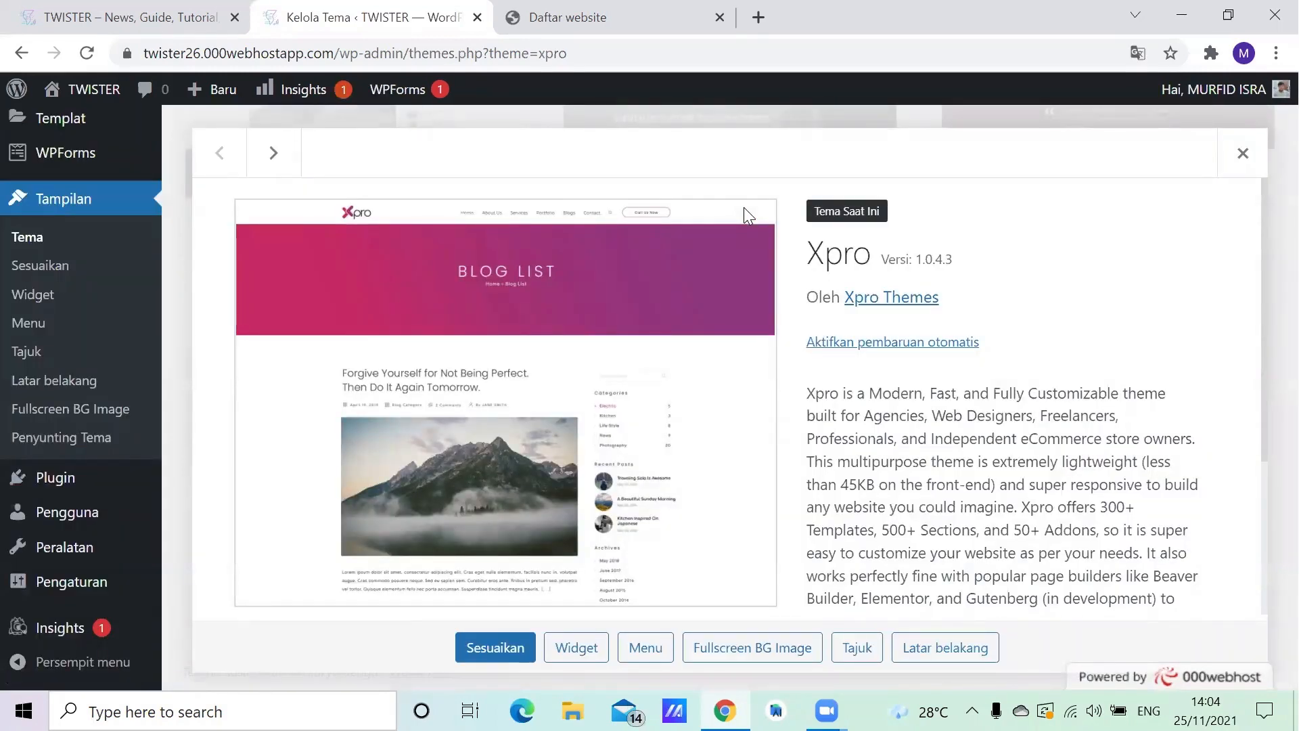
{"action": "left_click", "coordinate": [72, 485]}
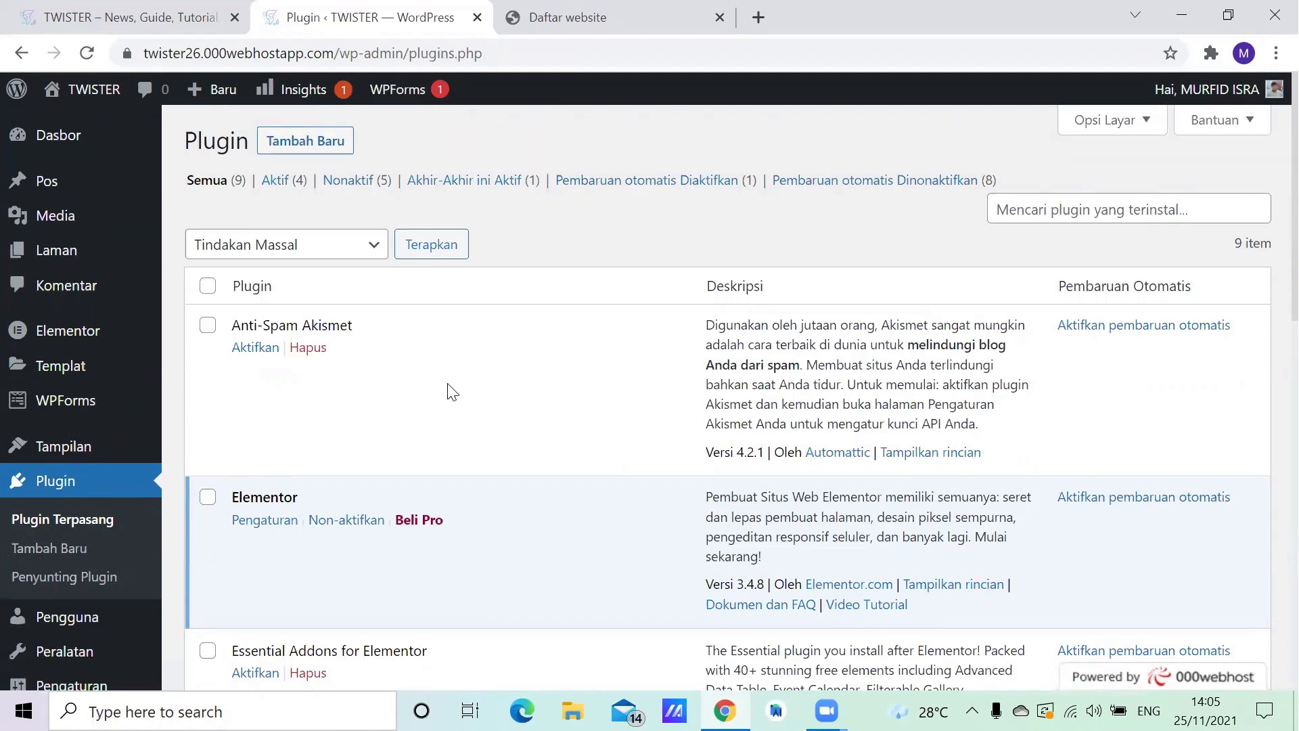
{"action": "scroll", "coordinate": [573, 396], "scroll_direction": "down", "scroll_amount": 2}
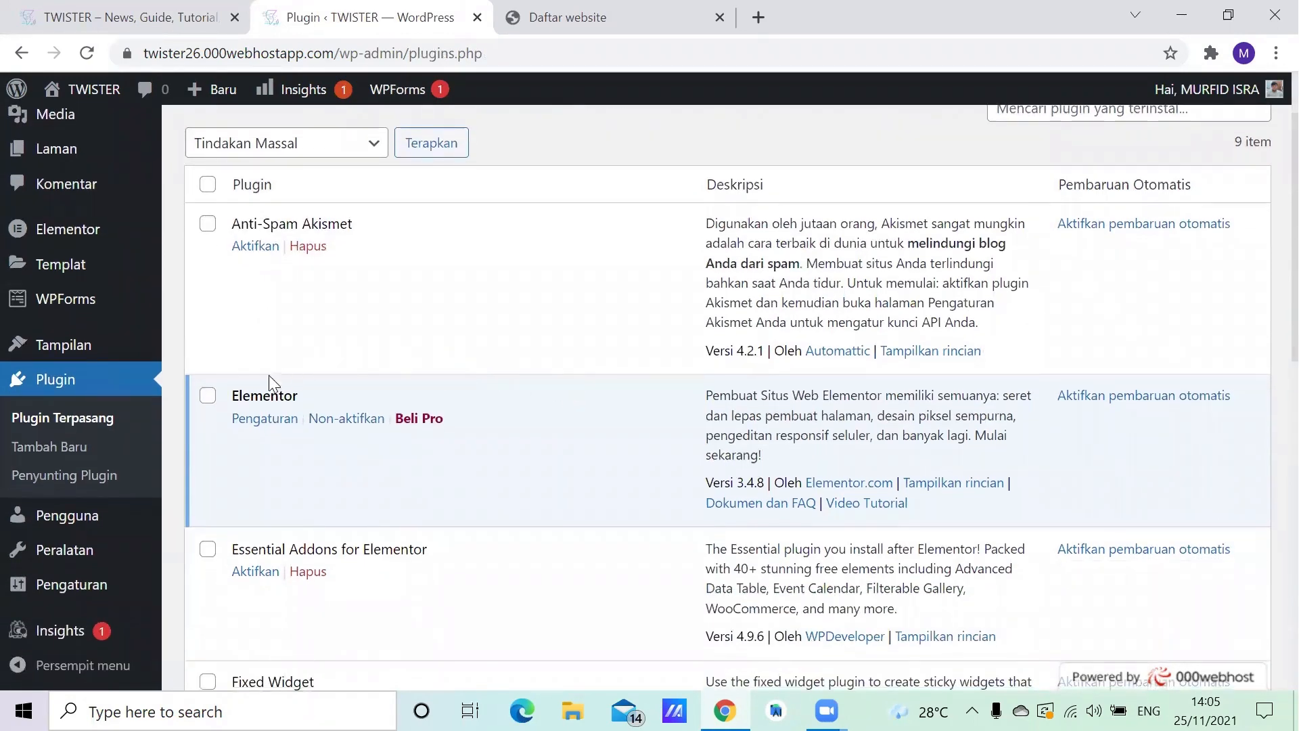
{"action": "scroll", "coordinate": [269, 388], "scroll_direction": "down", "scroll_amount": 3}
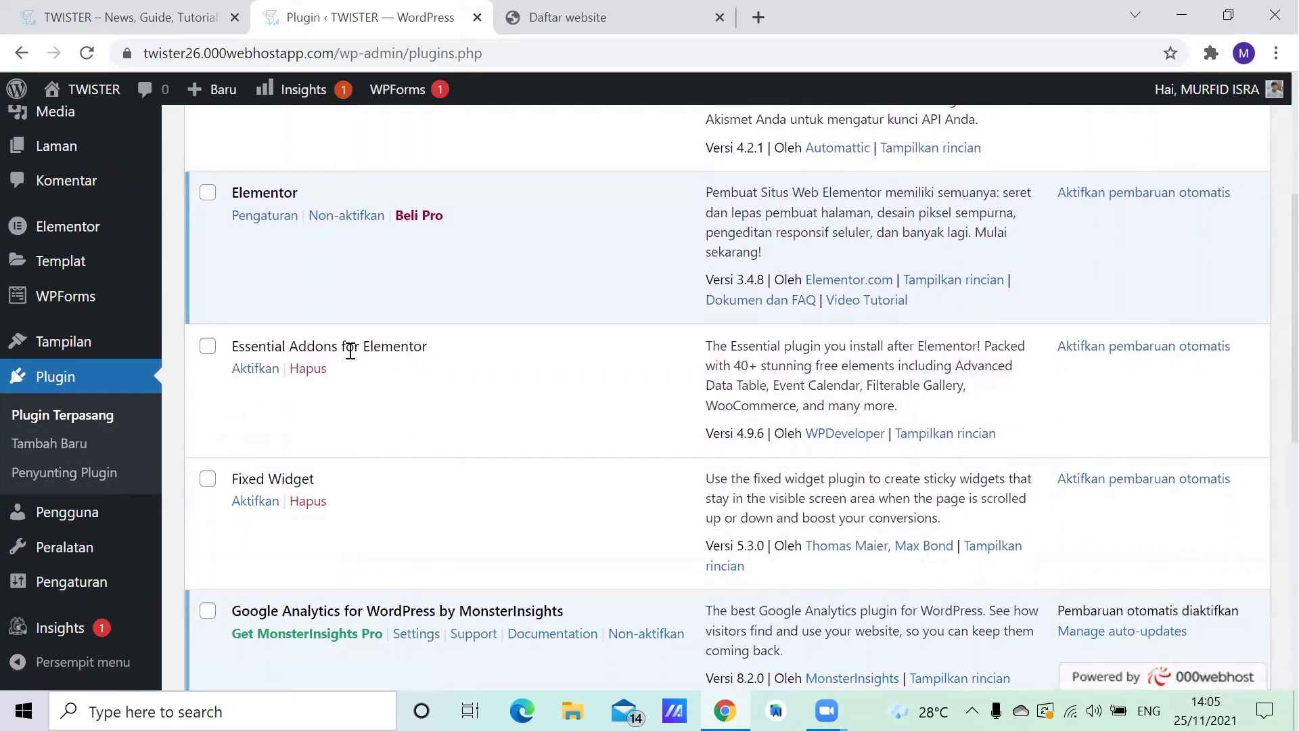
{"action": "scroll", "coordinate": [292, 447], "scroll_direction": "down", "scroll_amount": 2}
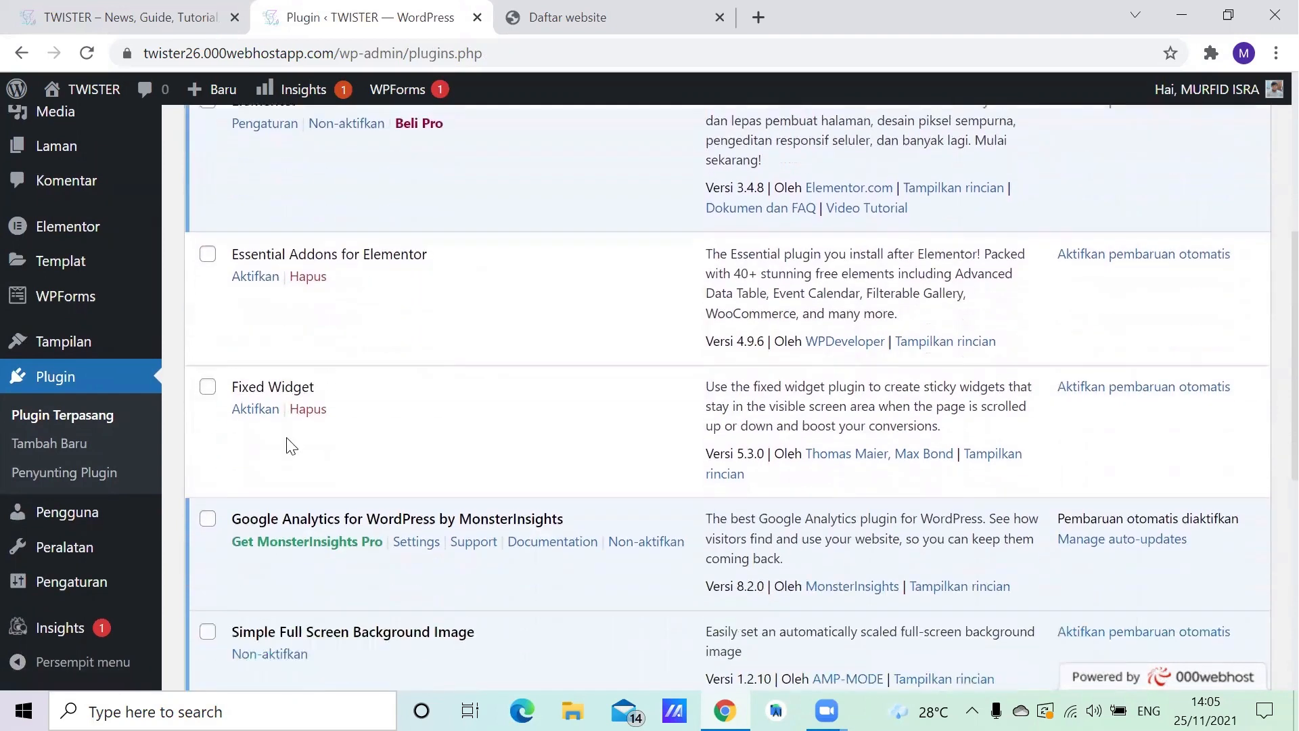
{"action": "scroll", "coordinate": [342, 382], "scroll_direction": "down", "scroll_amount": 2}
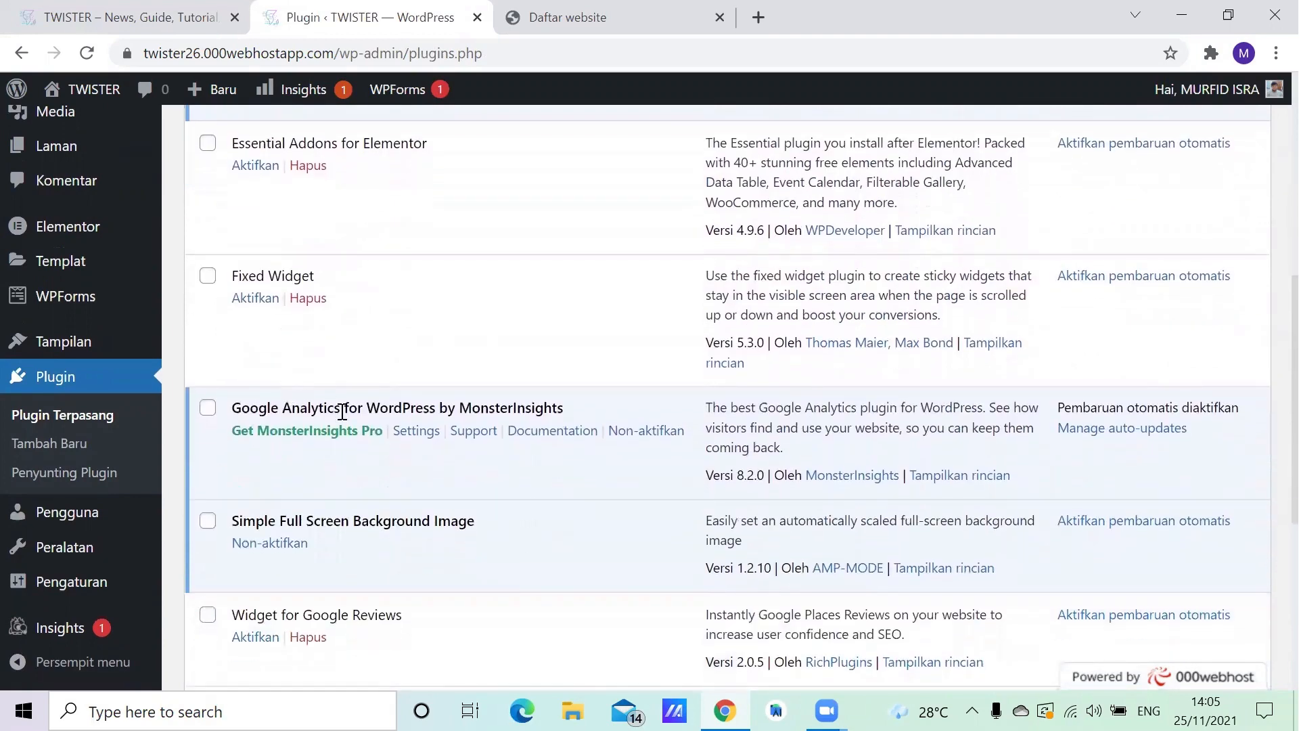
{"action": "scroll", "coordinate": [545, 409], "scroll_direction": "down", "scroll_amount": 4}
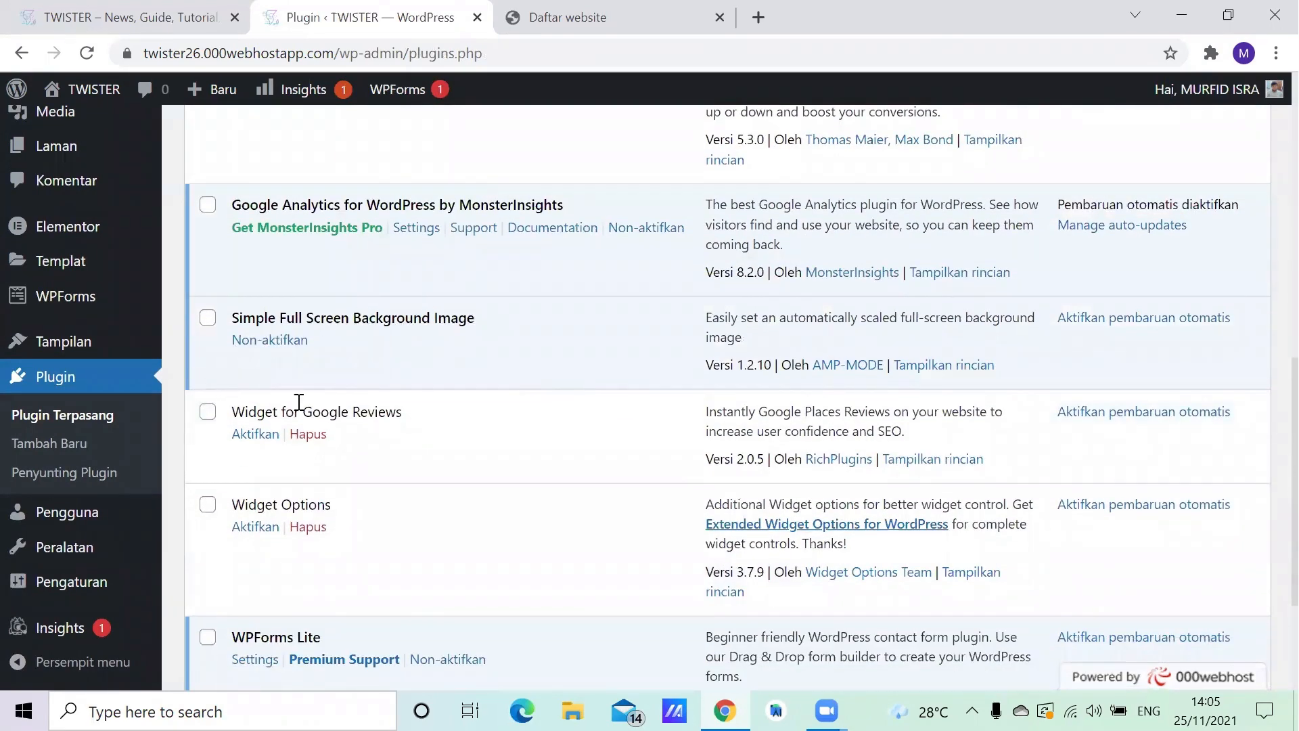
{"action": "scroll", "coordinate": [462, 409], "scroll_direction": "down", "scroll_amount": 2}
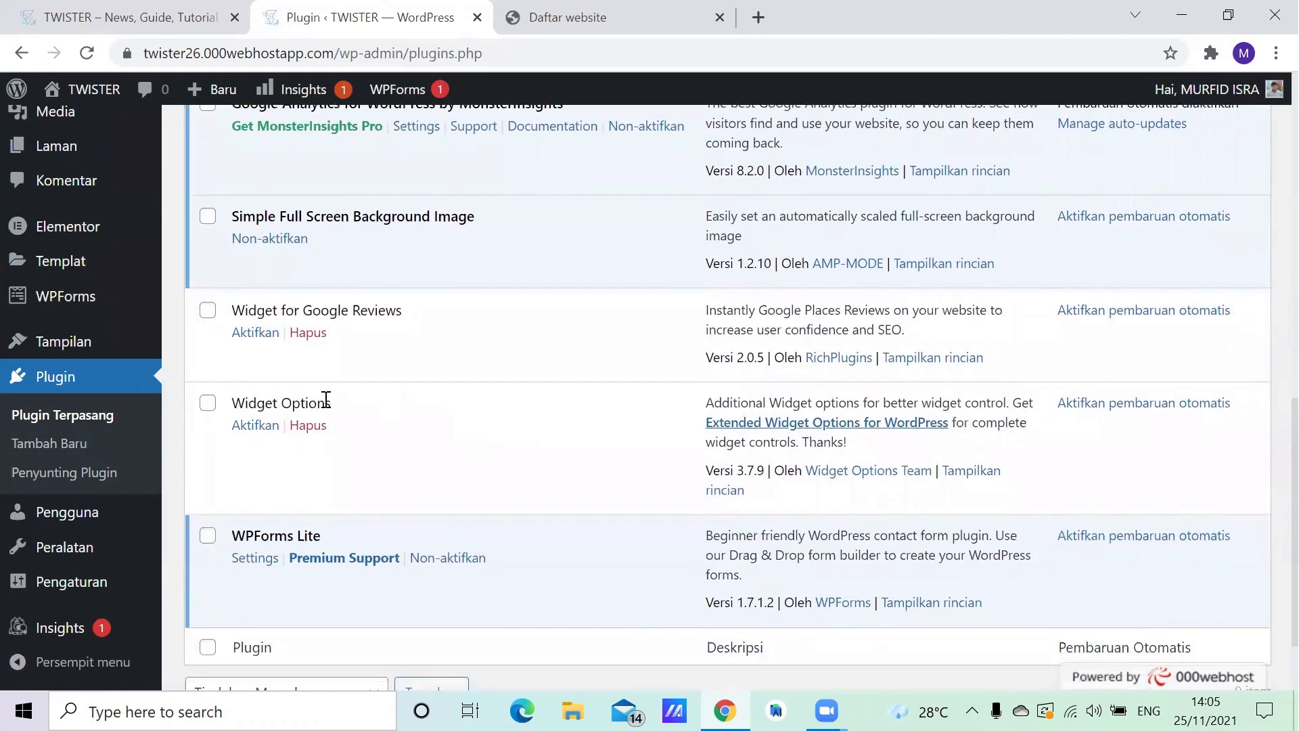
{"action": "scroll", "coordinate": [339, 406], "scroll_direction": "down", "scroll_amount": 2}
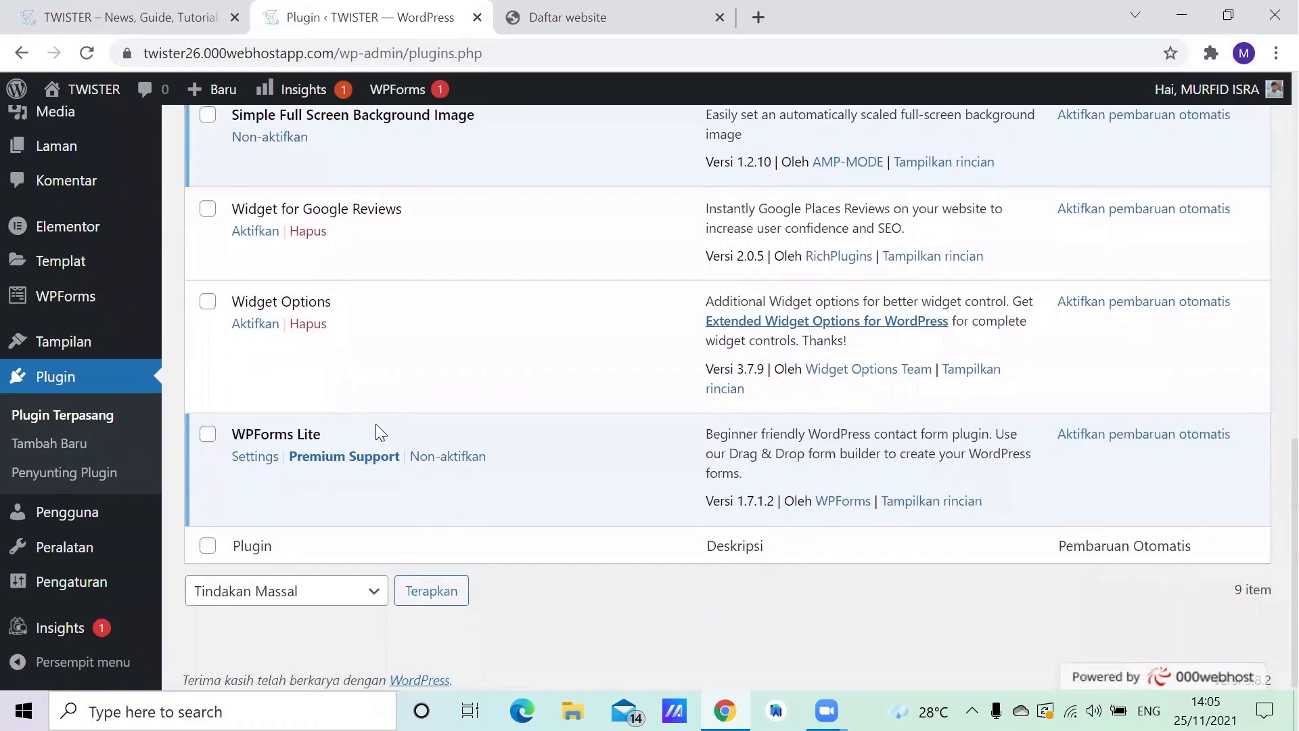
{"action": "scroll", "coordinate": [406, 387], "scroll_direction": "up", "scroll_amount": 3}
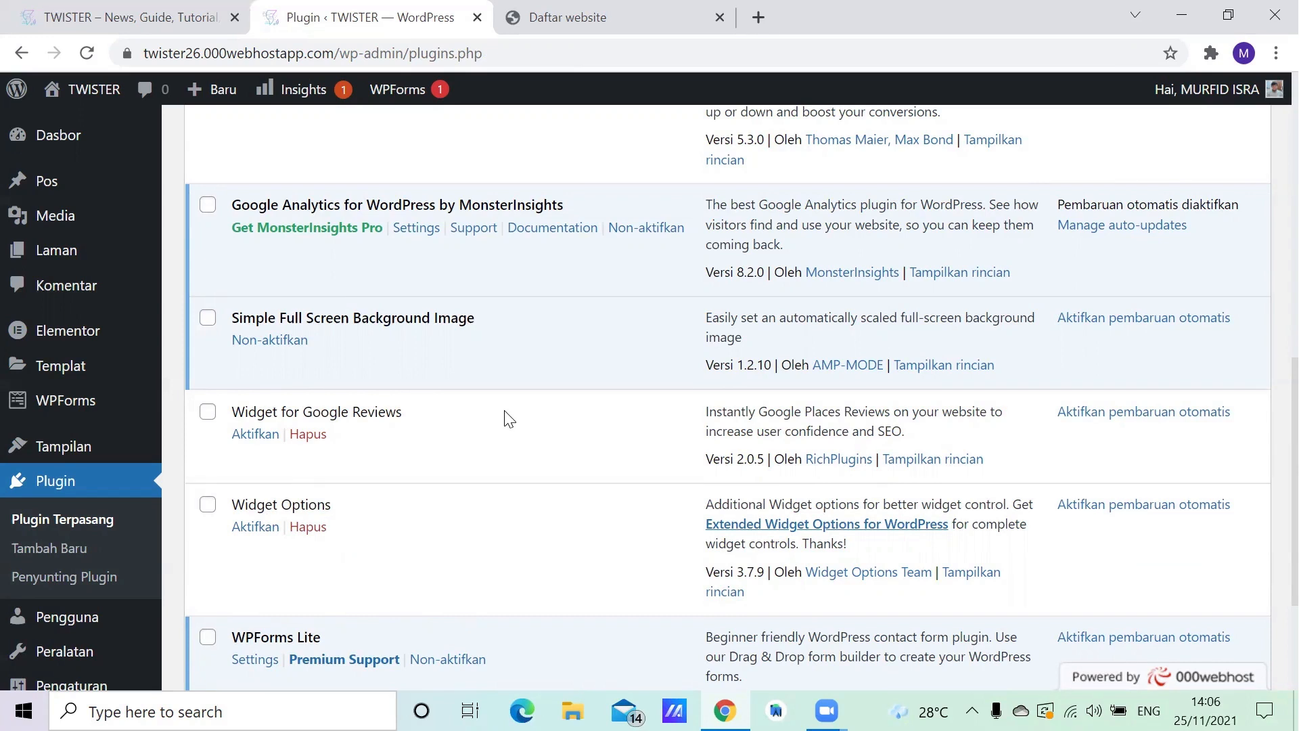
{"action": "scroll", "coordinate": [155, 501], "scroll_direction": "down", "scroll_amount": 2}
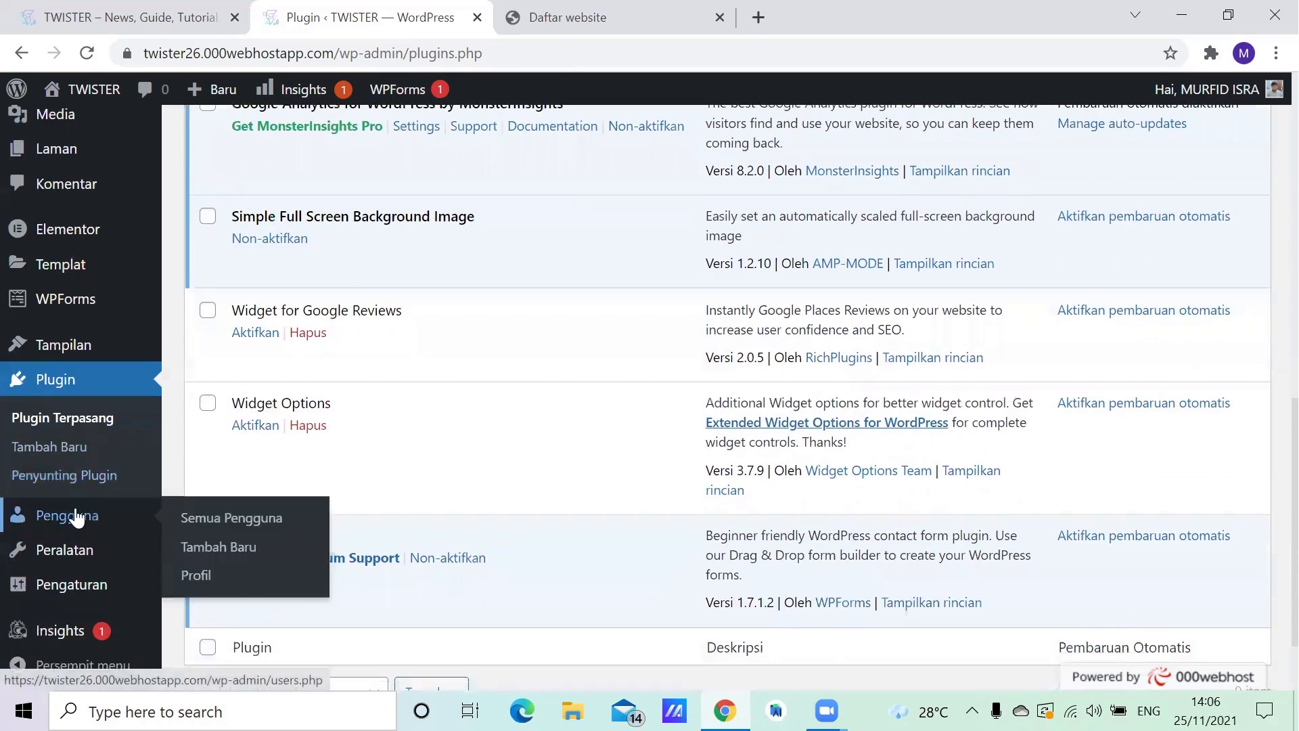
- View the site's list of all users (Pengguna) and open the available tools page (Peralatan)
{"action": "left_click", "coordinate": [77, 516]}
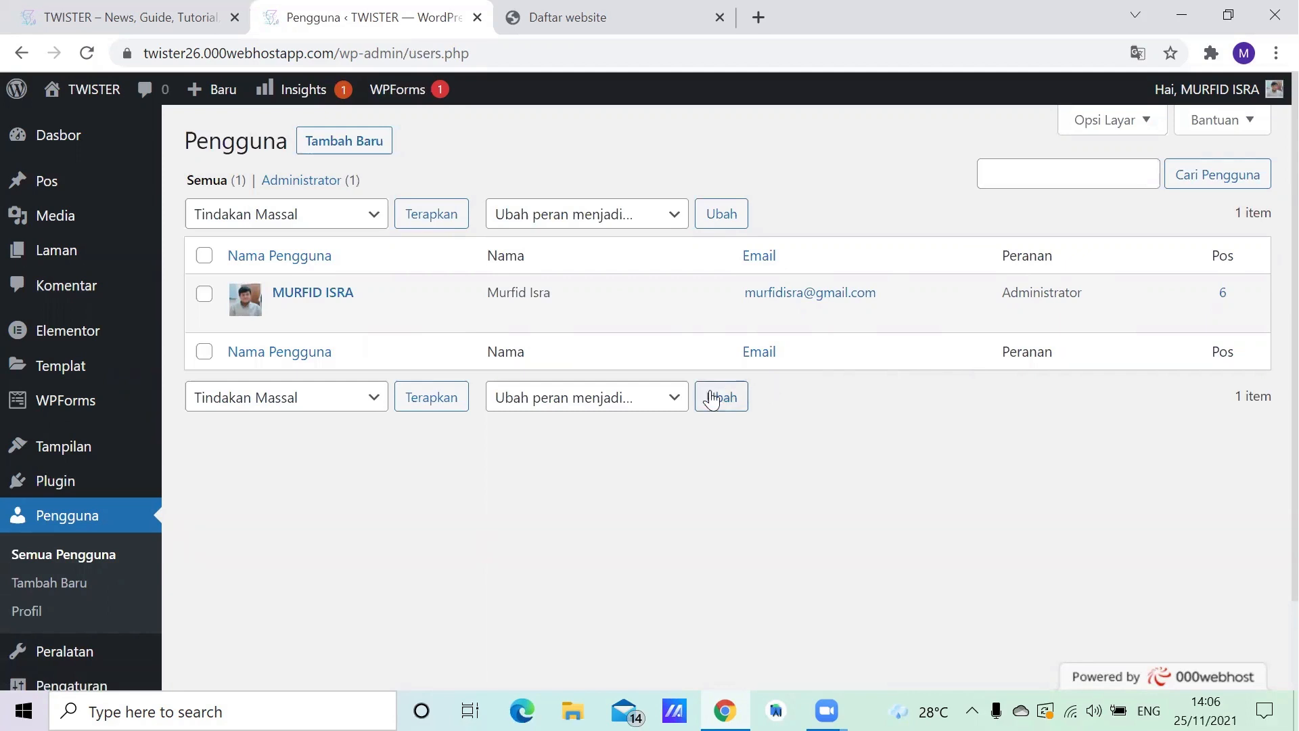
{"action": "scroll", "coordinate": [535, 445], "scroll_direction": "down", "scroll_amount": 3}
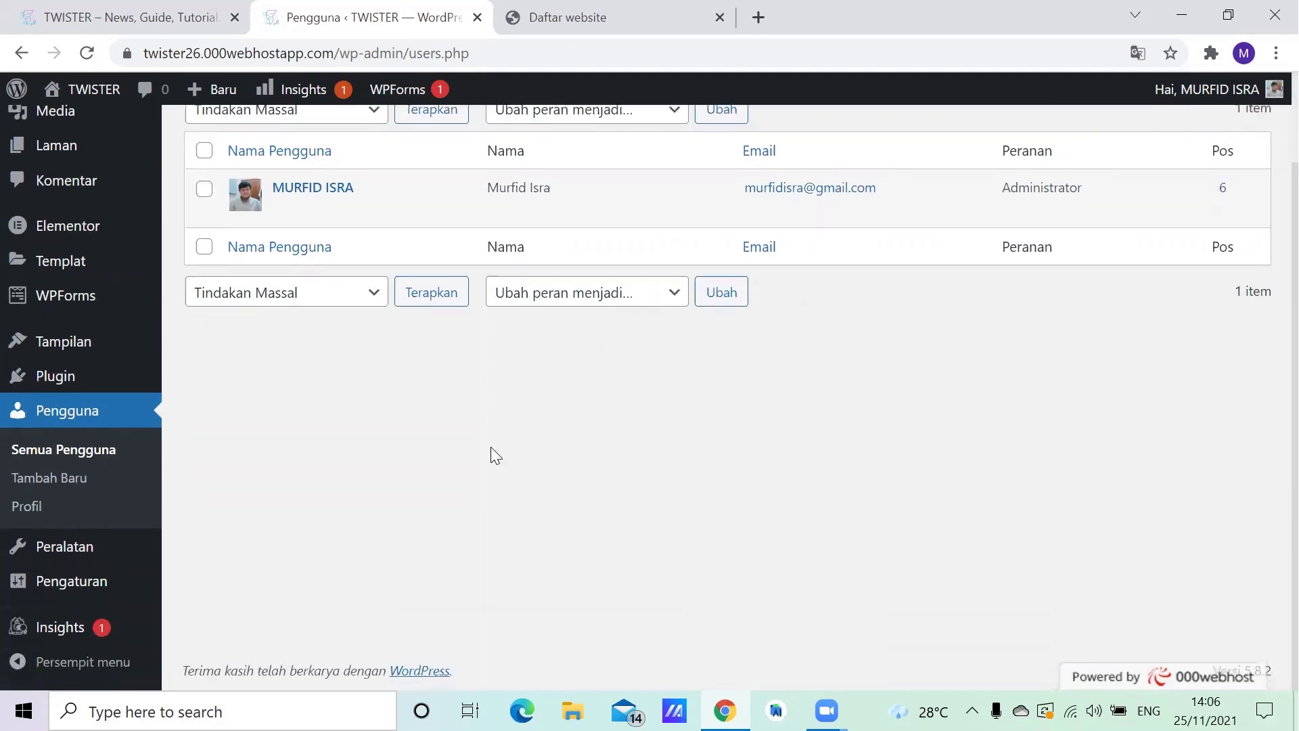
{"action": "left_click", "coordinate": [59, 548]}
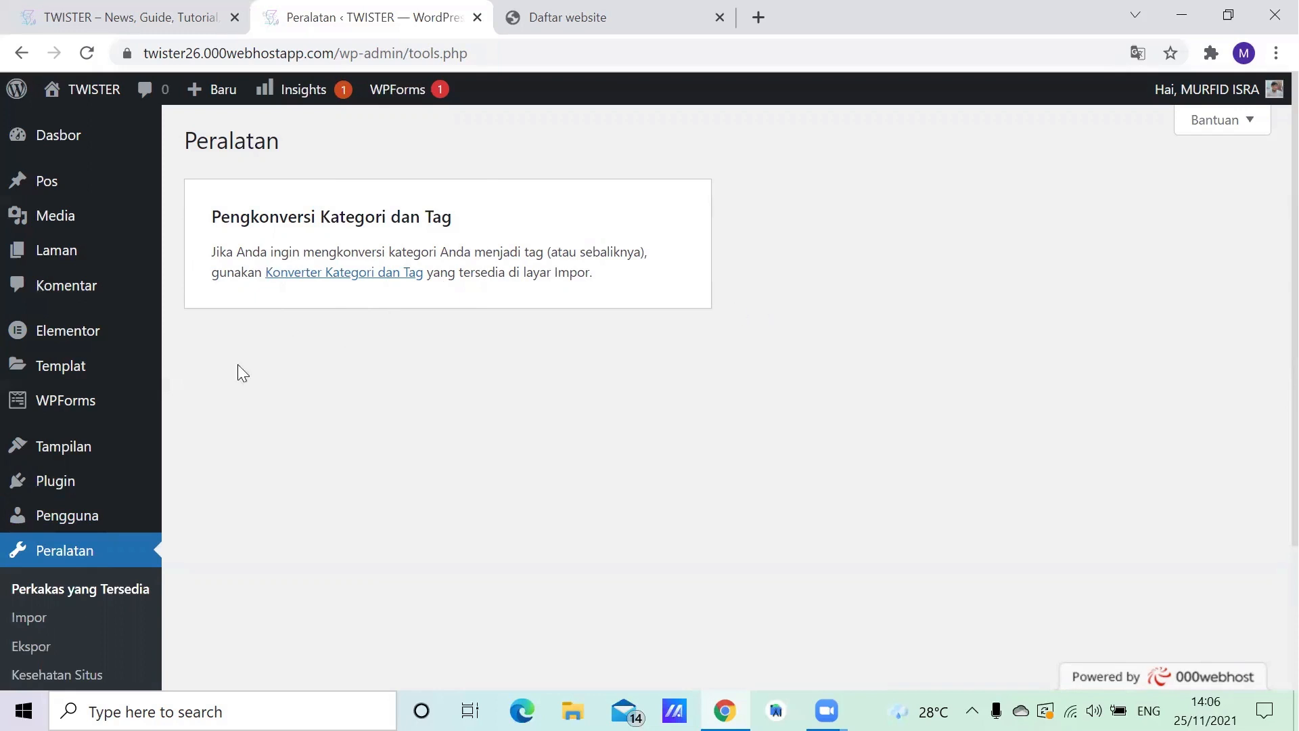
- Examine the general settings (Pengaturan Umum), from site title, slogan and URLs to time zone, date and time formats and week start
{"action": "scroll", "coordinate": [68, 528], "scroll_direction": "down", "scroll_amount": 3}
{"action": "left_click", "coordinate": [106, 584]}
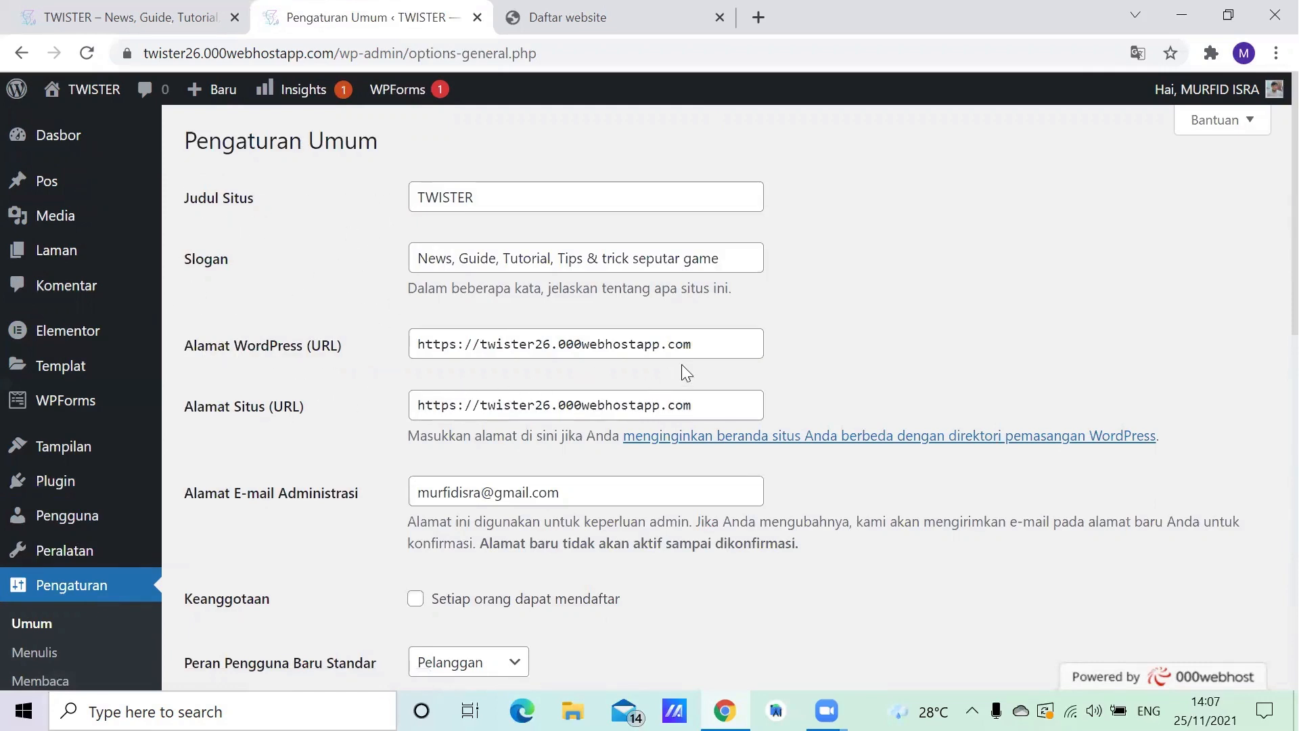
{"action": "scroll", "coordinate": [682, 366], "scroll_direction": "down", "scroll_amount": 3}
{"action": "scroll", "coordinate": [801, 356], "scroll_direction": "down", "scroll_amount": 3}
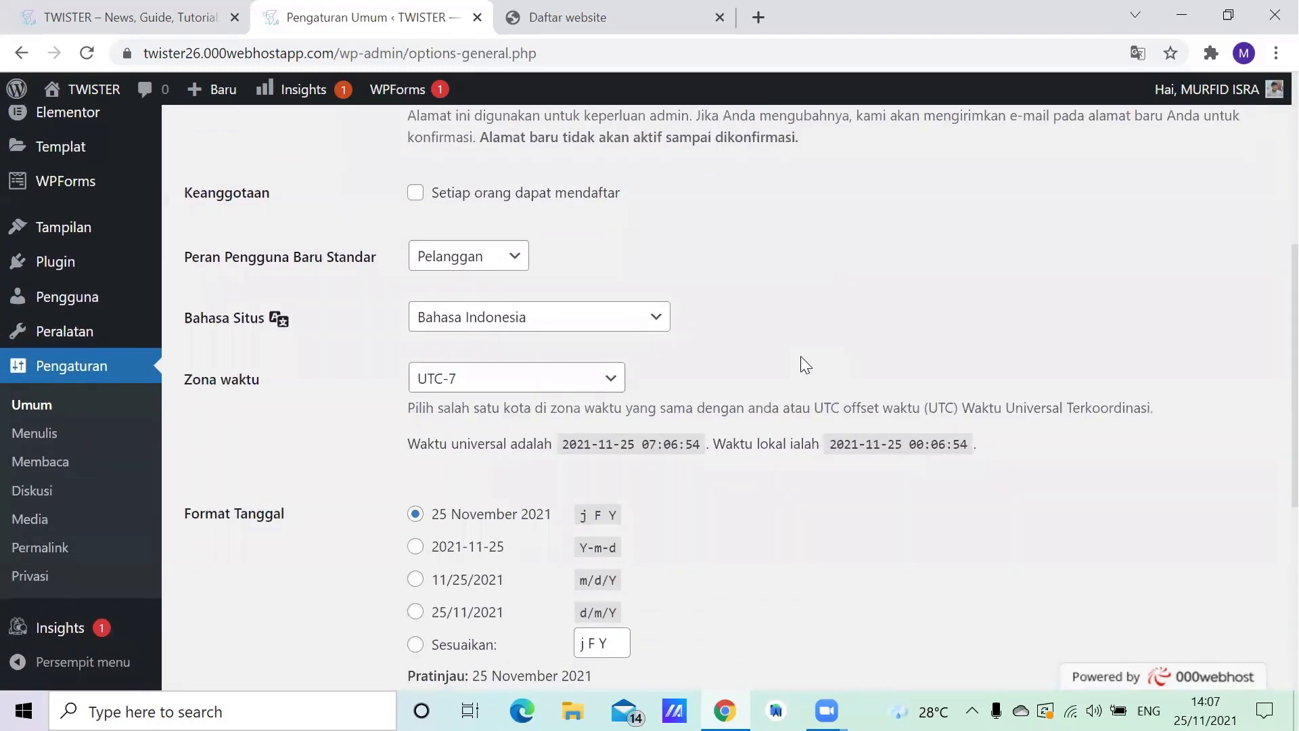
{"action": "scroll", "coordinate": [801, 356], "scroll_direction": "down", "scroll_amount": 2}
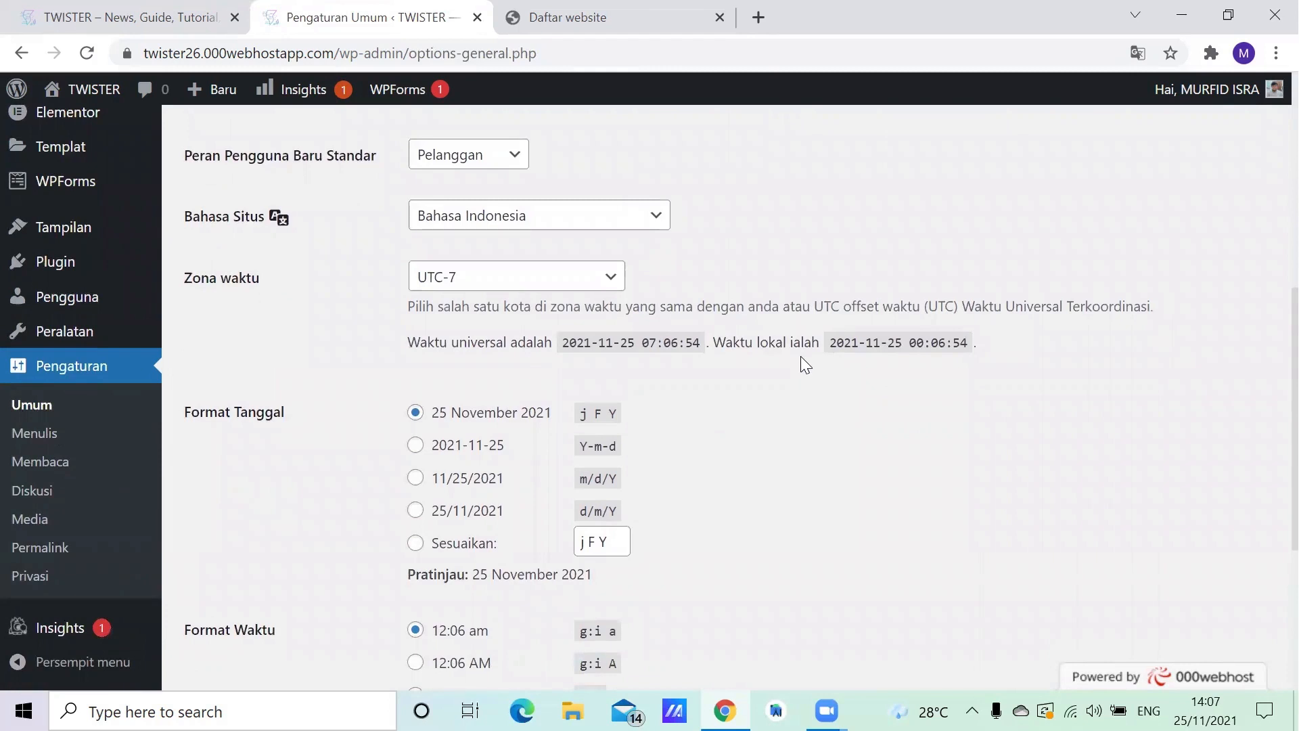
{"action": "scroll", "coordinate": [801, 356], "scroll_direction": "down", "scroll_amount": 1}
{"action": "scroll", "coordinate": [790, 356], "scroll_direction": "up", "scroll_amount": 1}
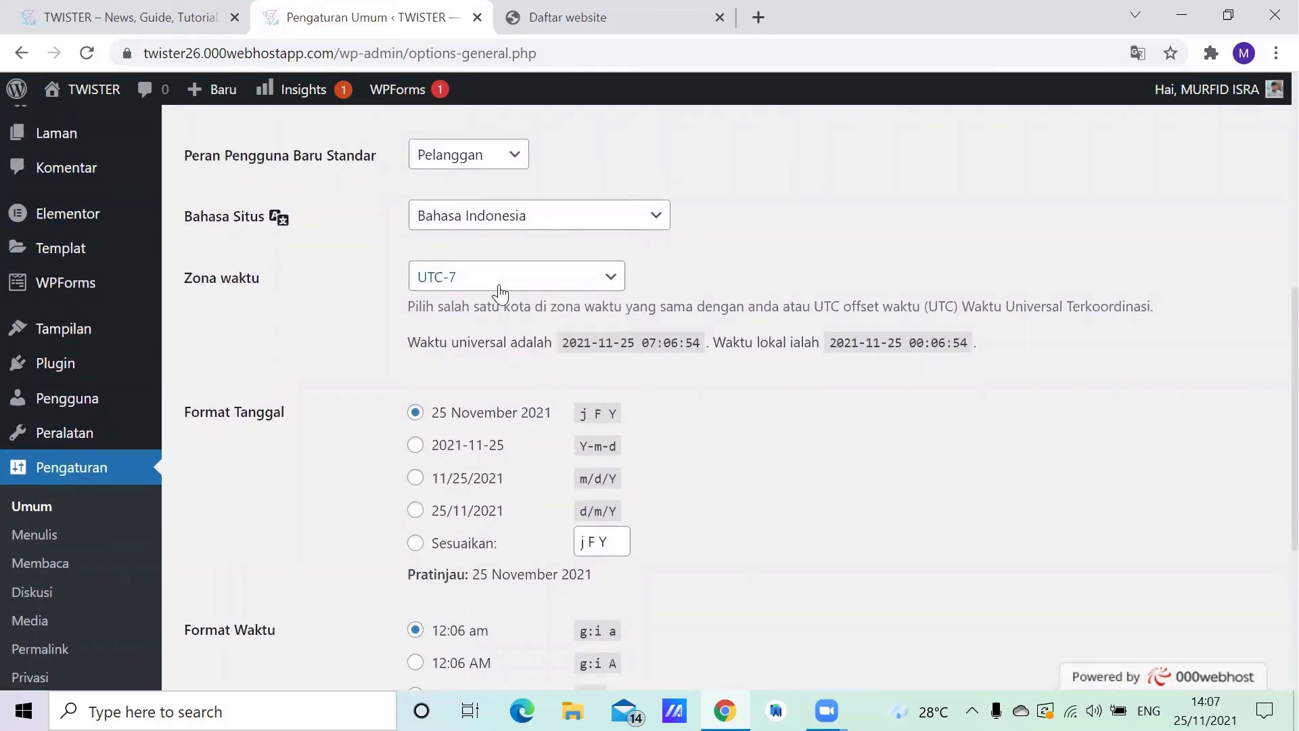
{"action": "scroll", "coordinate": [493, 291], "scroll_direction": "down", "scroll_amount": 3}
{"action": "scroll", "coordinate": [541, 301], "scroll_direction": "down", "scroll_amount": 2}
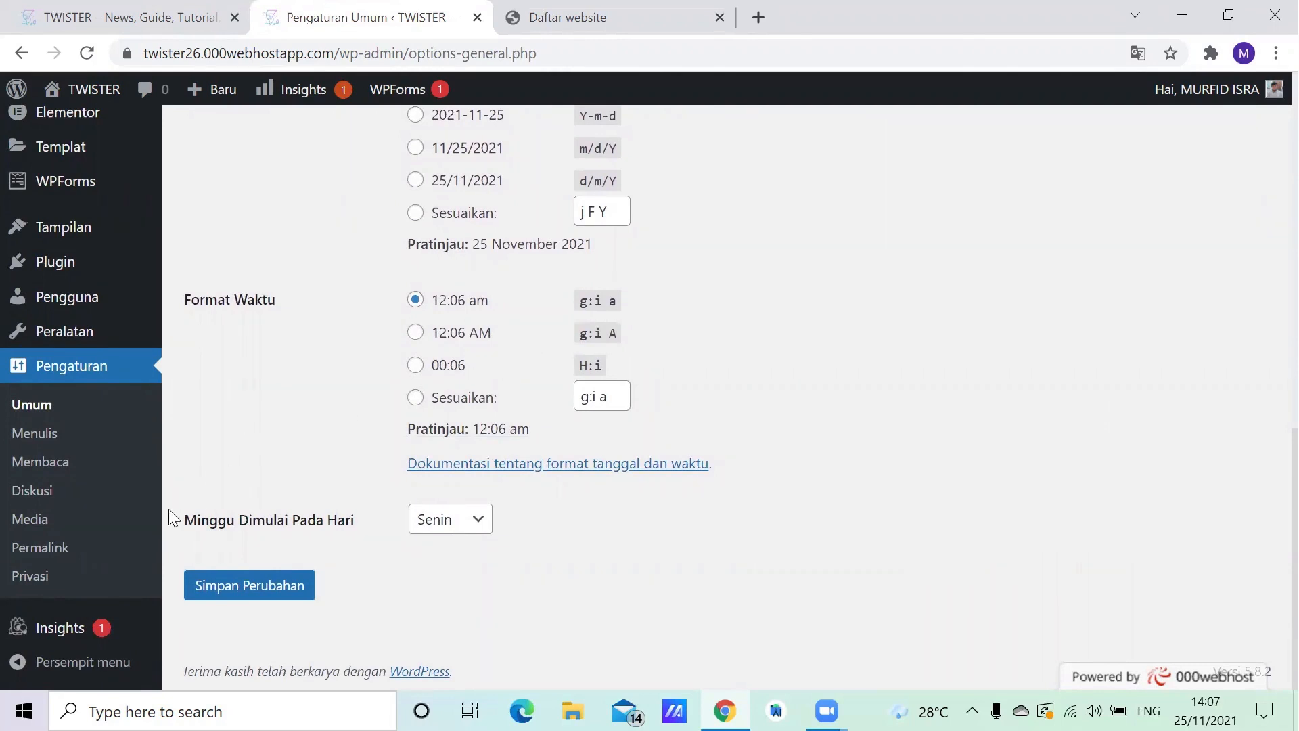
- Examine the writing settings (Menulis), including default post category, post format, posting via email and update services
{"action": "left_click", "coordinate": [61, 436]}
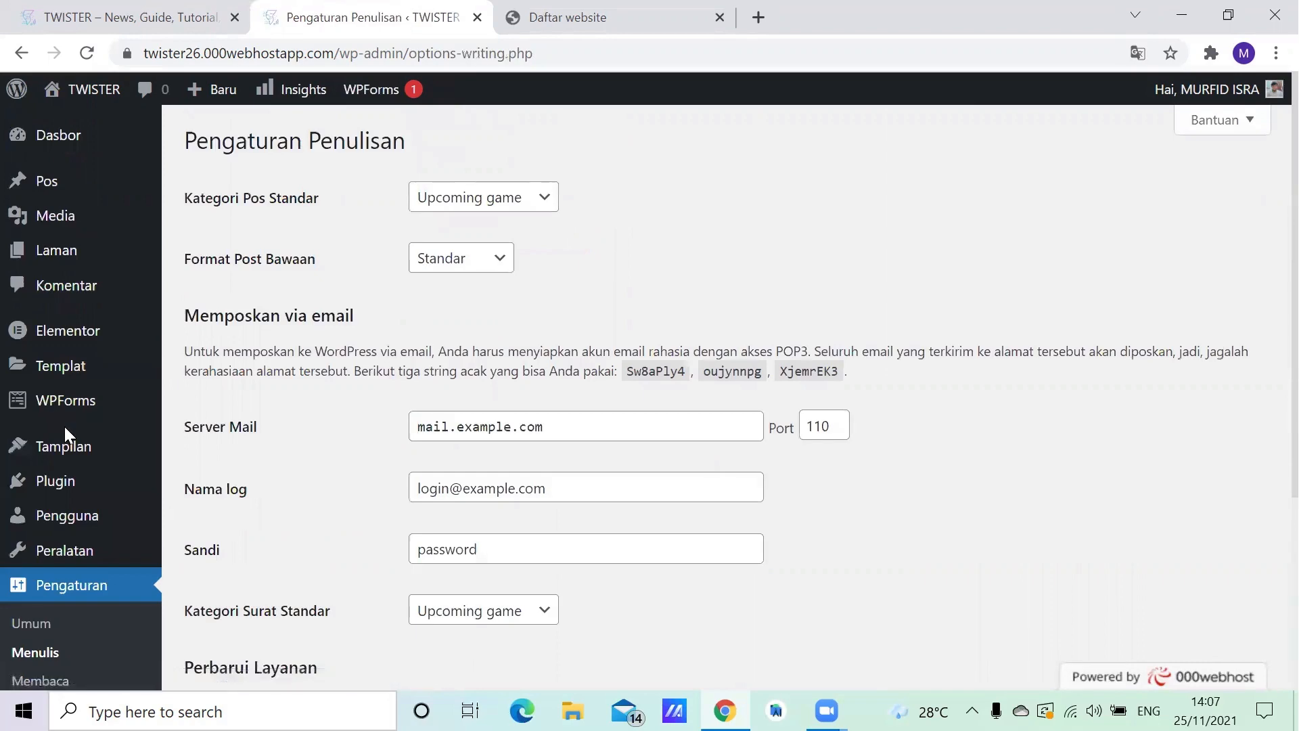
{"action": "scroll", "coordinate": [504, 348], "scroll_direction": "down", "scroll_amount": 4}
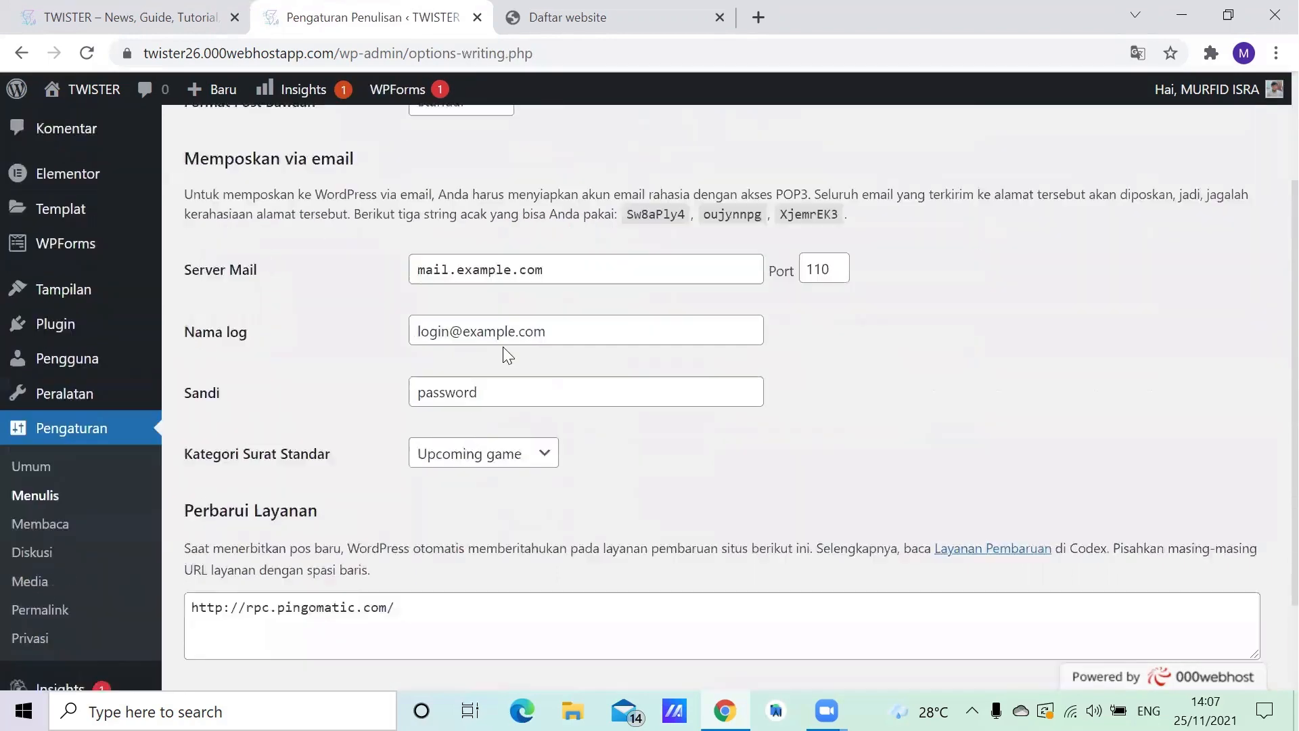
{"action": "scroll", "coordinate": [502, 346], "scroll_direction": "up", "scroll_amount": 4}
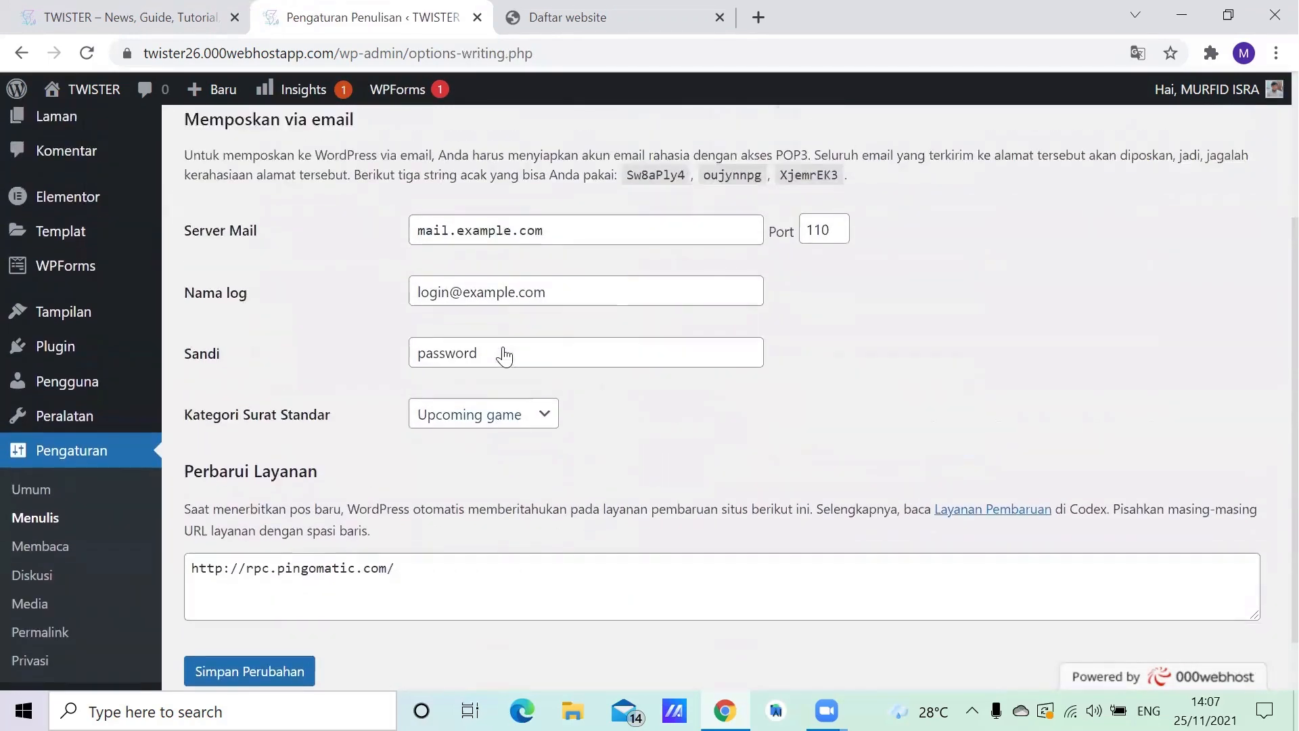
- Examine the reading settings (Membaca), including the homepage display, blog page post limit, feed content and search engine visibility
{"action": "scroll", "coordinate": [82, 575], "scroll_direction": "down", "scroll_amount": 2}
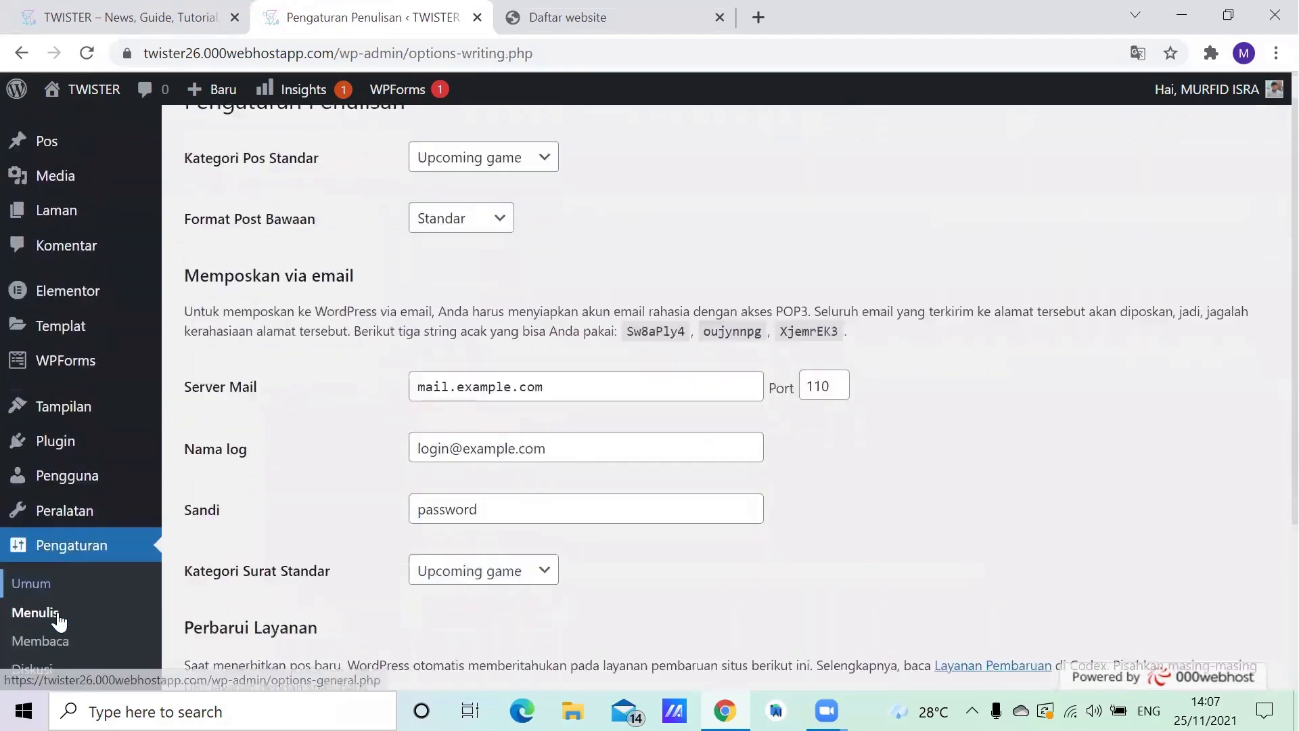
{"action": "left_click", "coordinate": [61, 587]}
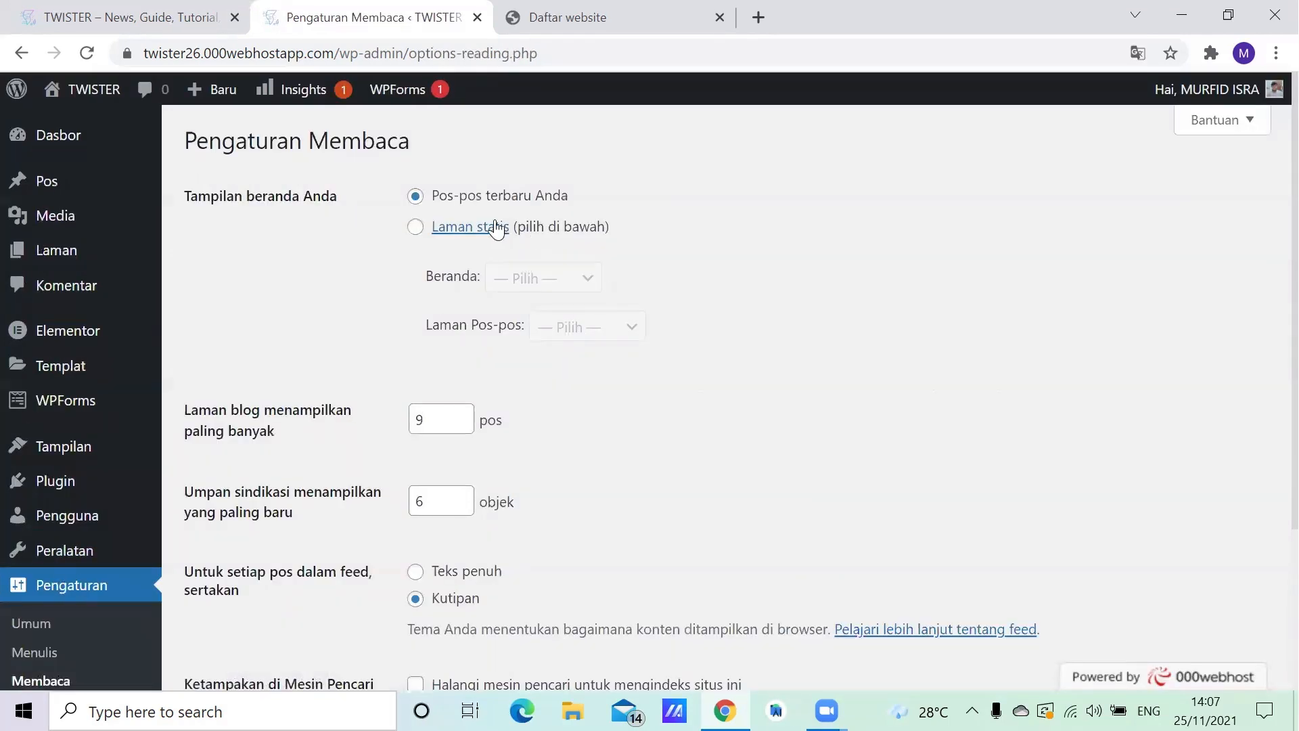
{"action": "scroll", "coordinate": [607, 211], "scroll_direction": "down", "scroll_amount": 3}
{"action": "scroll", "coordinate": [761, 314], "scroll_direction": "up", "scroll_amount": 3}
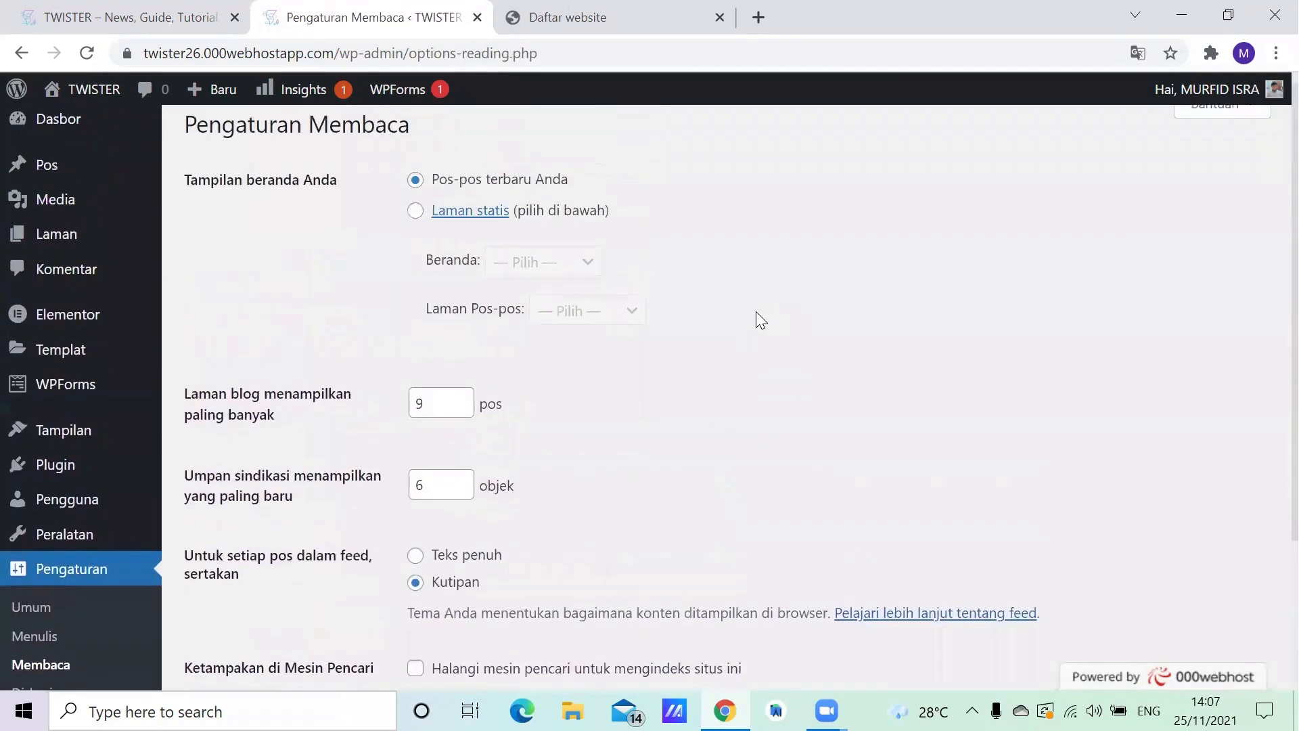
{"action": "scroll", "coordinate": [688, 291], "scroll_direction": "down", "scroll_amount": 2}
{"action": "scroll", "coordinate": [685, 272], "scroll_direction": "up", "scroll_amount": 2}
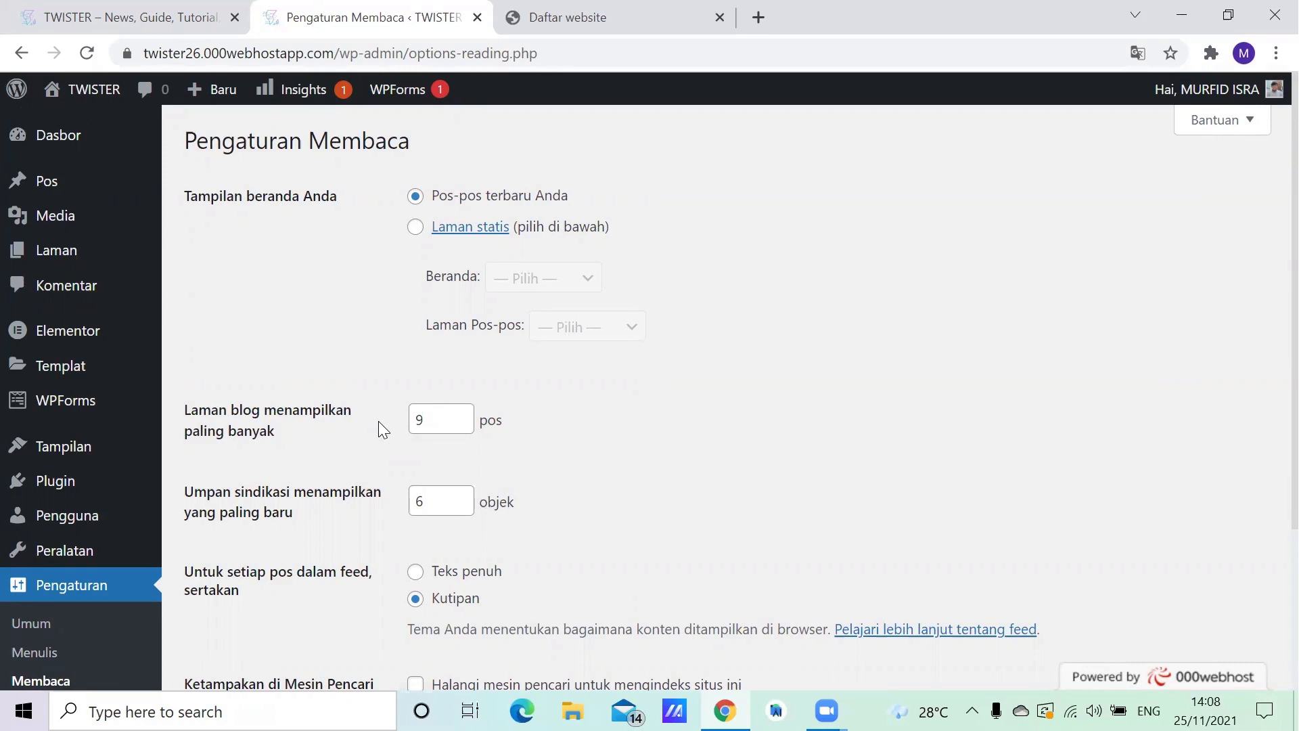
- Examine the discussion settings (Diskusi), from the default article and comment options to email notifications and comment moderation
{"action": "scroll", "coordinate": [46, 534], "scroll_direction": "down", "scroll_amount": 3}
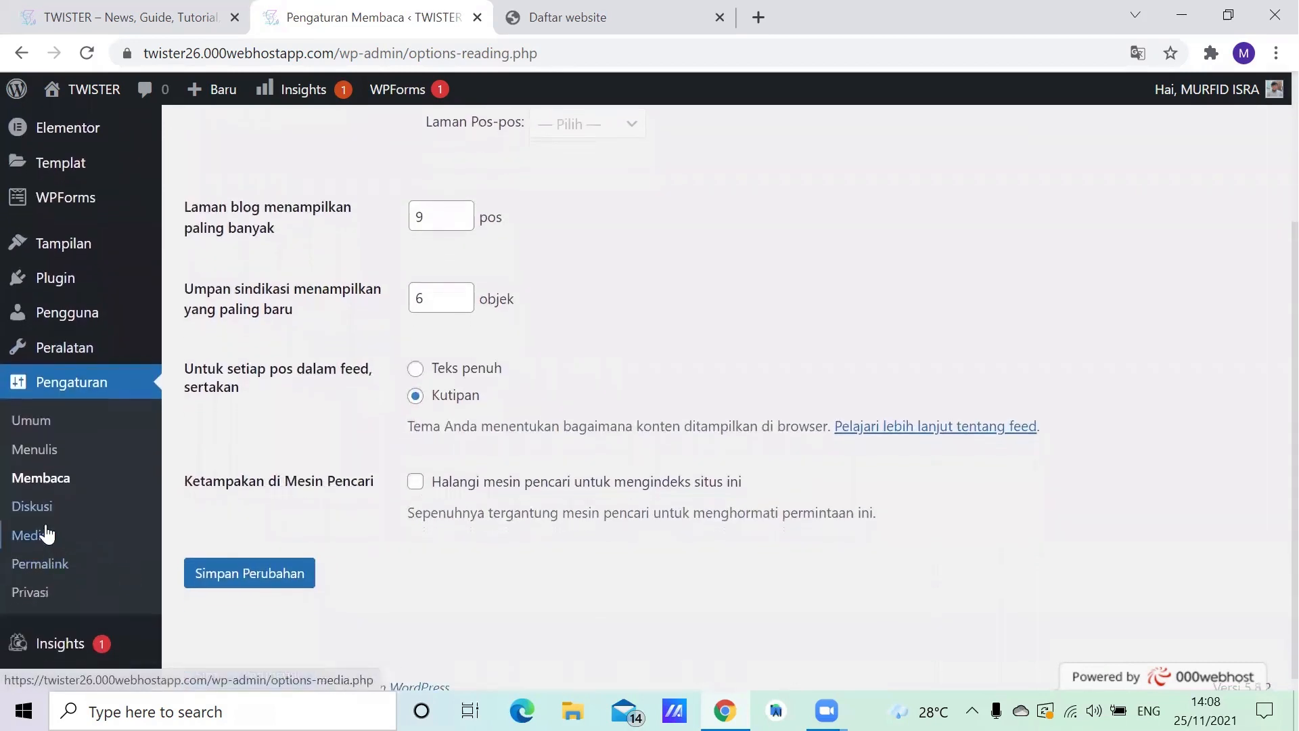
{"action": "left_click", "coordinate": [41, 506]}
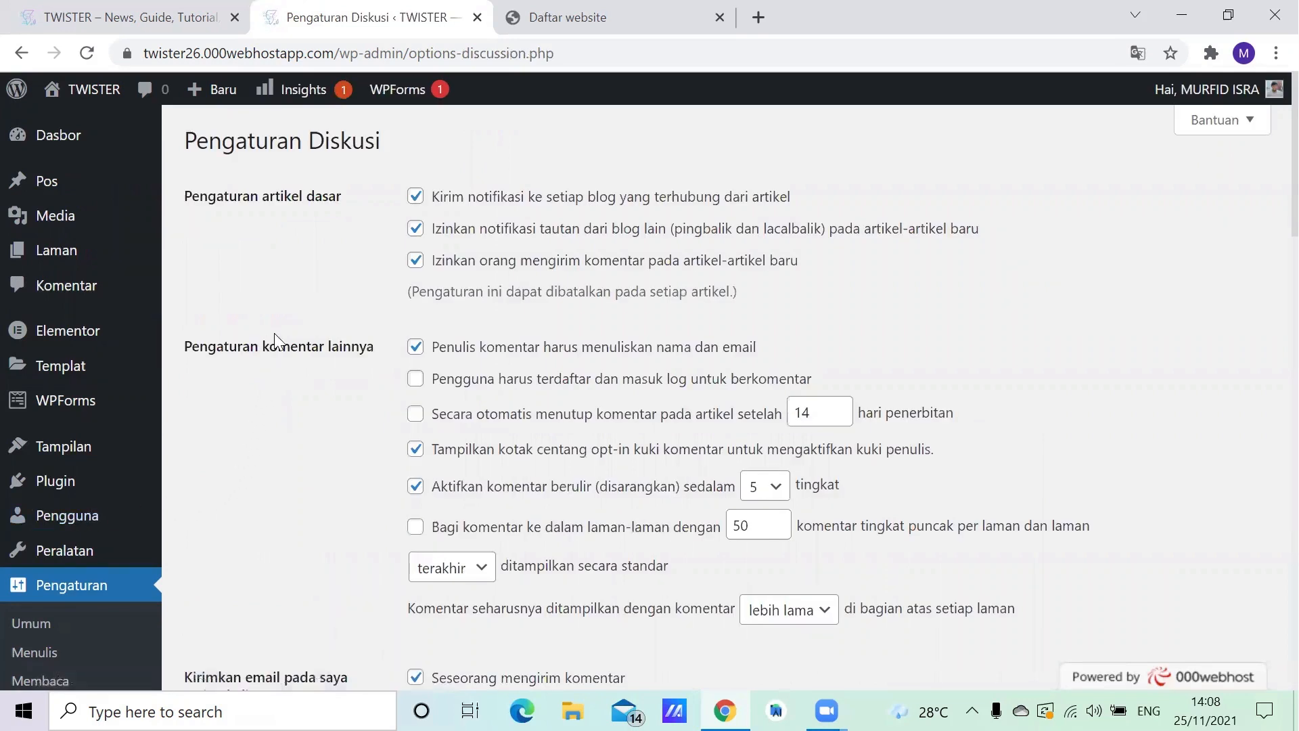
{"action": "scroll", "coordinate": [615, 198], "scroll_direction": "down", "scroll_amount": 3}
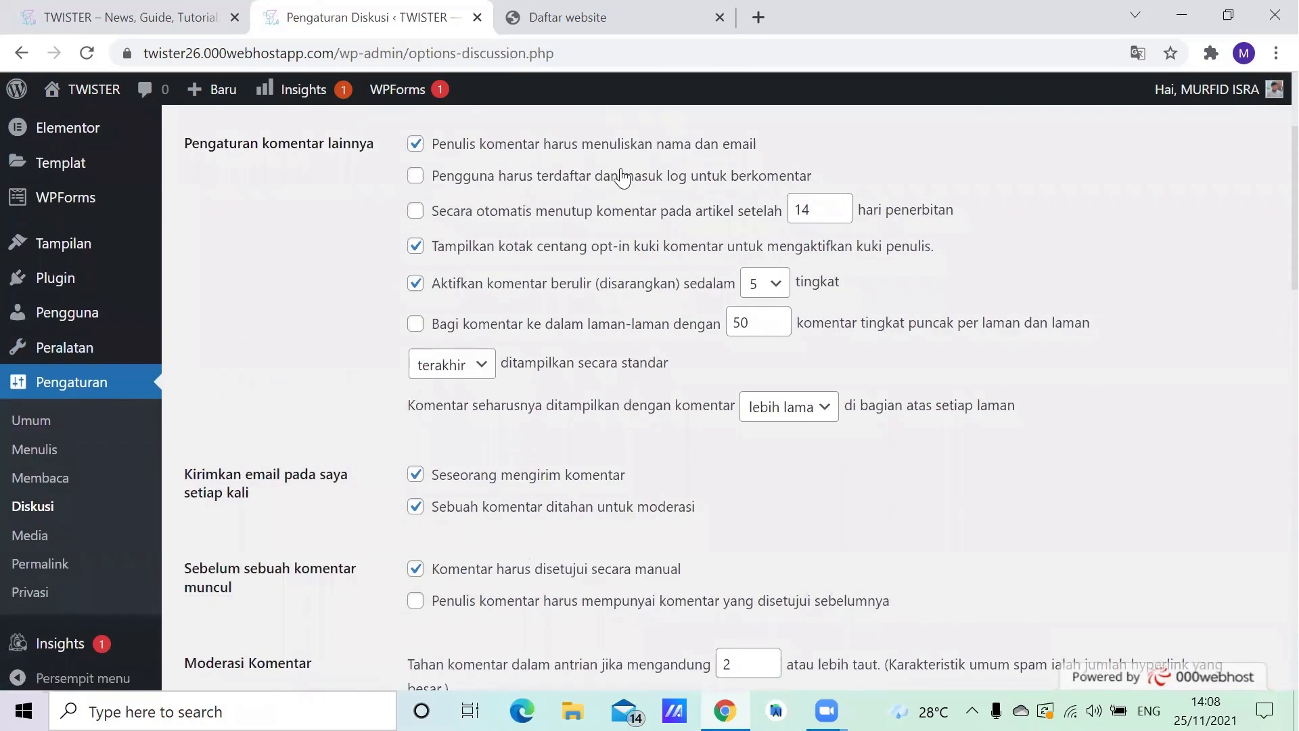
{"action": "scroll", "coordinate": [603, 144], "scroll_direction": "down", "scroll_amount": 5}
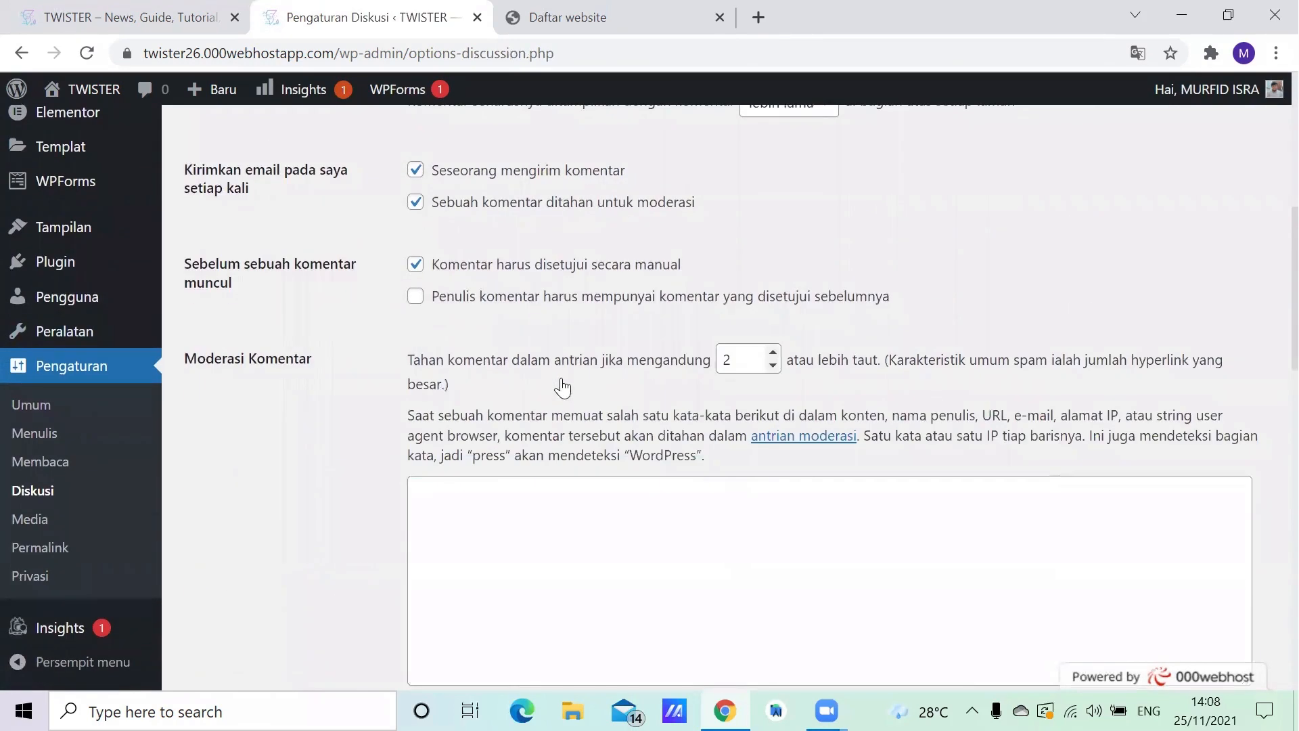
{"action": "scroll", "coordinate": [522, 202], "scroll_direction": "up", "scroll_amount": 1}
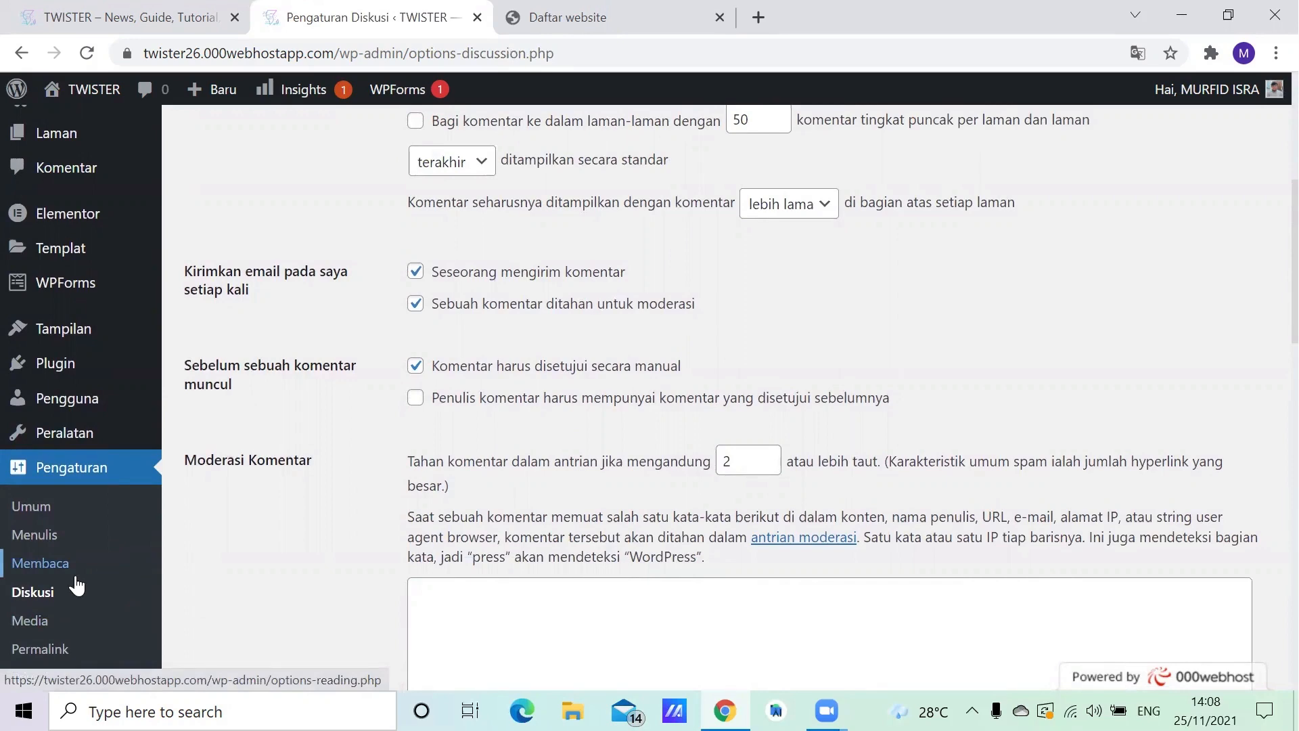
- Examine the media settings, covering thumbnail, medium and large image sizes and the file upload organization option
{"action": "left_click", "coordinate": [40, 626]}
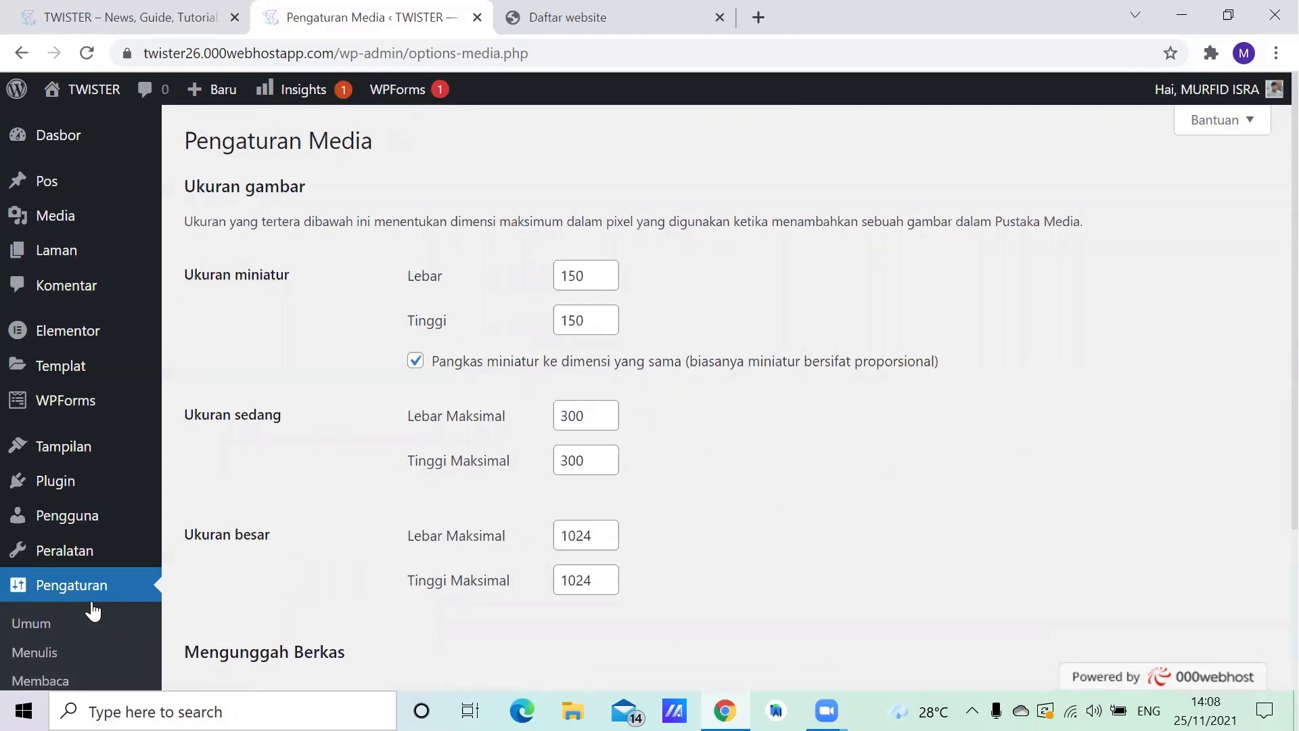
{"action": "scroll", "coordinate": [433, 327], "scroll_direction": "down", "scroll_amount": 1}
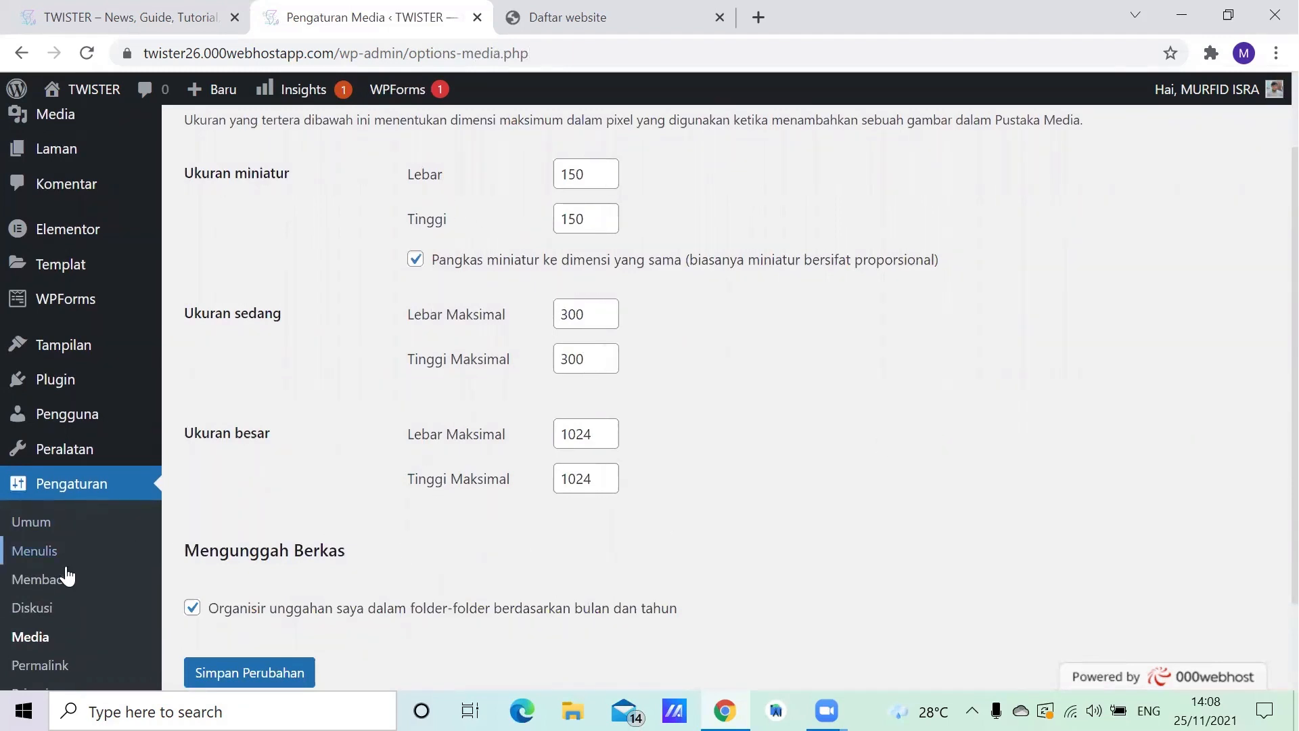
{"action": "scroll", "coordinate": [62, 574], "scroll_direction": "down", "scroll_amount": 1}
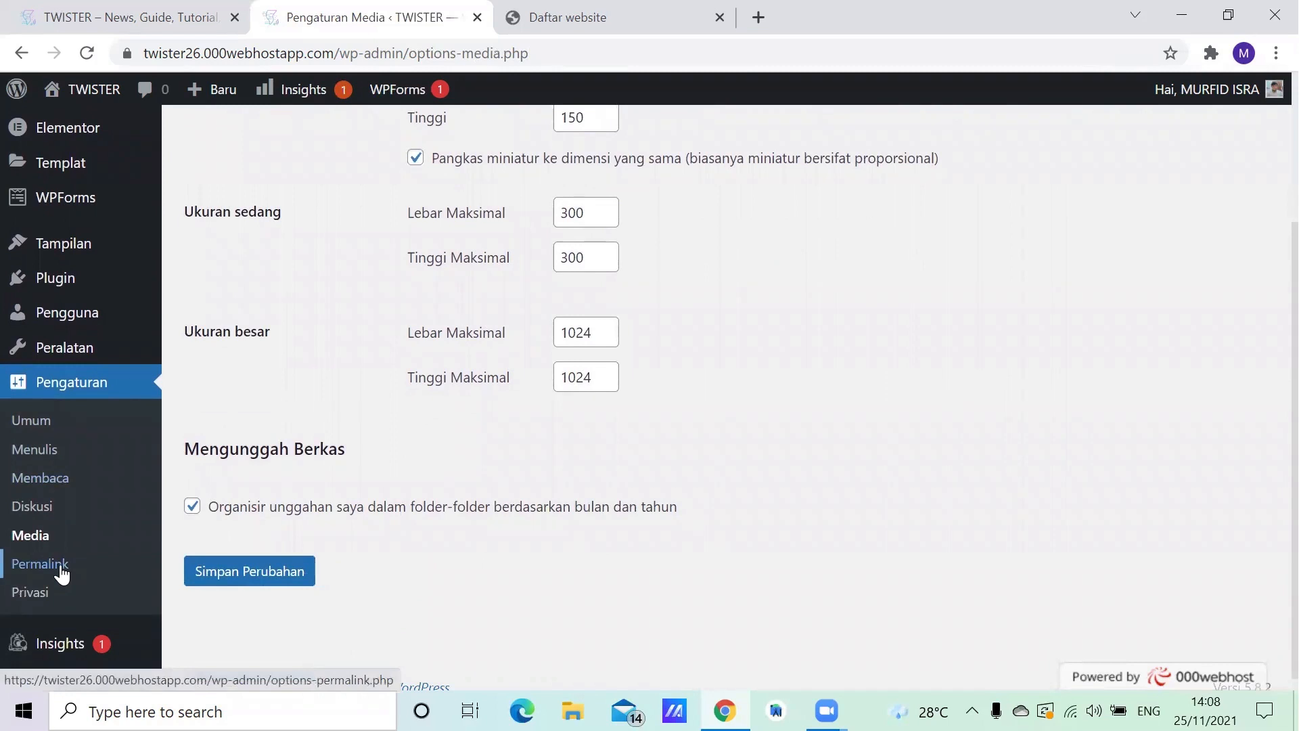
- Examine the permalink settings, from the common URL structures and custom structure tags to the optional category and tag bases
{"action": "left_click", "coordinate": [62, 574]}
{"action": "mouse_move", "coordinate": [88, 551]}
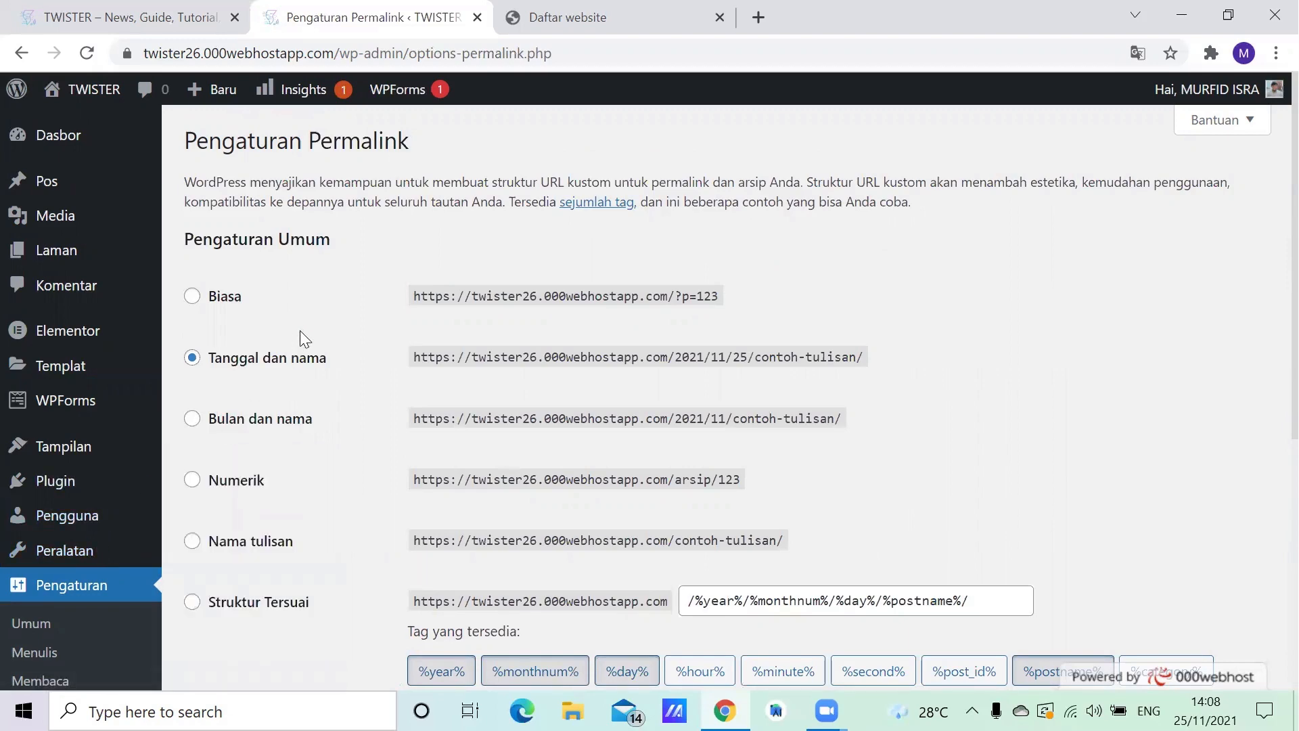
{"action": "scroll", "coordinate": [299, 335], "scroll_direction": "down", "scroll_amount": 2}
{"action": "scroll", "coordinate": [233, 275], "scroll_direction": "up", "scroll_amount": 2}
{"action": "scroll", "coordinate": [331, 317], "scroll_direction": "down", "scroll_amount": 5}
{"action": "scroll", "coordinate": [282, 325], "scroll_direction": "up", "scroll_amount": 2}
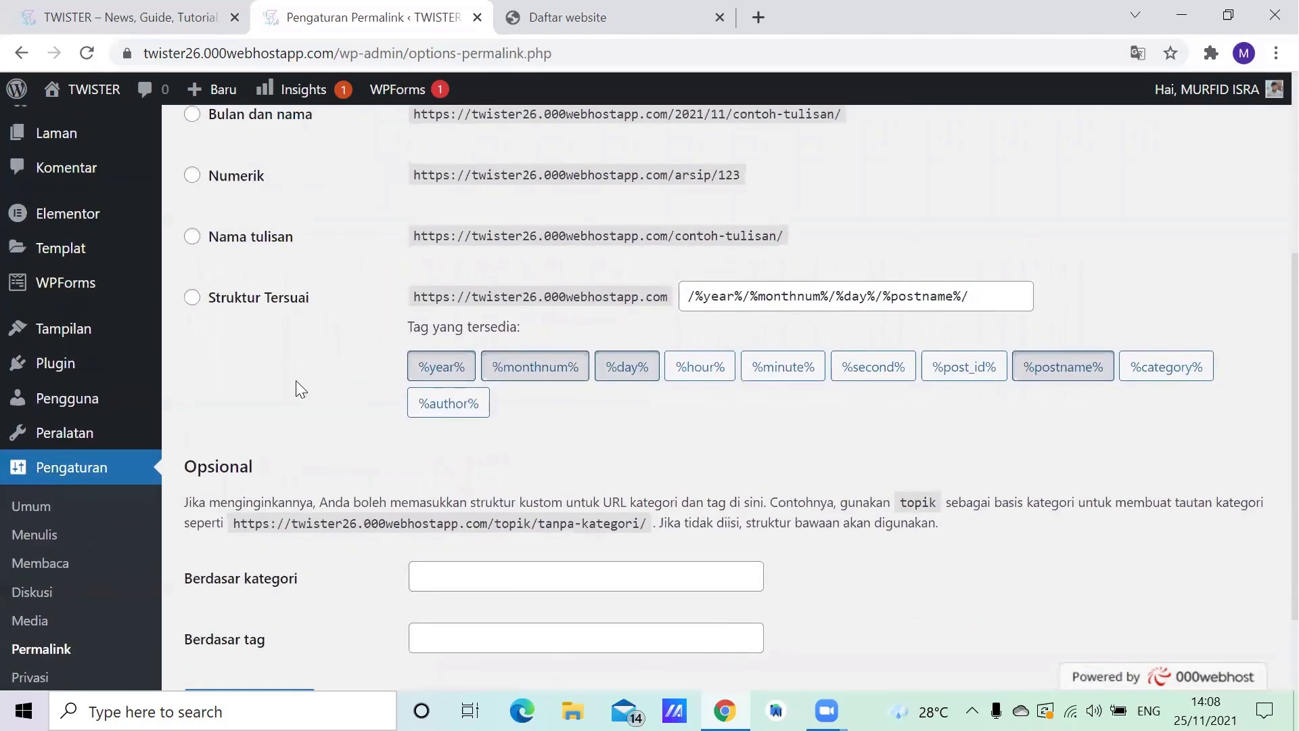
{"action": "scroll", "coordinate": [296, 381], "scroll_direction": "down", "scroll_amount": 2}
{"action": "scroll", "coordinate": [374, 401], "scroll_direction": "up", "scroll_amount": 5}
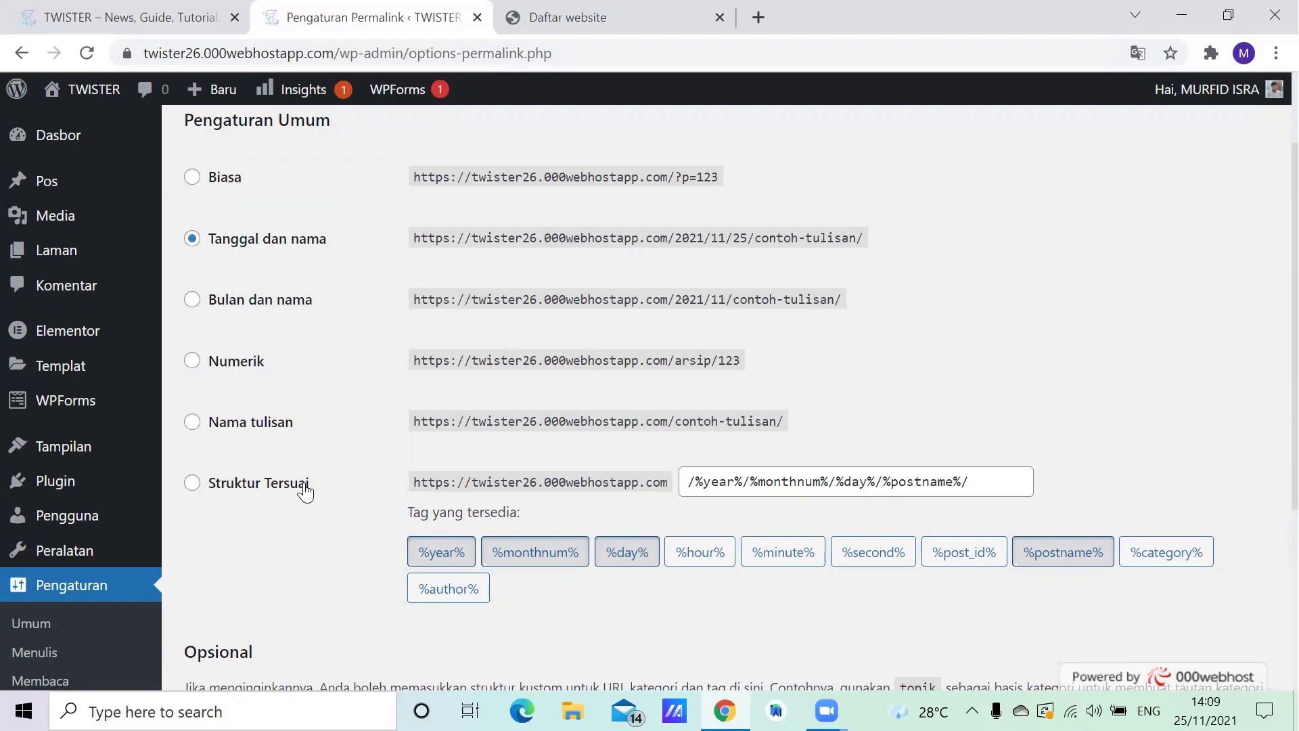
{"action": "scroll", "coordinate": [308, 474], "scroll_direction": "down", "scroll_amount": 1}
{"action": "scroll", "coordinate": [421, 400], "scroll_direction": "down", "scroll_amount": 3}
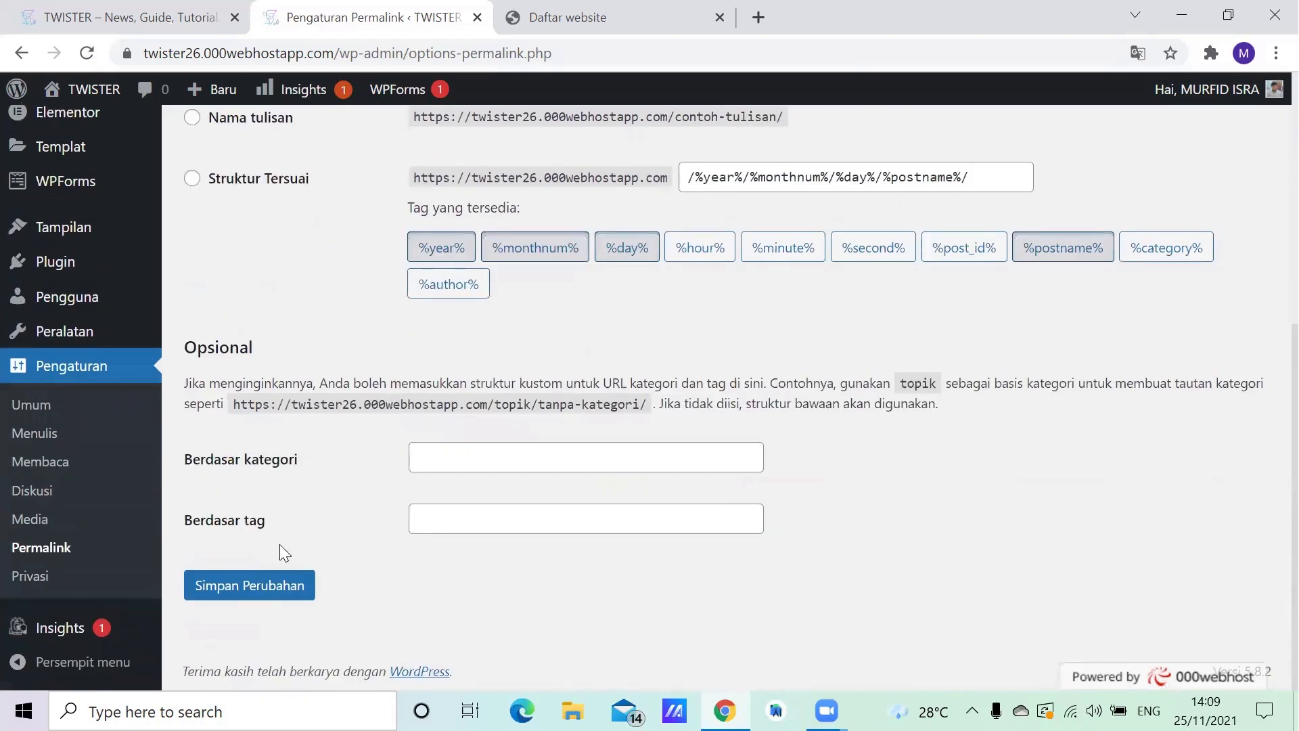
{"action": "scroll", "coordinate": [647, 396], "scroll_direction": "up", "scroll_amount": 1}
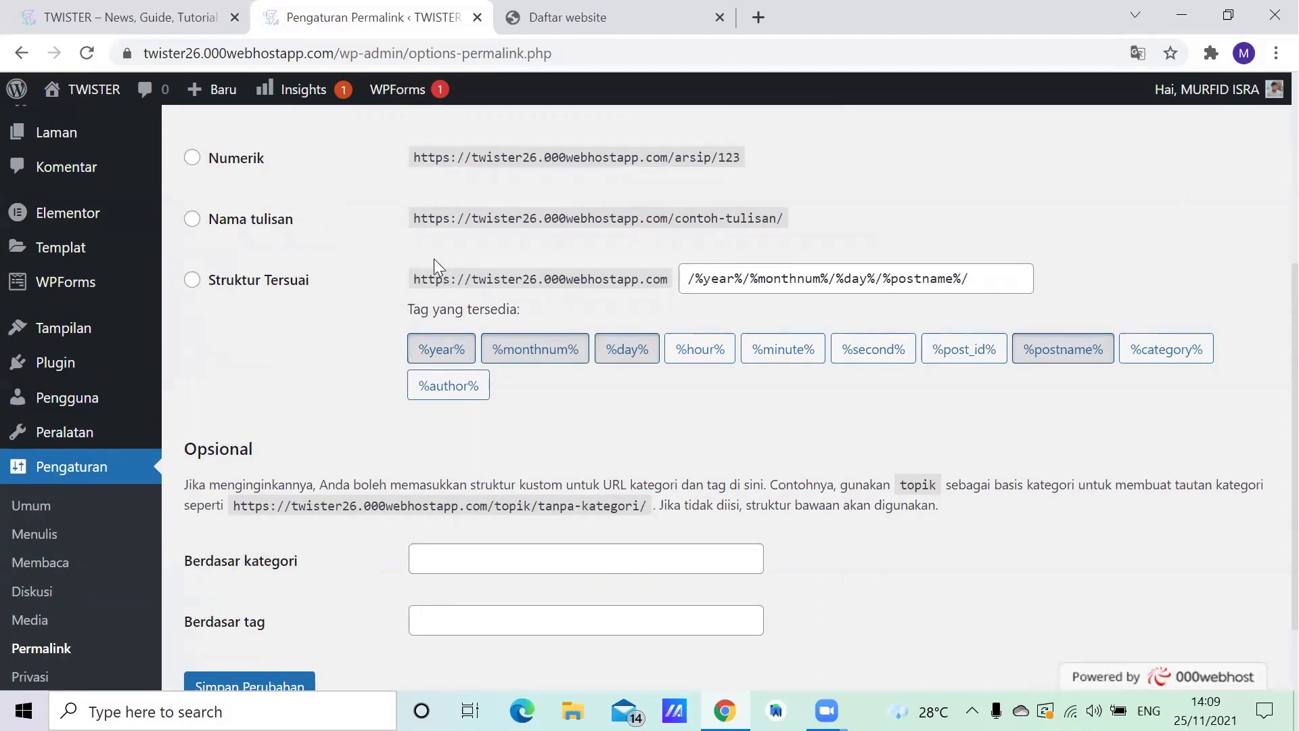
{"action": "scroll", "coordinate": [433, 259], "scroll_direction": "up", "scroll_amount": 3}
{"action": "scroll", "coordinate": [397, 289], "scroll_direction": "up", "scroll_amount": 1}
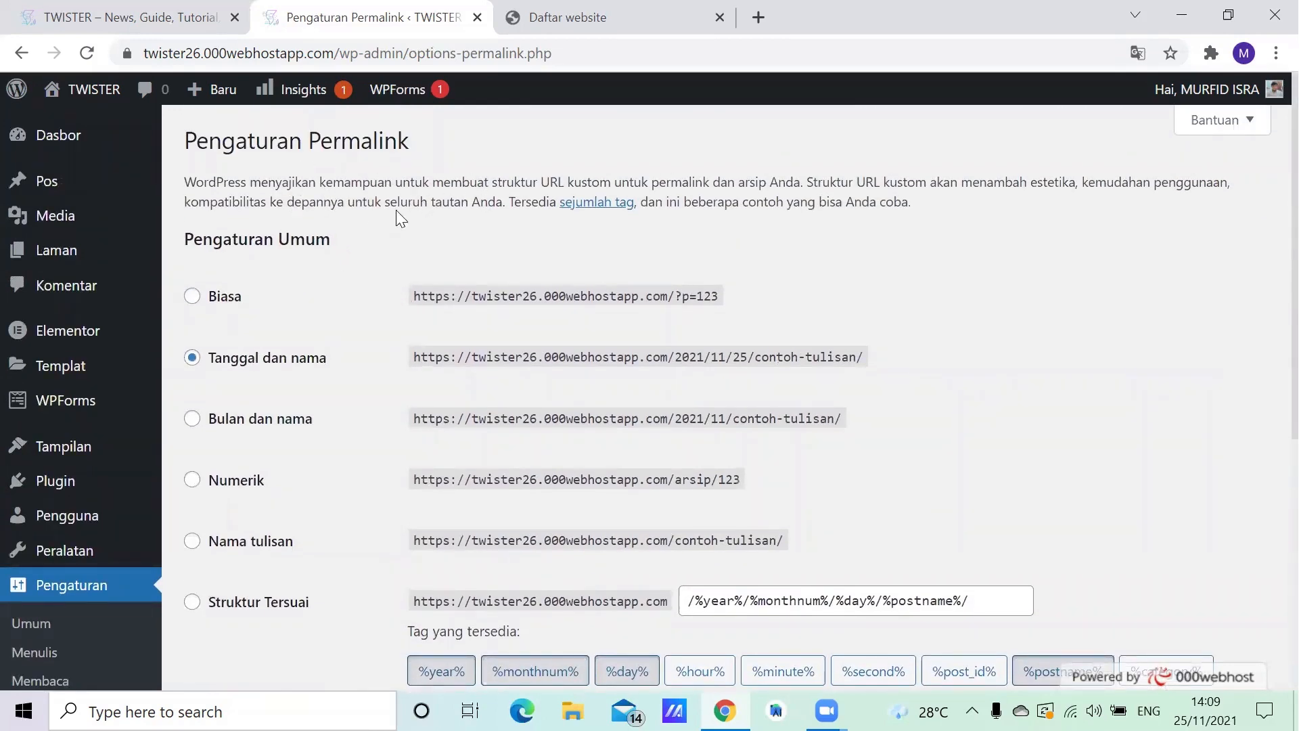
{"action": "scroll", "coordinate": [429, 243], "scroll_direction": "down", "scroll_amount": 1}
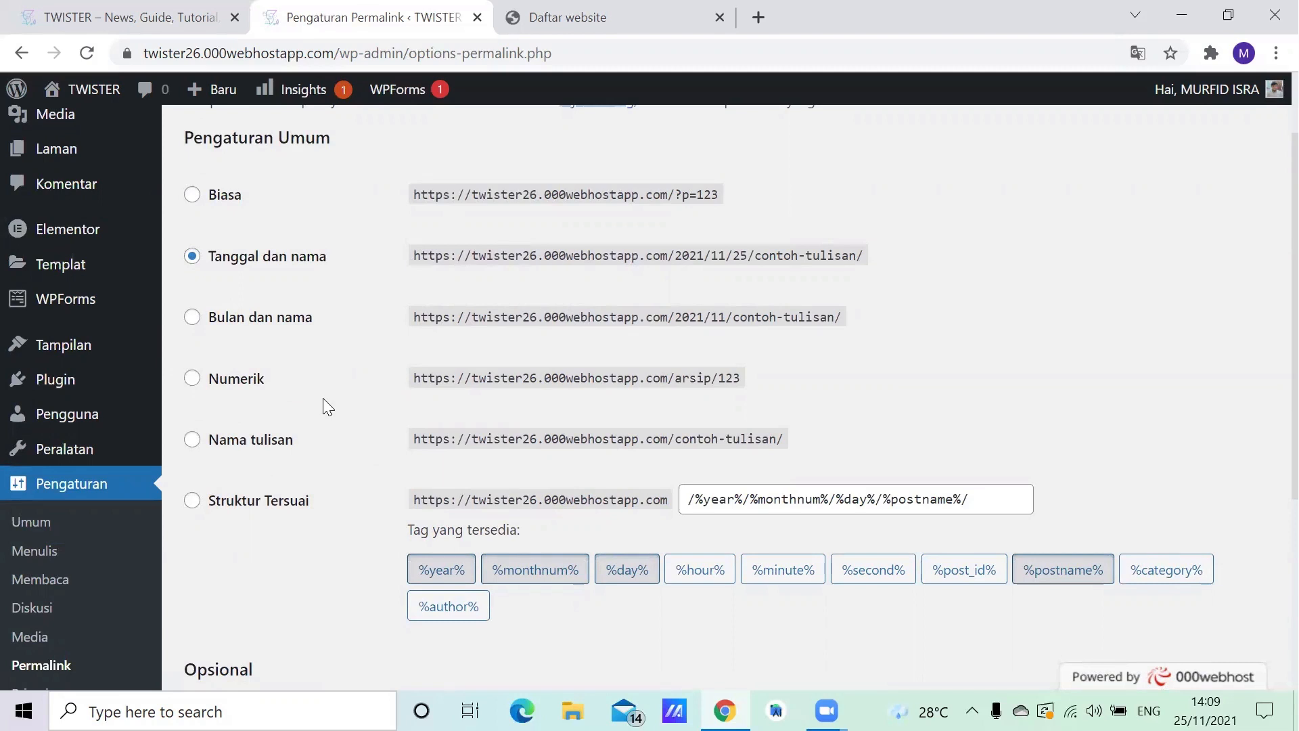
- Switch to the 000webhost website list and open the management dashboard of the twister26 site
{"action": "left_click", "coordinate": [554, 33]}
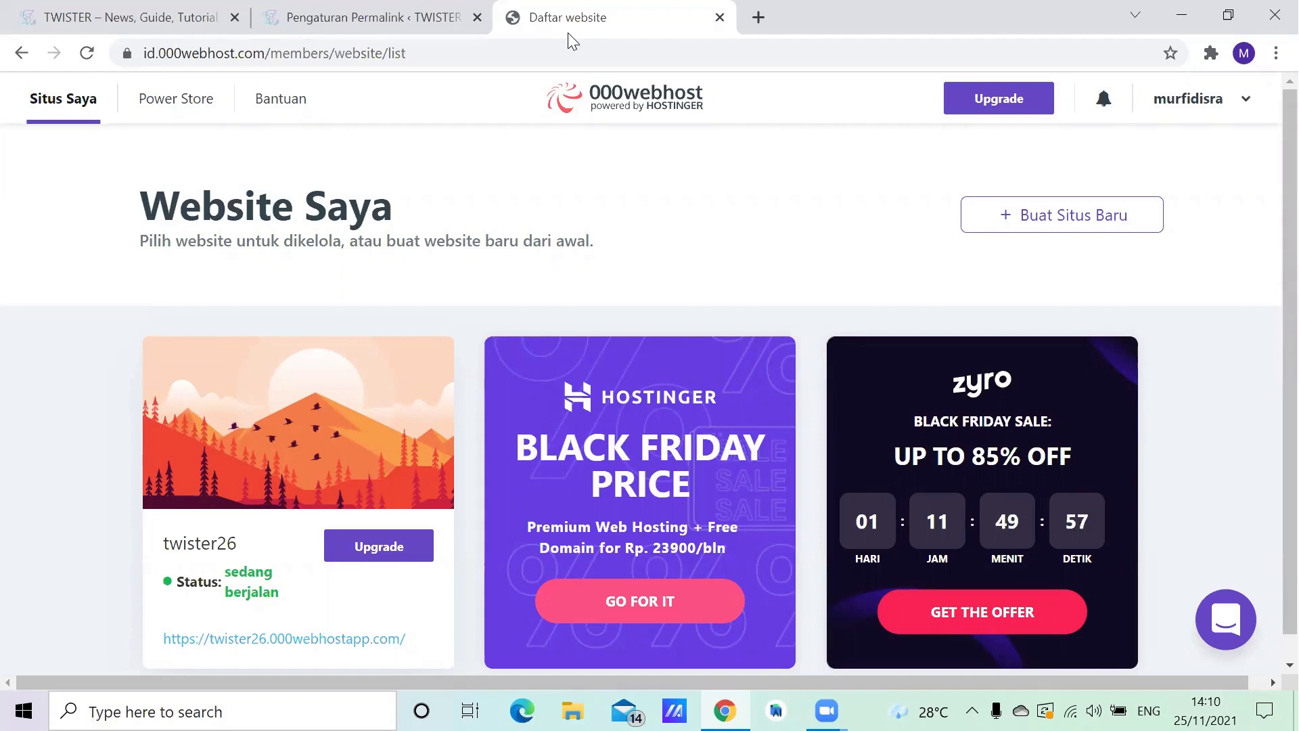
{"action": "mouse_move", "coordinate": [307, 398]}
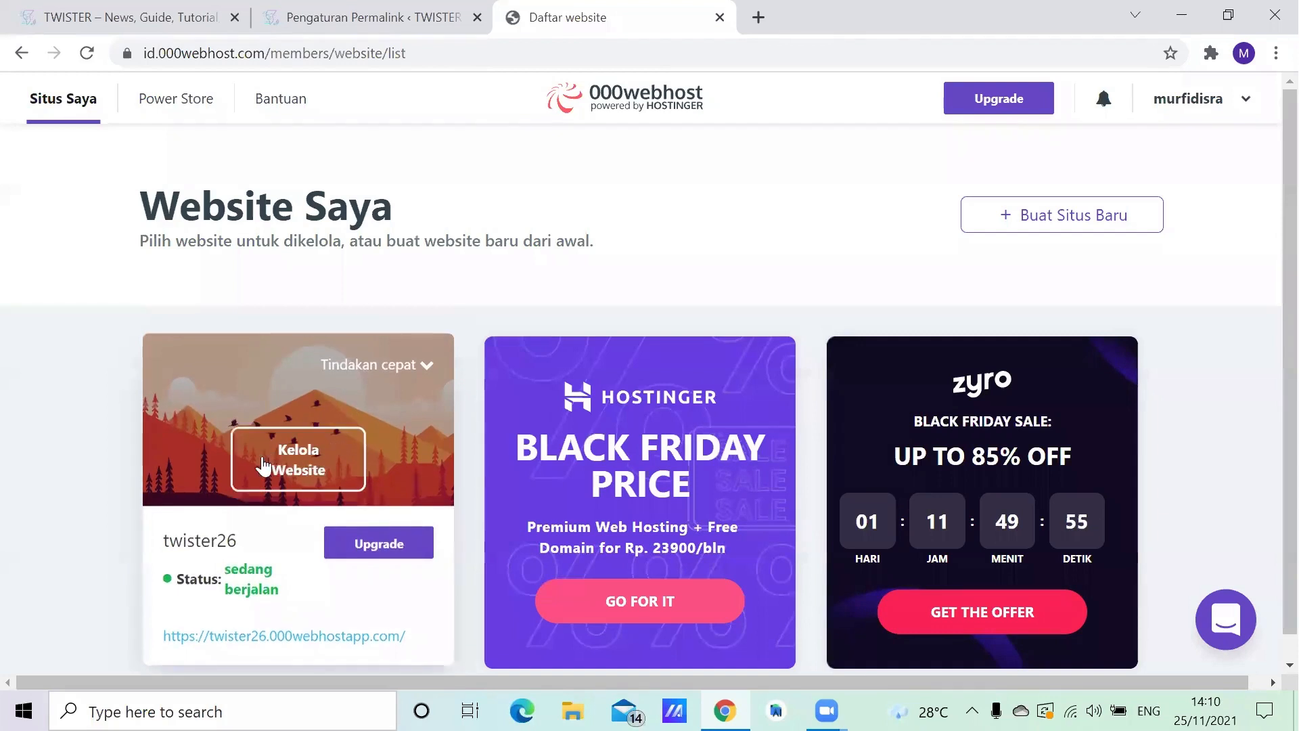
{"action": "left_click", "coordinate": [297, 459]}
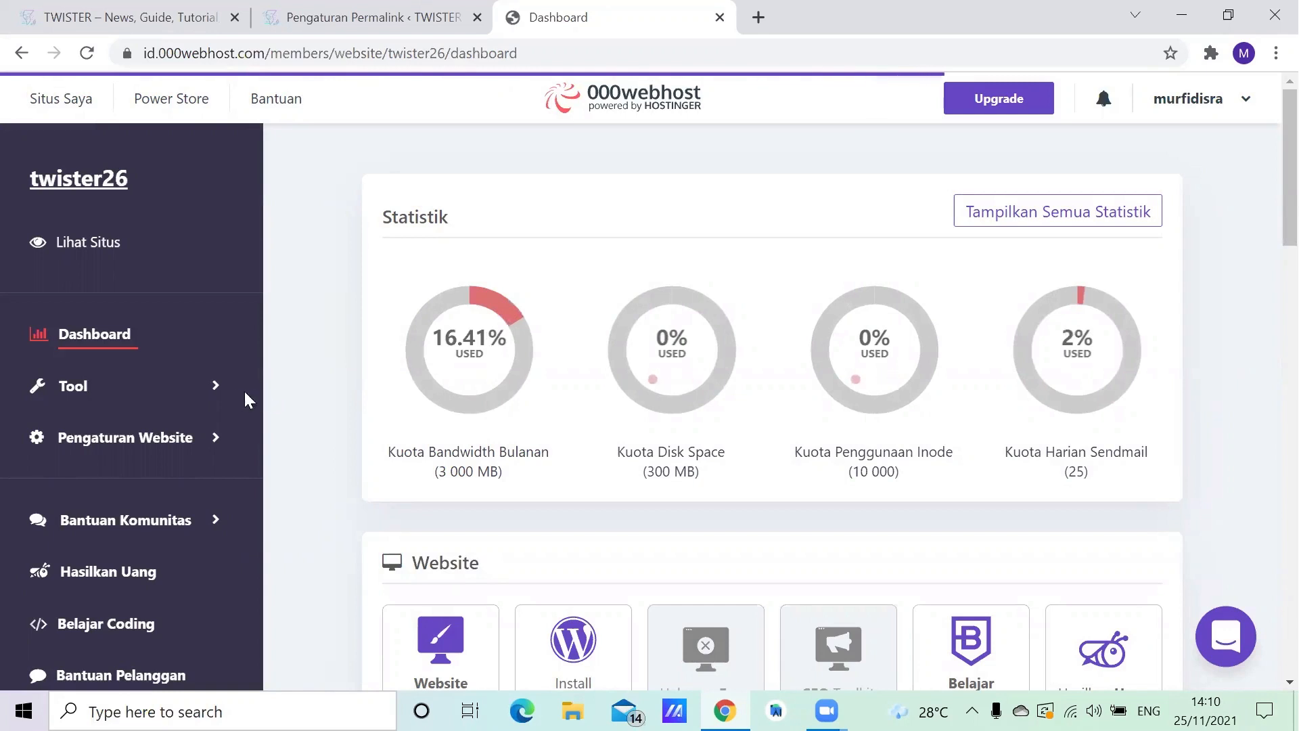
- Open the File Manager from the twister26 hosting tools, launch its file upload view and open the public_html folder
{"action": "left_click", "coordinate": [74, 387]}
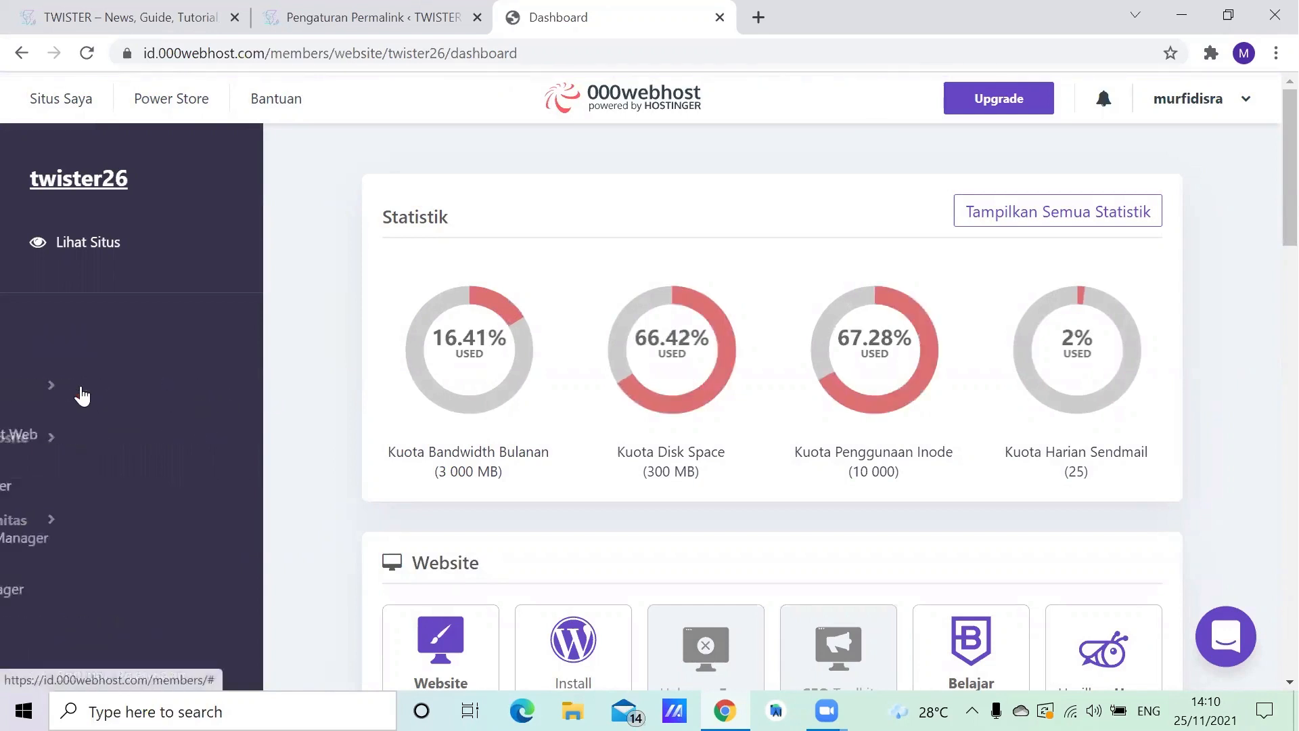
{"action": "scroll", "coordinate": [128, 400], "scroll_direction": "down", "scroll_amount": 2}
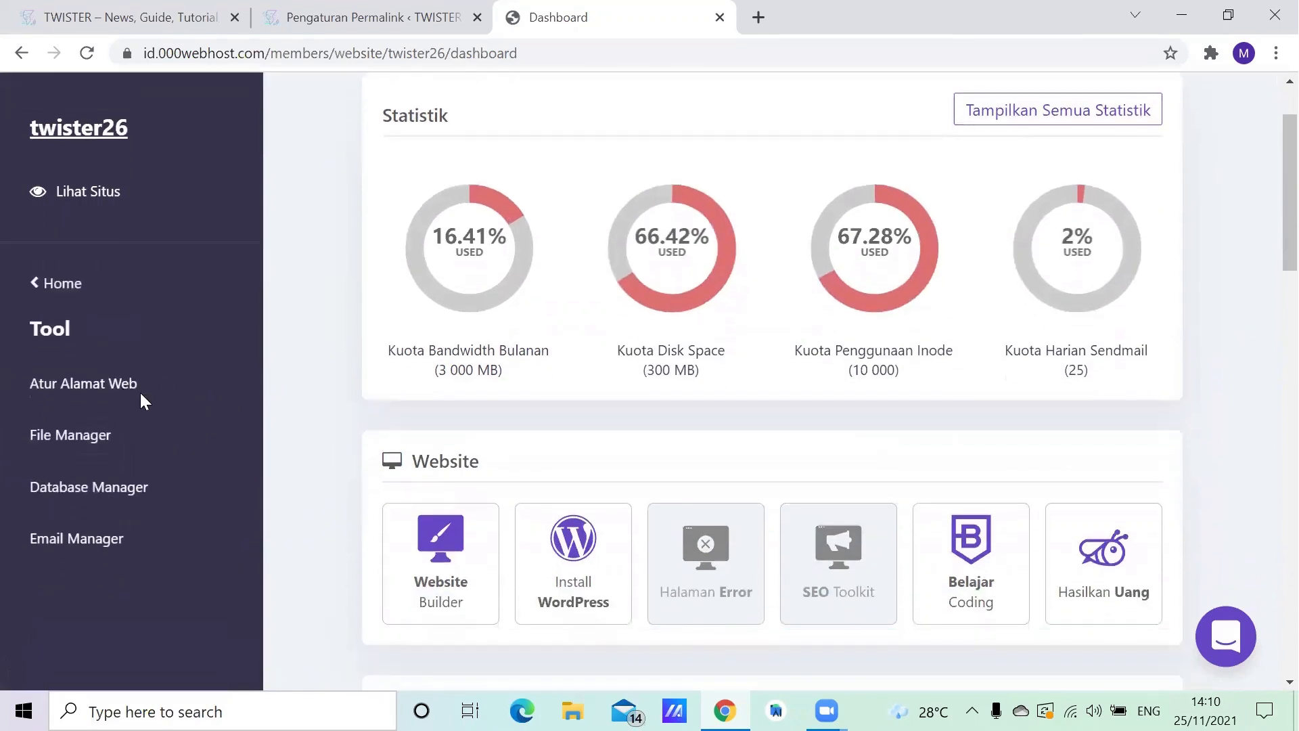
{"action": "left_click", "coordinate": [88, 488]}
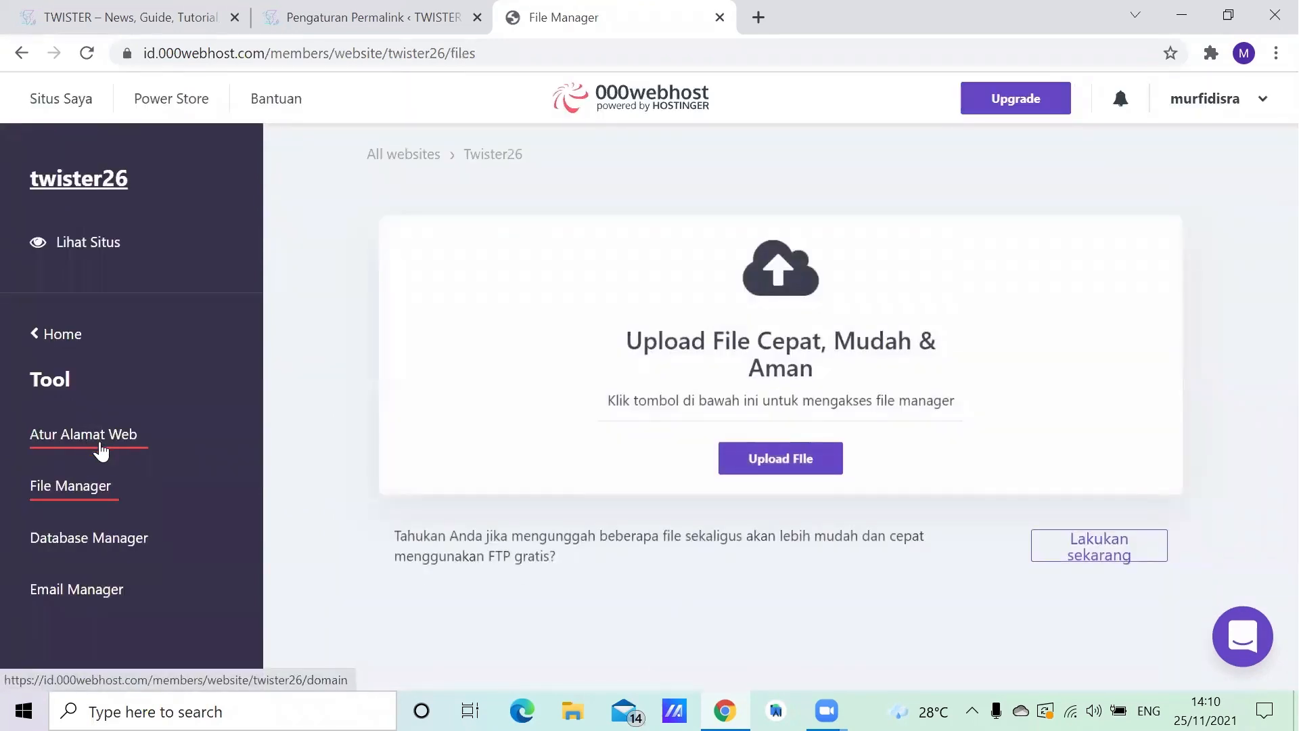
{"action": "left_click", "coordinate": [780, 458]}
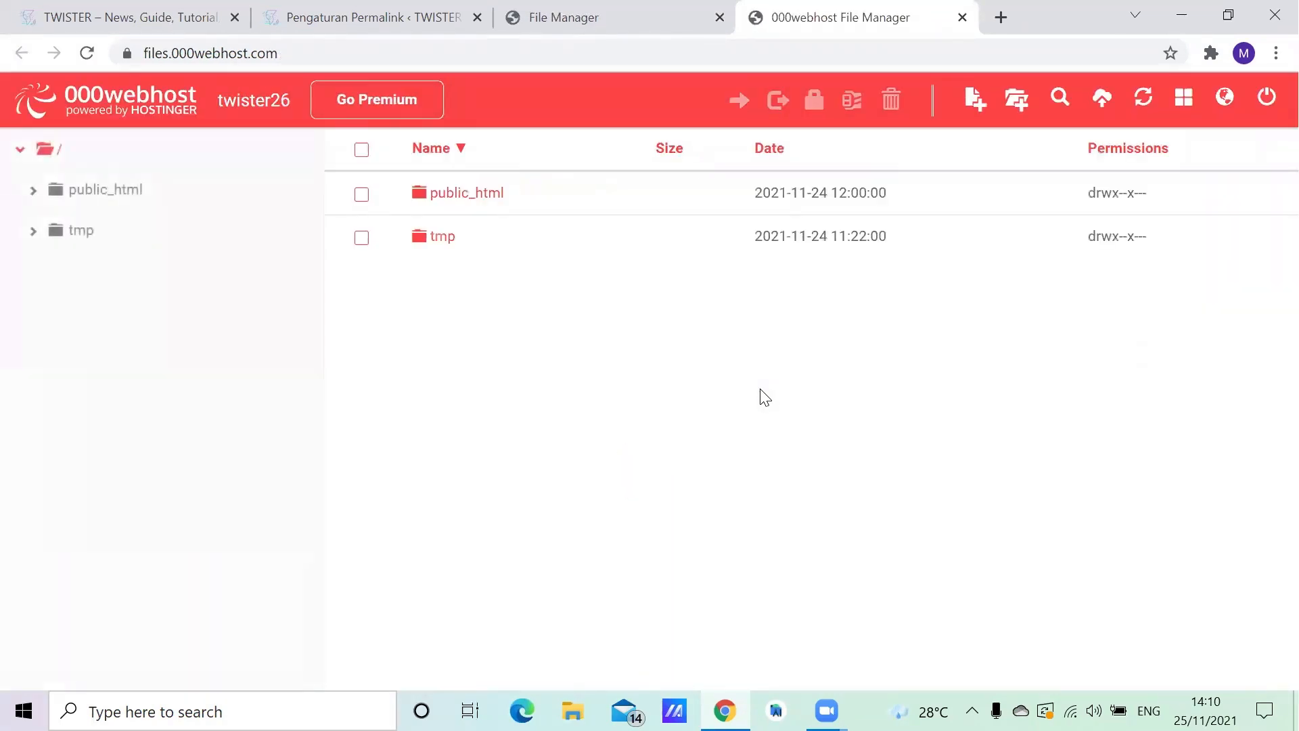
{"action": "double_click", "coordinate": [485, 197]}
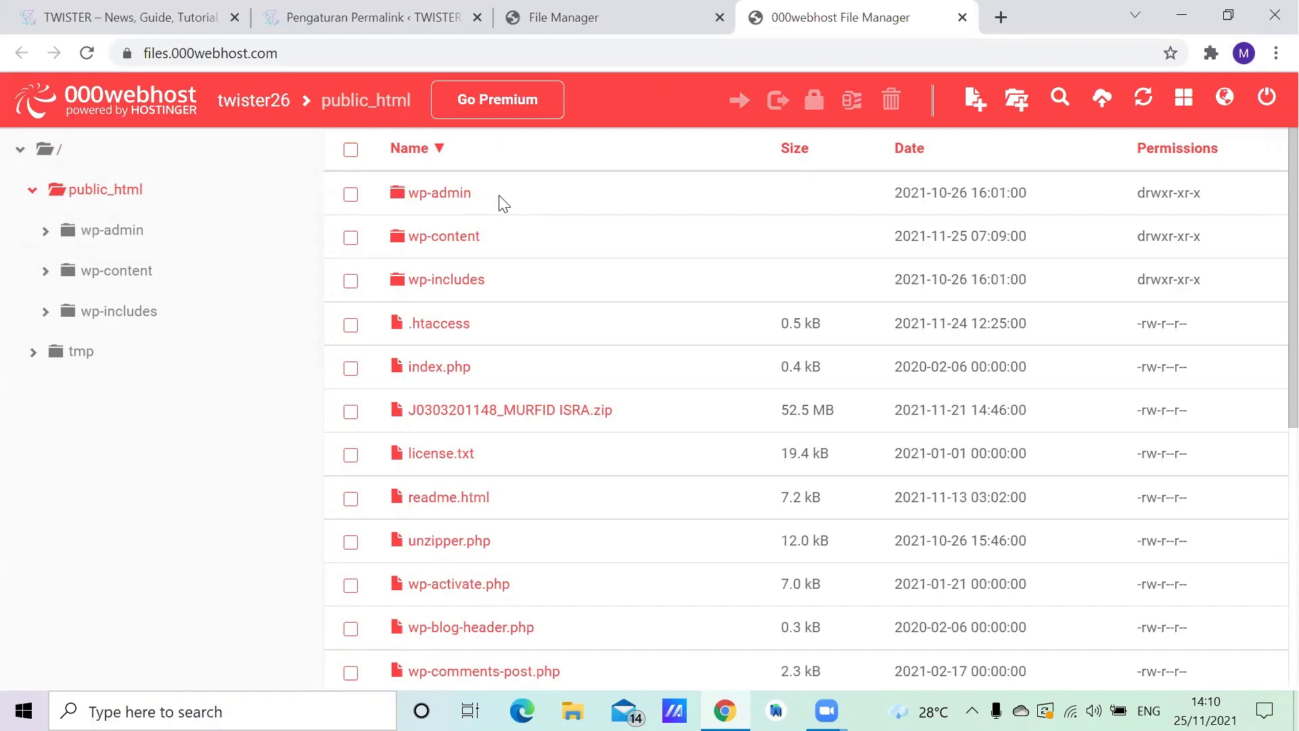
- Close the public_html file view, open the Database Manager of the twister26 site and launch PhpMyAdmin for its listed database
{"action": "key", "text": "ctrl+w"}
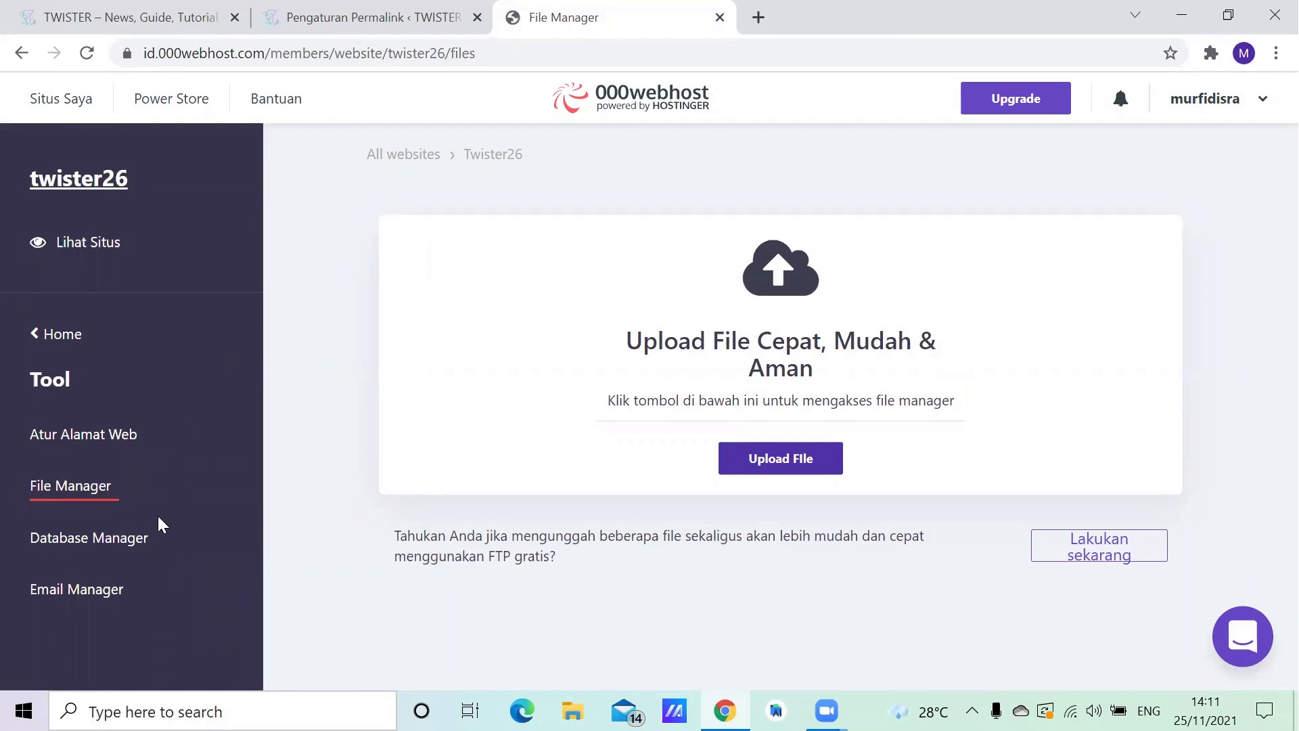
{"action": "left_click", "coordinate": [133, 536]}
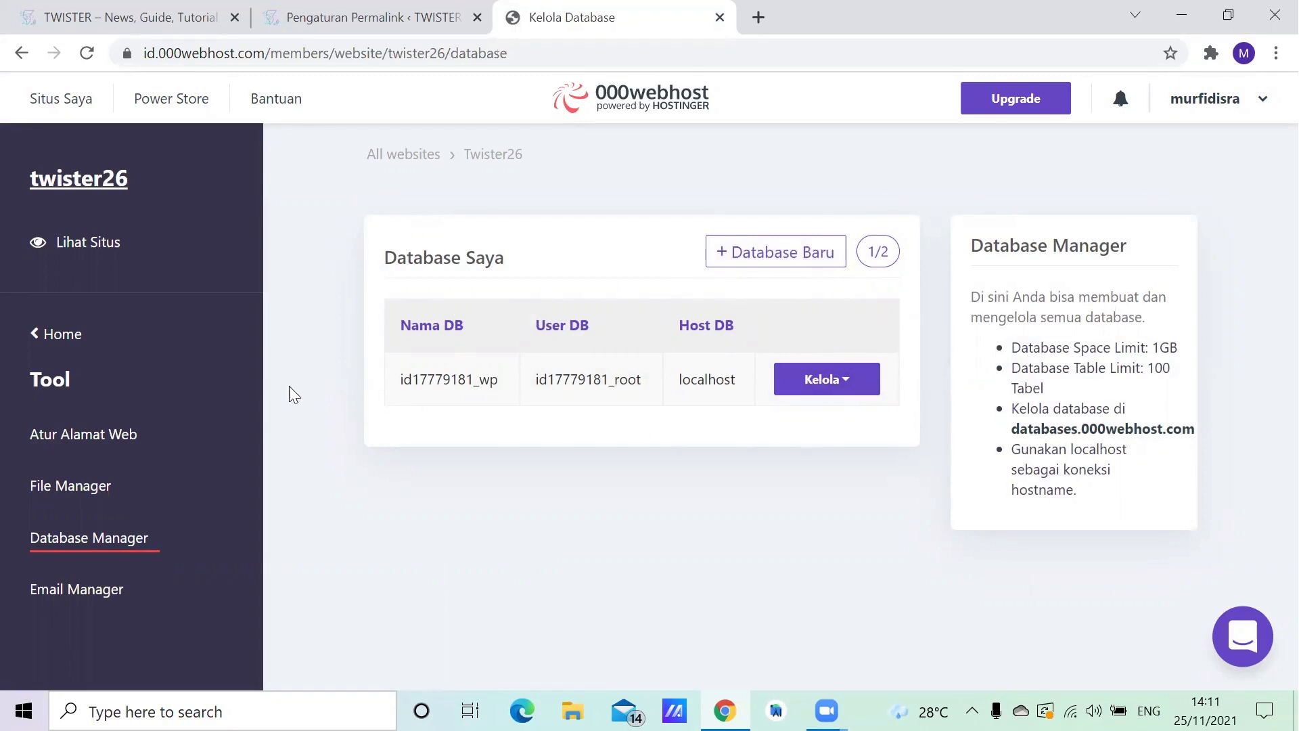
{"action": "left_click", "coordinate": [858, 388]}
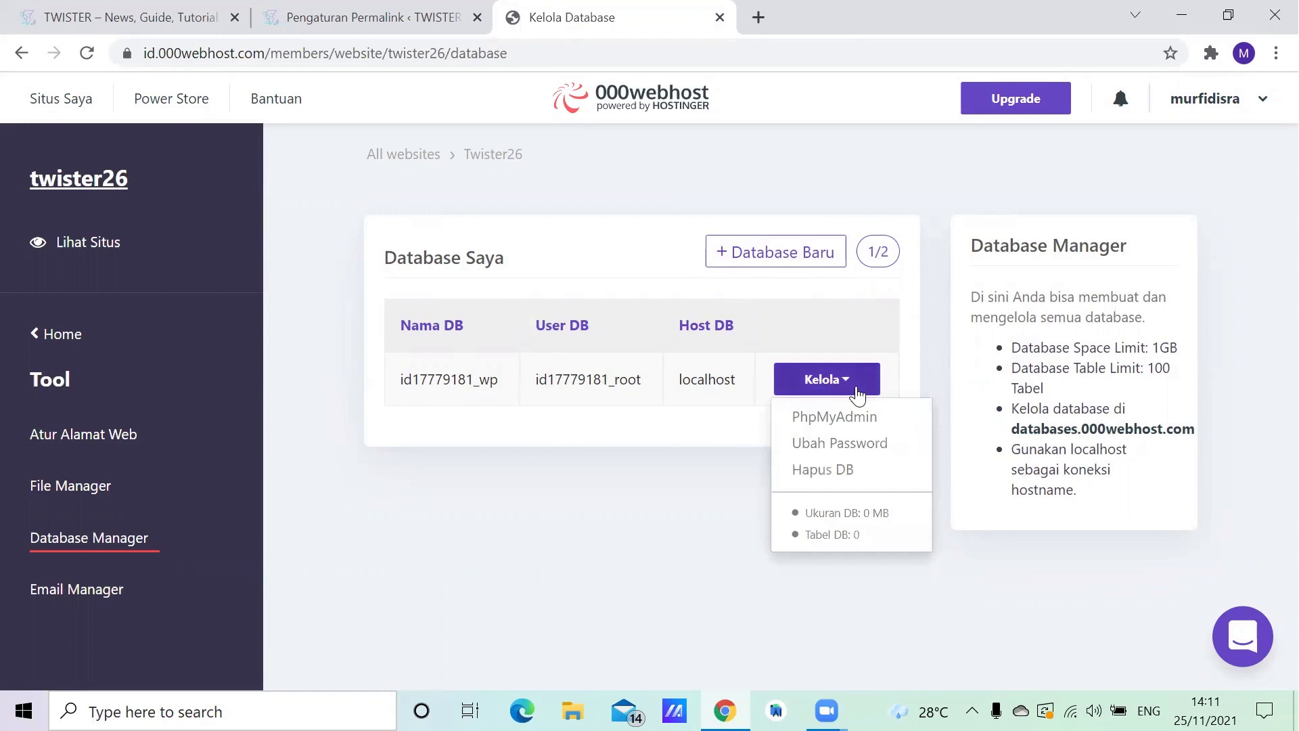
{"action": "left_click", "coordinate": [837, 423]}
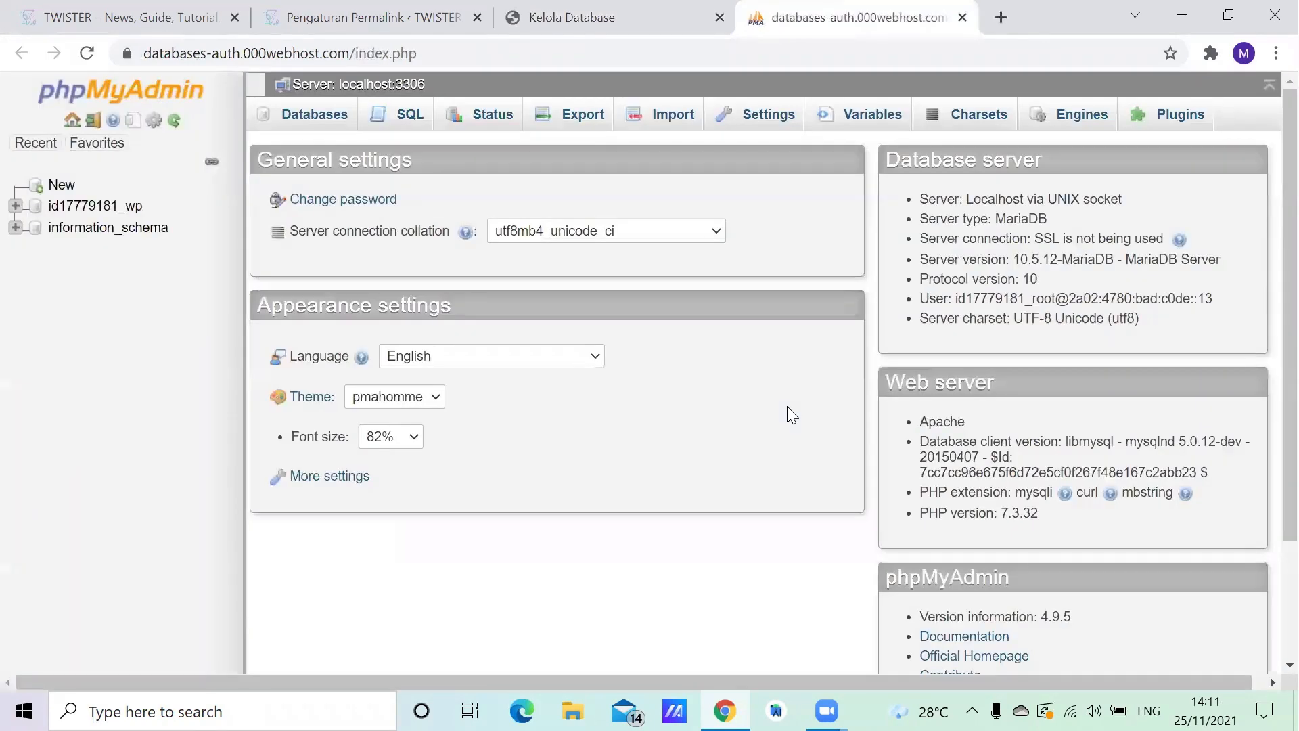
- Examine the phpMyAdmin overview, then open the site's WordPress database and look through its list of wp_ tables
{"action": "scroll", "coordinate": [786, 406], "scroll_direction": "down", "scroll_amount": 1}
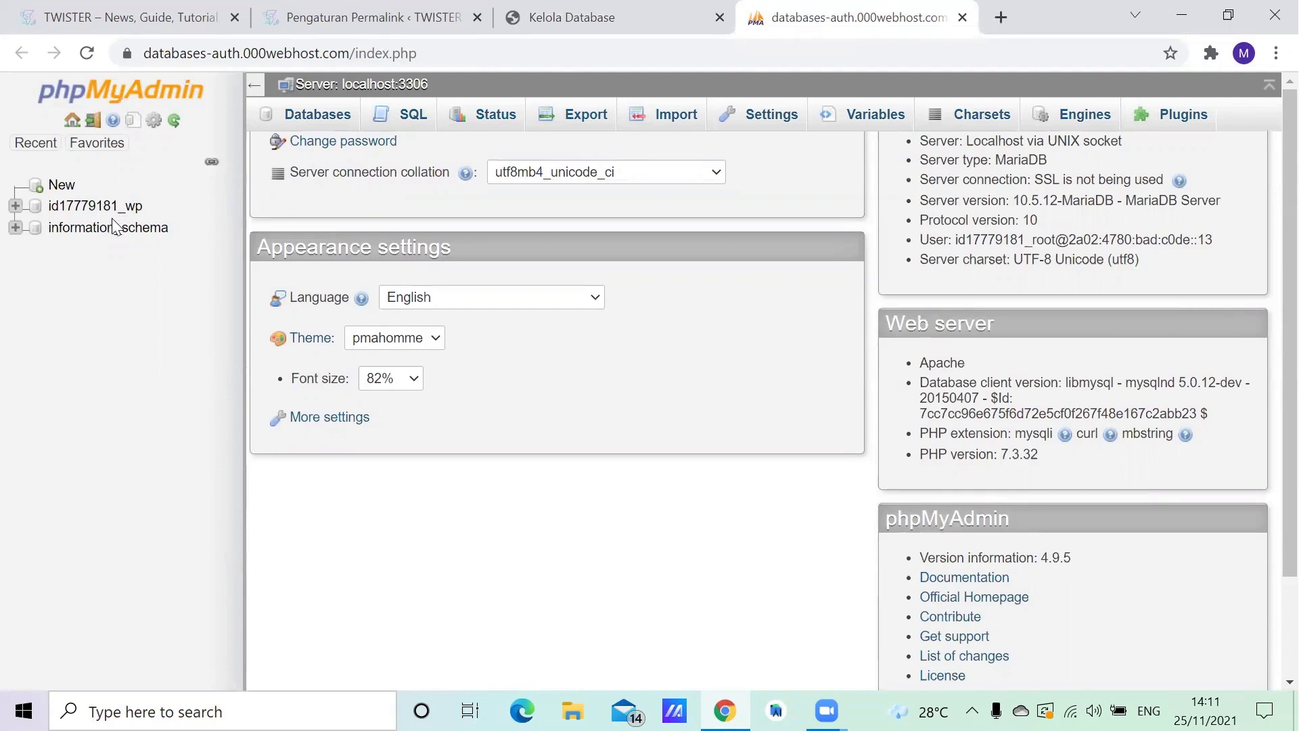
{"action": "scroll", "coordinate": [81, 207], "scroll_direction": "down", "scroll_amount": 1}
{"action": "left_click", "coordinate": [105, 208]}
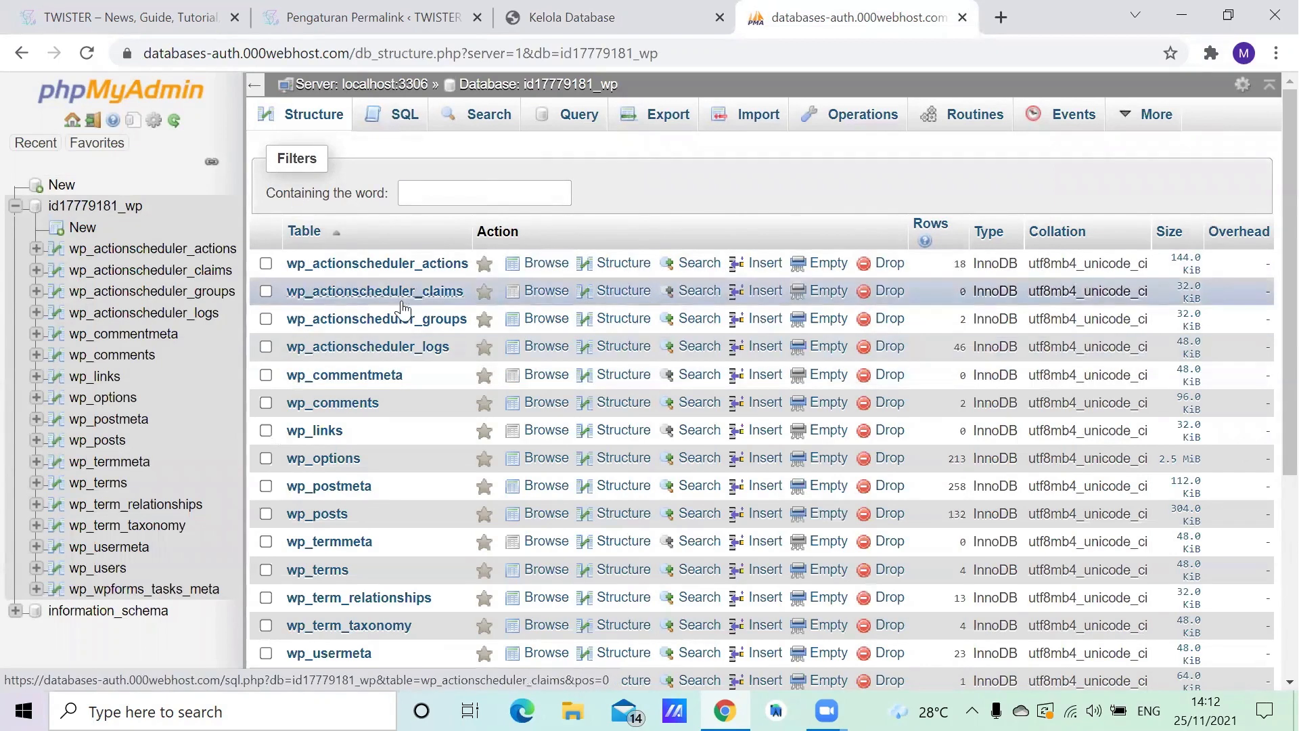
{"action": "scroll", "coordinate": [406, 298], "scroll_direction": "down", "scroll_amount": 2}
{"action": "scroll", "coordinate": [449, 290], "scroll_direction": "up", "scroll_amount": 1}
{"action": "scroll", "coordinate": [433, 254], "scroll_direction": "down", "scroll_amount": 2}
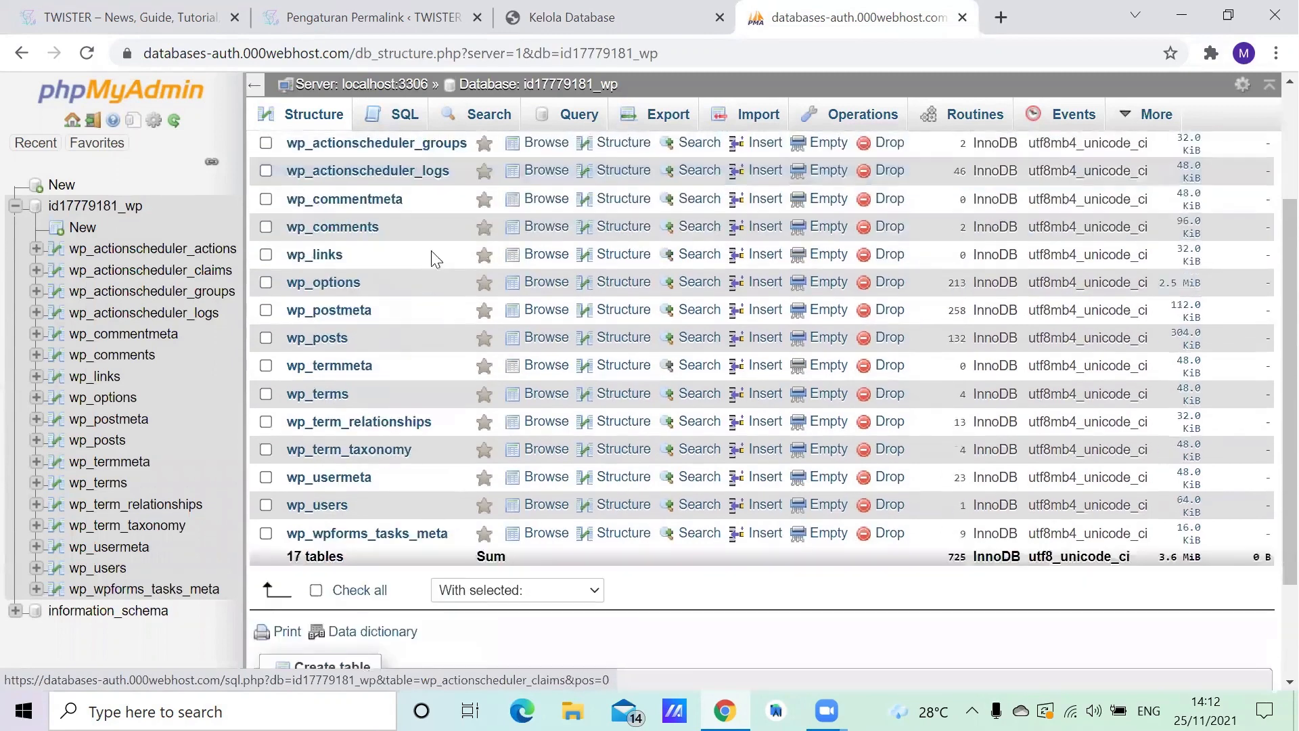
{"action": "scroll", "coordinate": [433, 271], "scroll_direction": "up", "scroll_amount": 1}
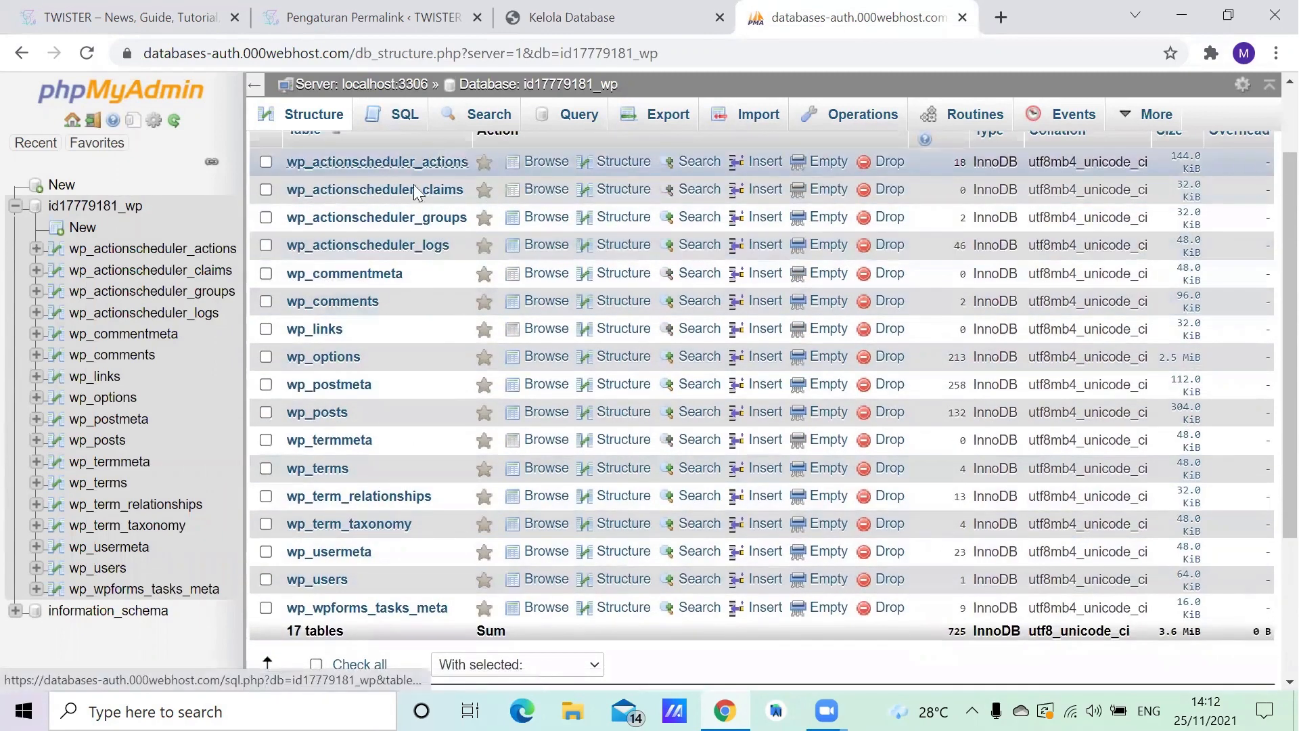
{"action": "scroll", "coordinate": [413, 184], "scroll_direction": "up", "scroll_amount": 2}
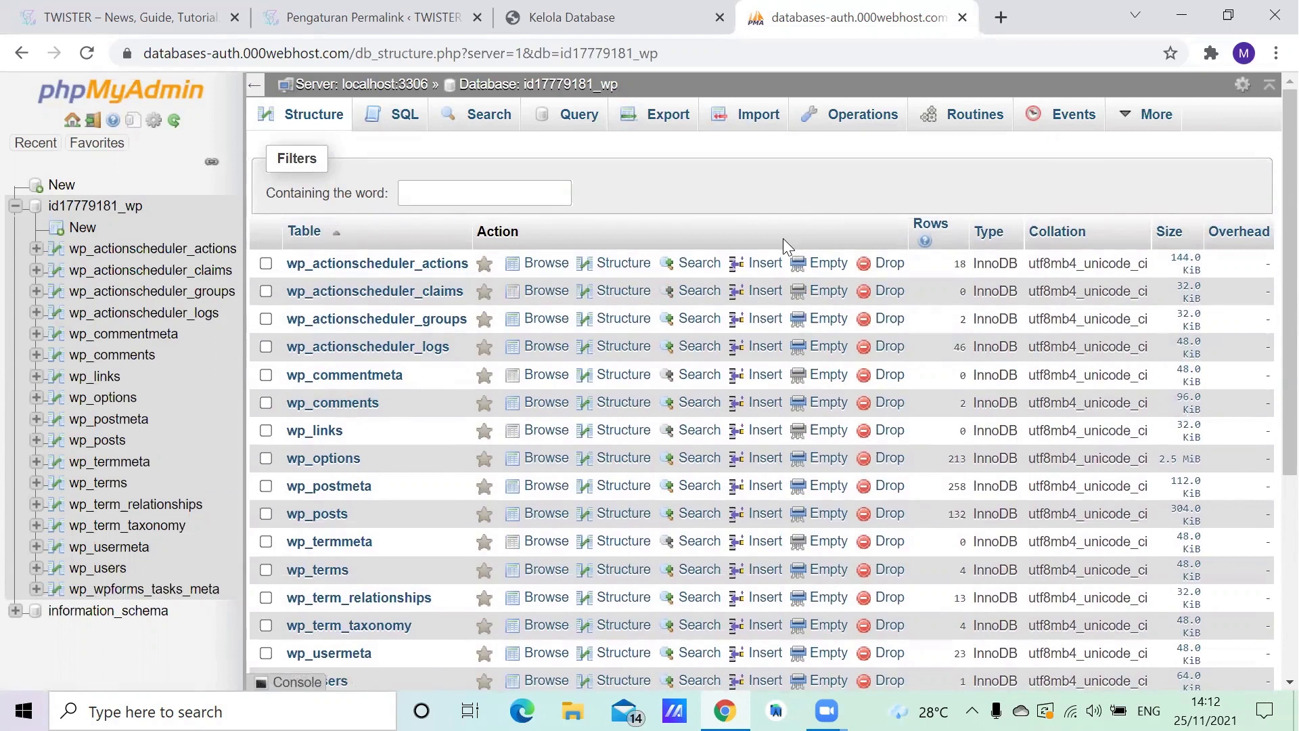
- Examine the post "Game Monark resmi akan dirilis pada 14 Oktober 2021" and its comment section on the TWISTER site, and return to the home page
{"action": "left_click", "coordinate": [111, 8]}
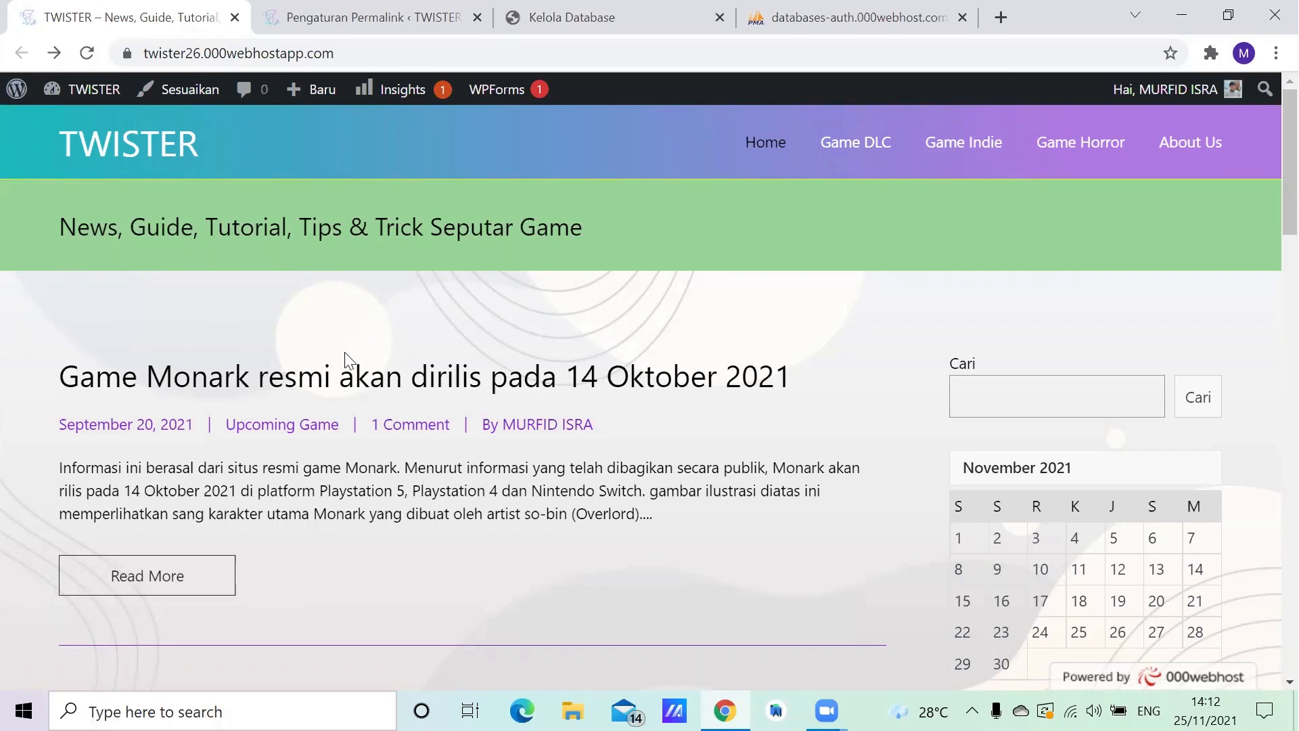
{"action": "left_click", "coordinate": [370, 374]}
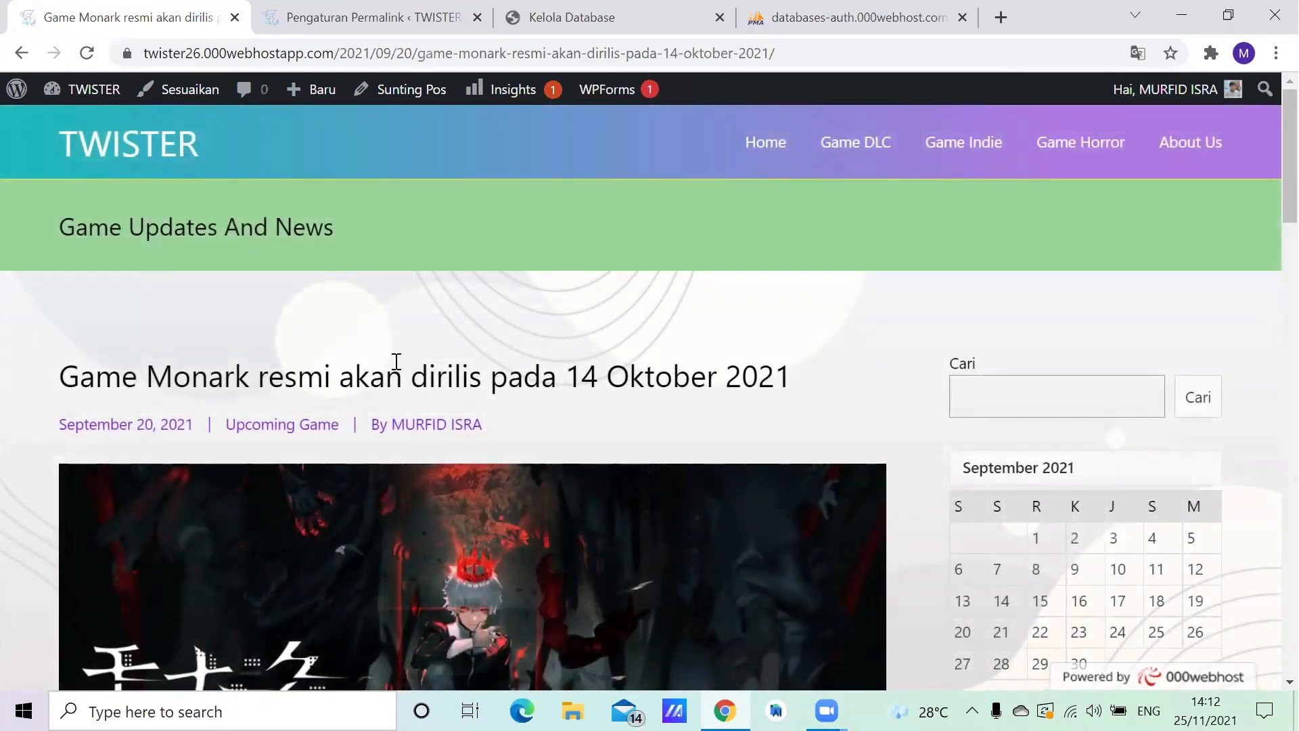
{"action": "scroll", "coordinate": [498, 416], "scroll_direction": "down", "scroll_amount": 3}
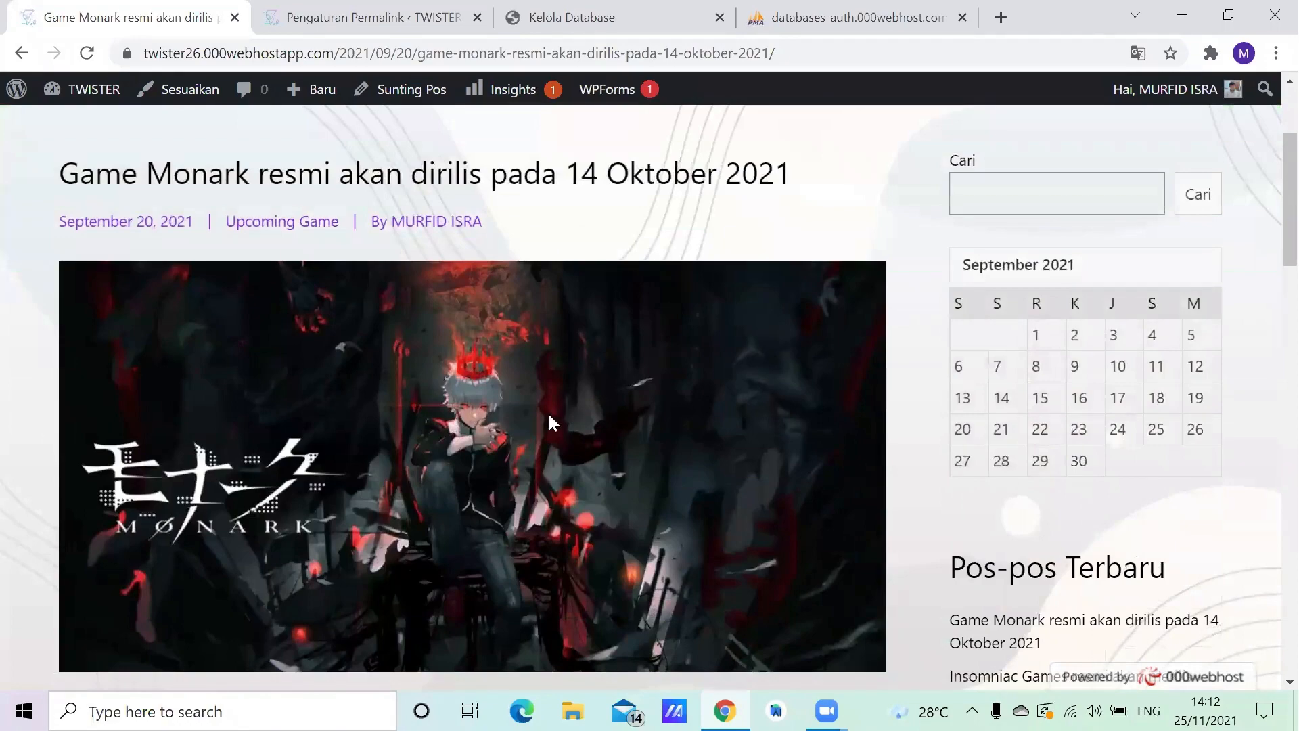
{"action": "scroll", "coordinate": [551, 409], "scroll_direction": "down", "scroll_amount": 6}
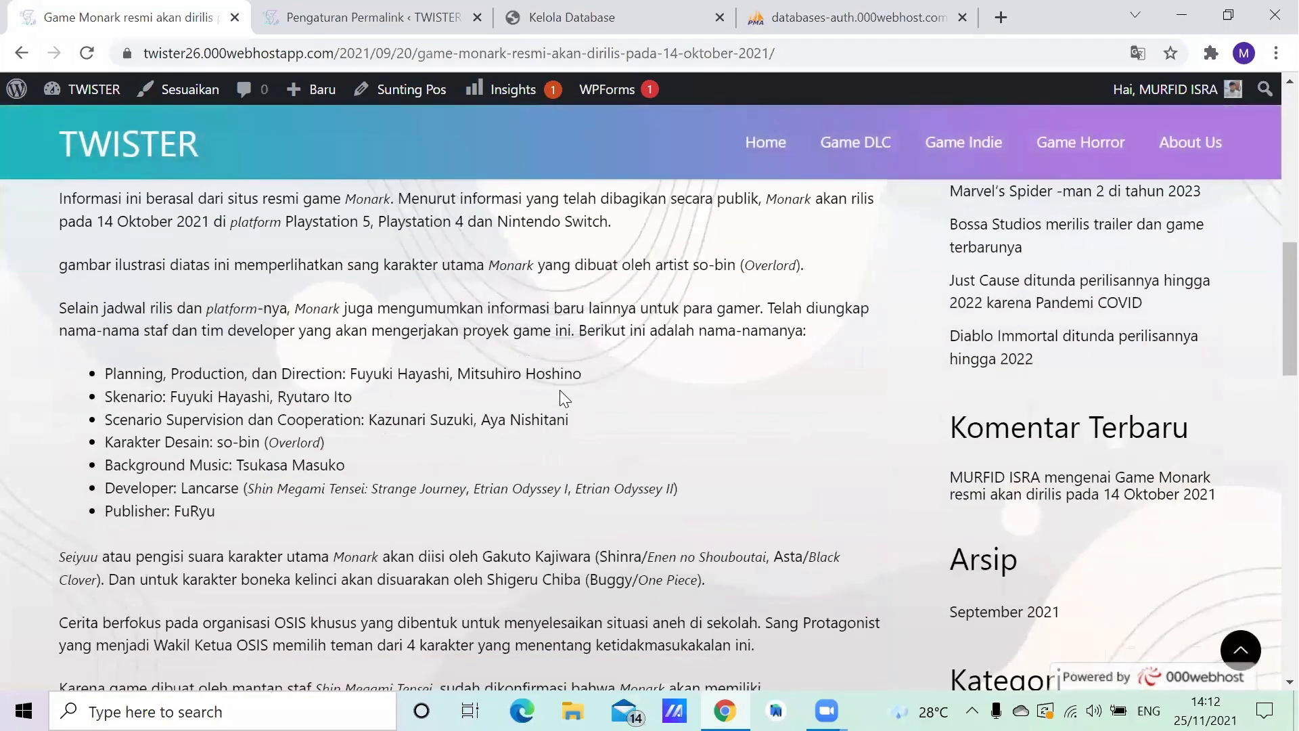
{"action": "scroll", "coordinate": [561, 392], "scroll_direction": "down", "scroll_amount": 10}
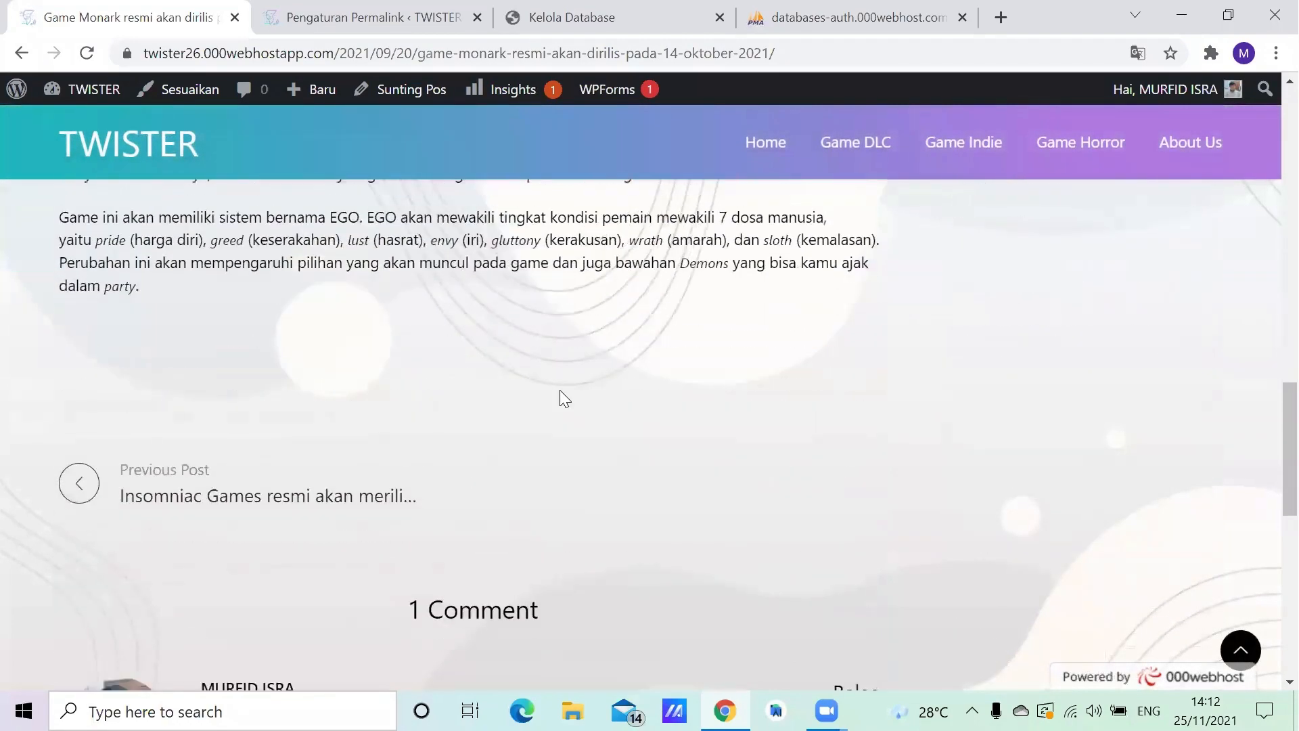
{"action": "scroll", "coordinate": [560, 392], "scroll_direction": "down", "scroll_amount": 8}
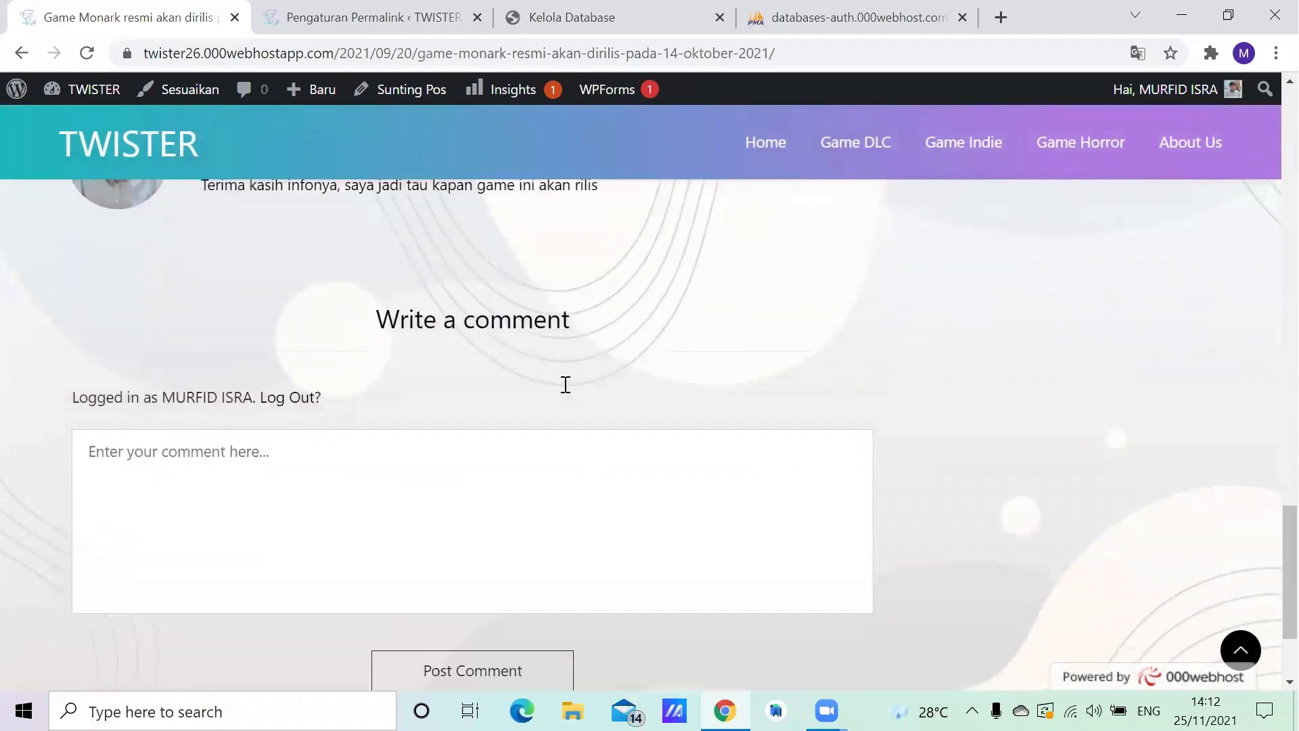
{"action": "scroll", "coordinate": [568, 393], "scroll_direction": "down", "scroll_amount": 1}
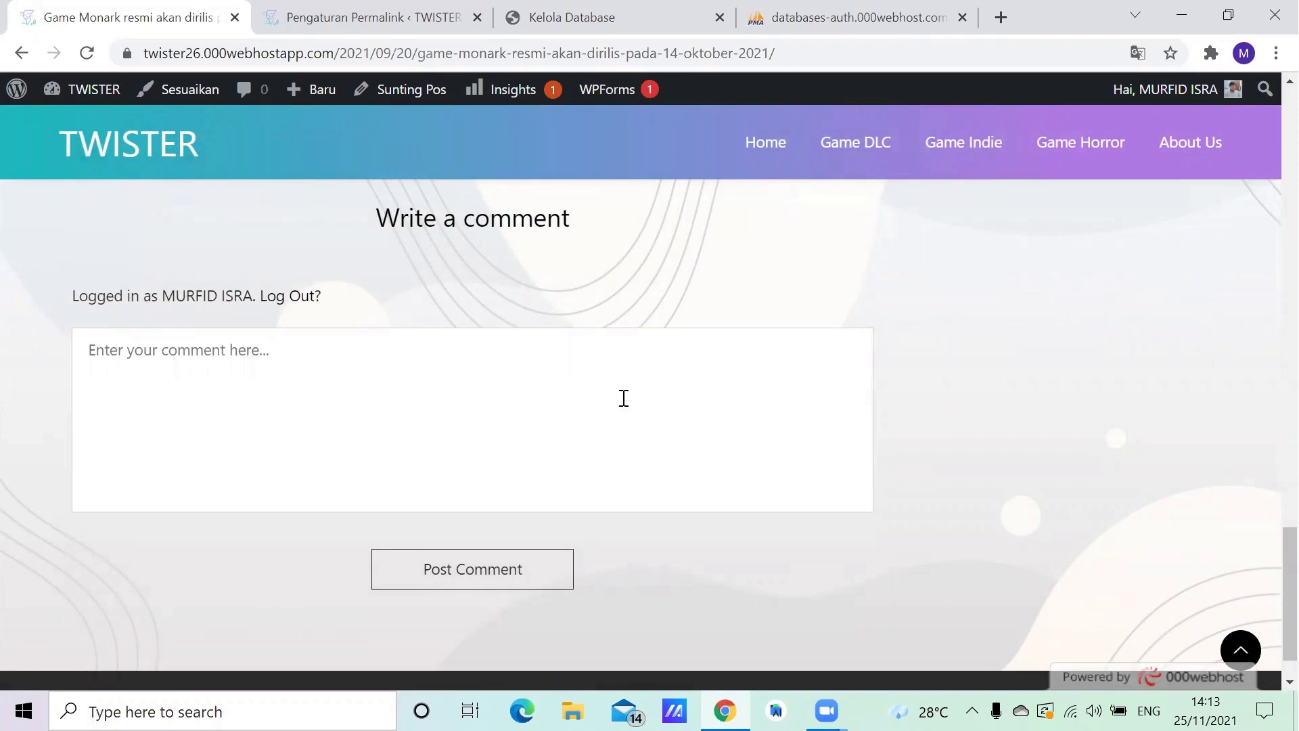
{"action": "scroll", "coordinate": [623, 400], "scroll_direction": "up", "scroll_amount": 2}
{"action": "scroll", "coordinate": [622, 398], "scroll_direction": "up", "scroll_amount": 2}
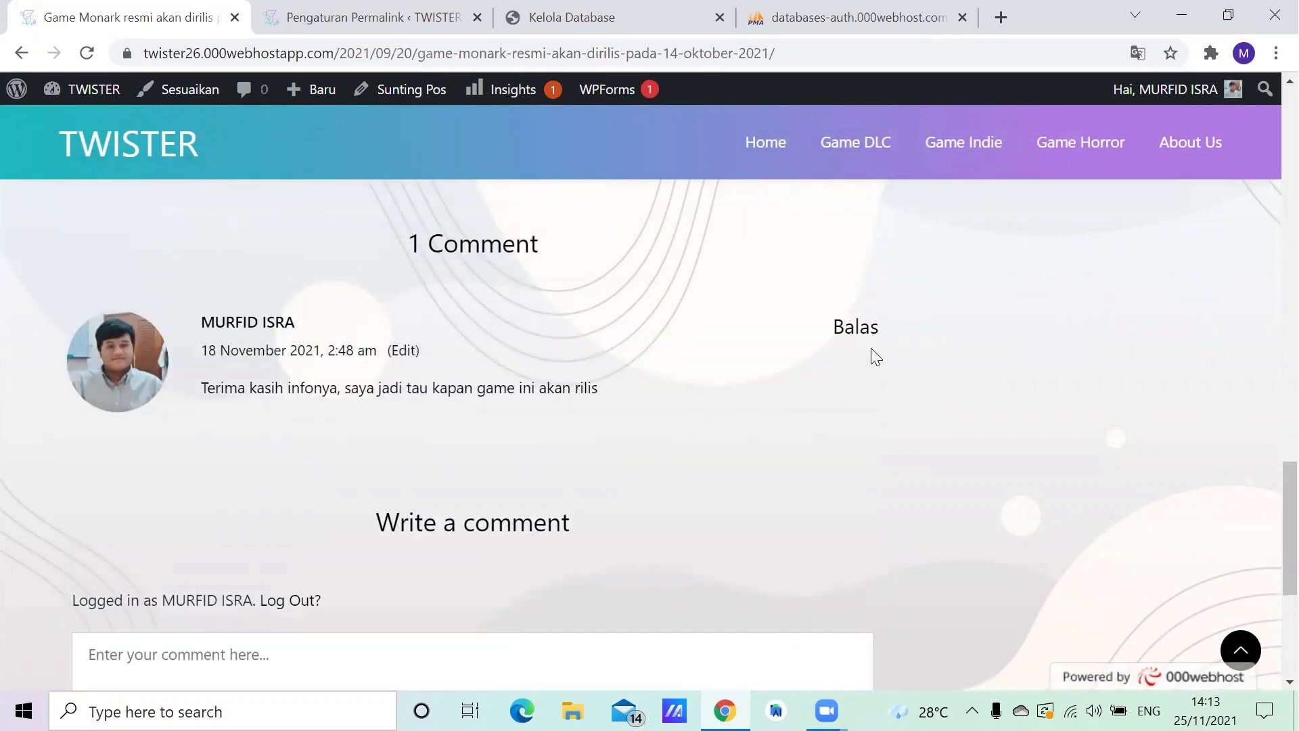
{"action": "scroll", "coordinate": [429, 226], "scroll_direction": "up", "scroll_amount": 5}
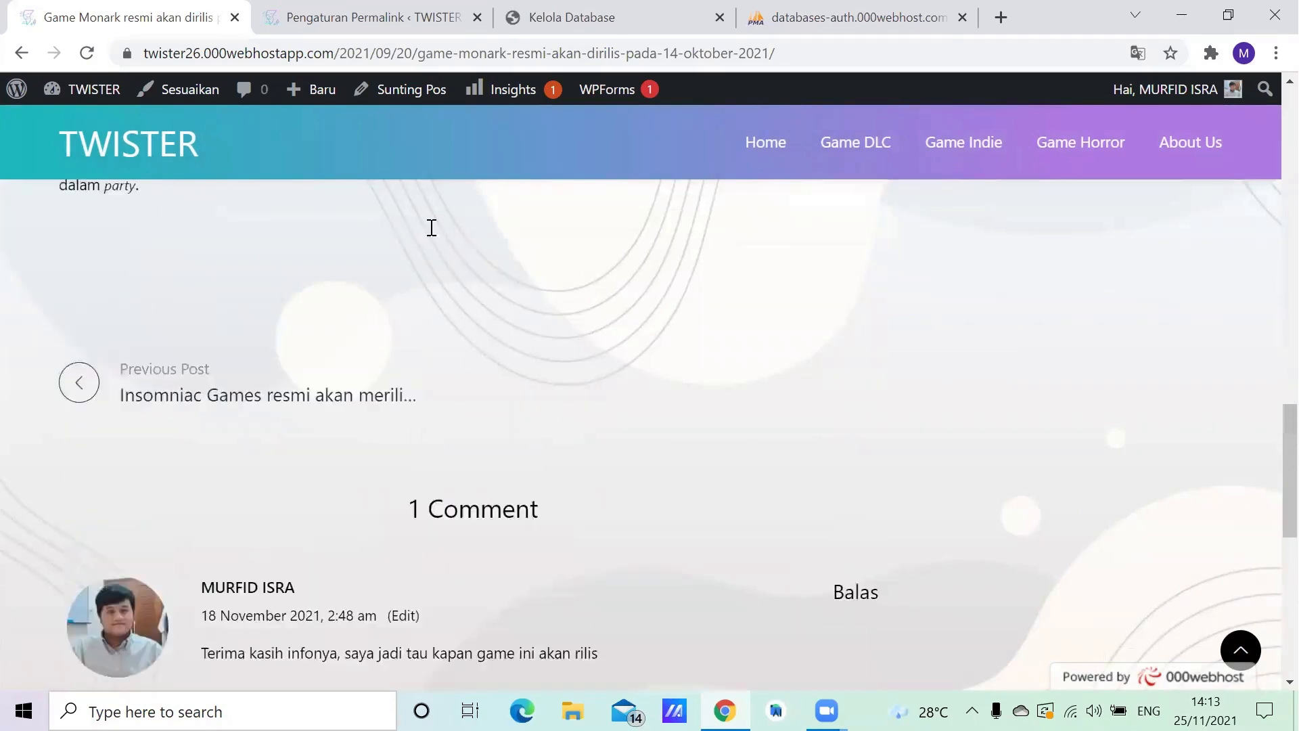
{"action": "left_click", "coordinate": [145, 155]}
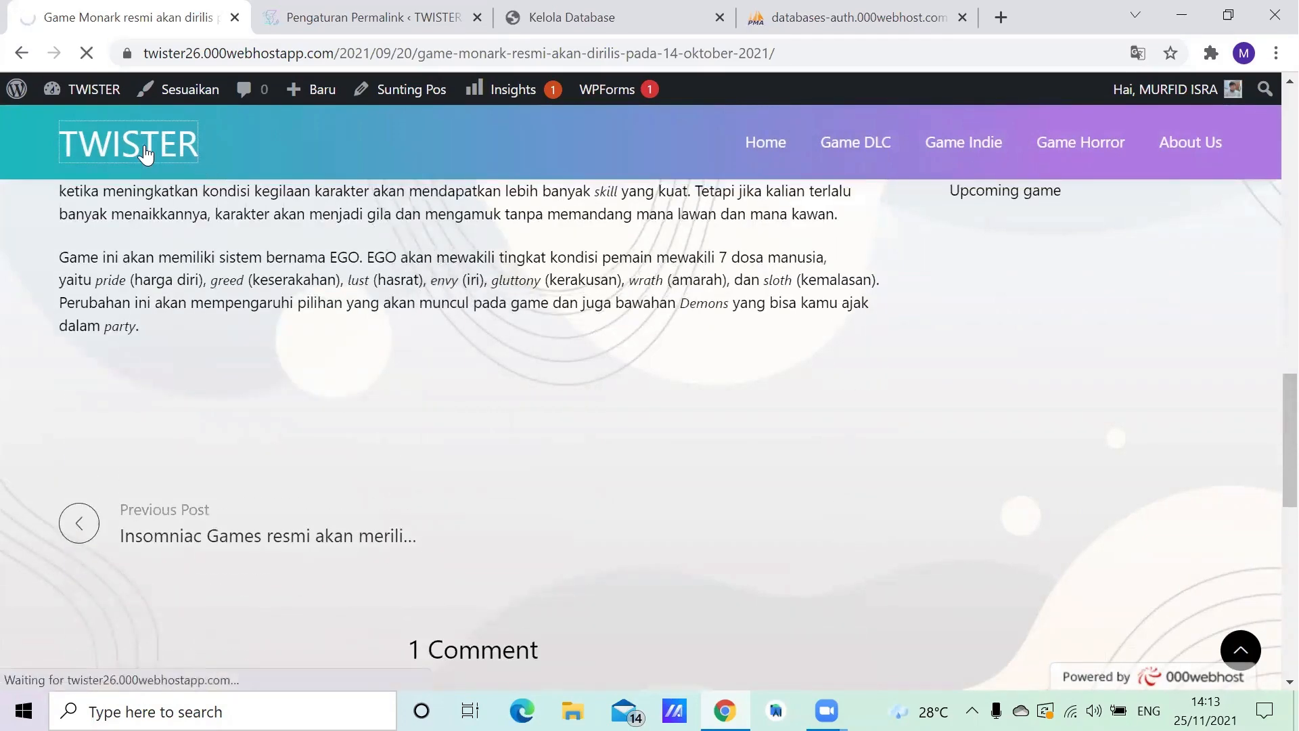